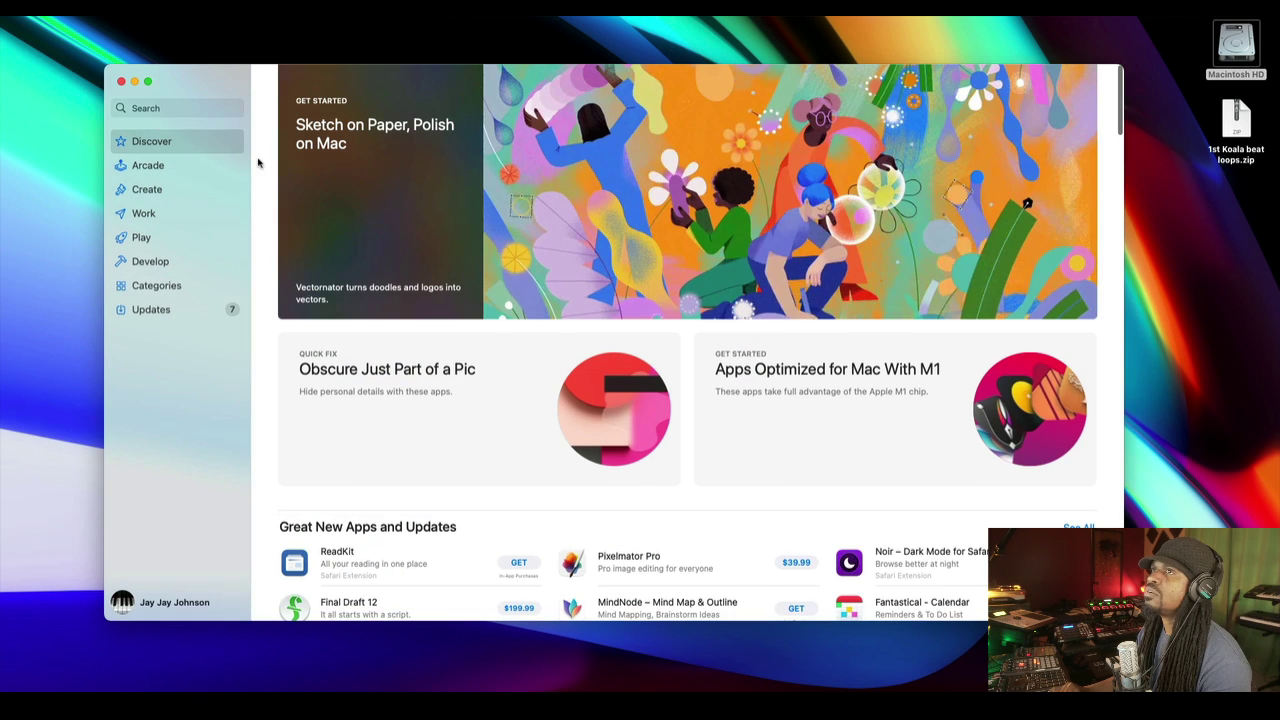
- Search the app store for "koala sampler"
left_click(167, 107)
type("k")
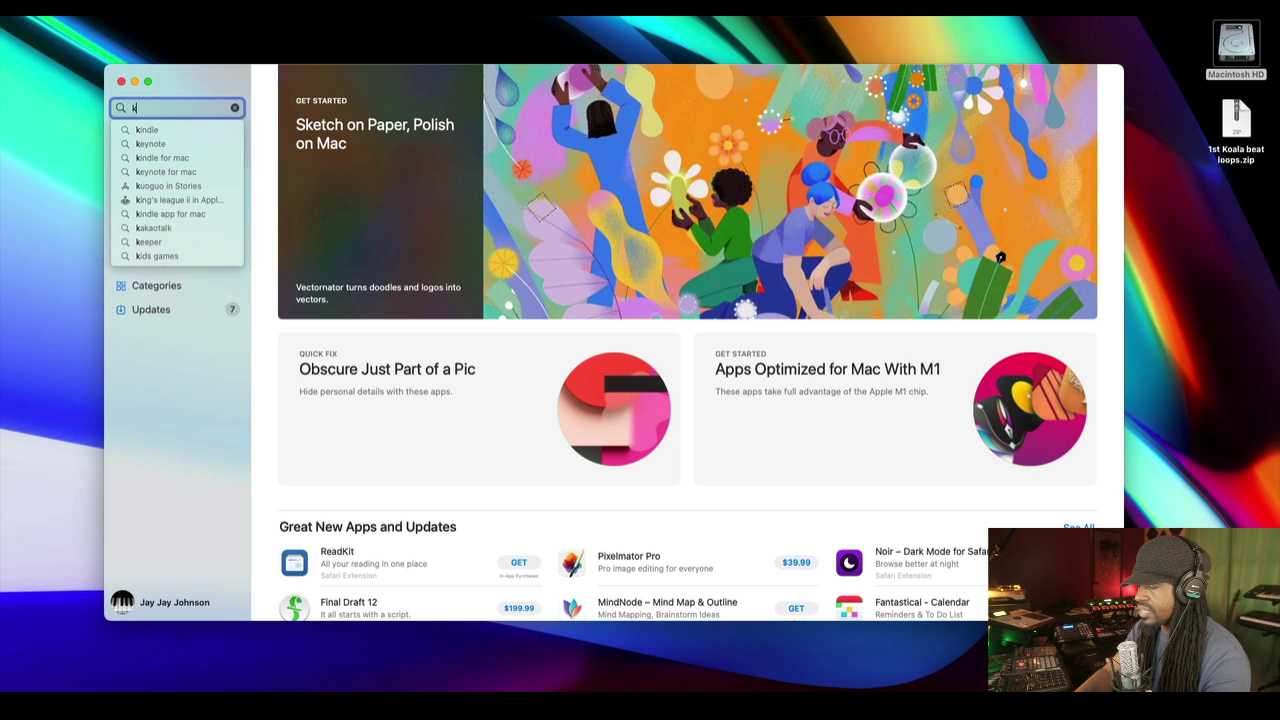
type("oala")
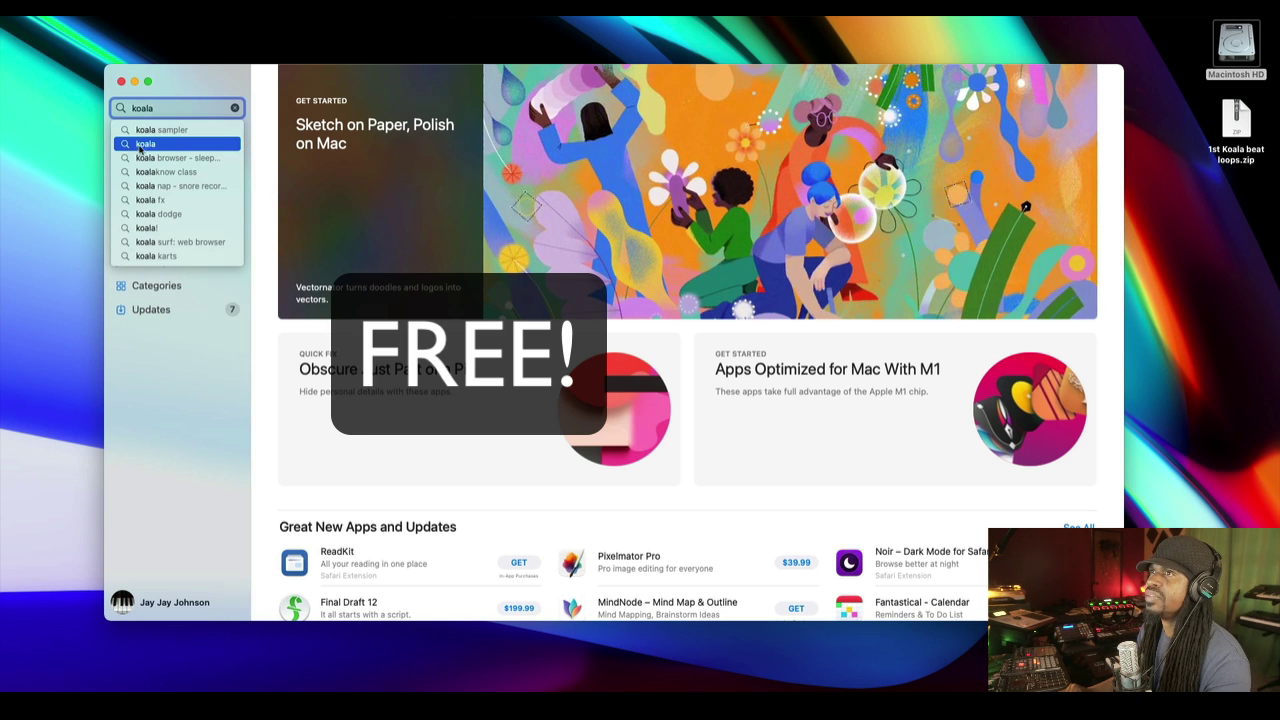
left_click(159, 131)
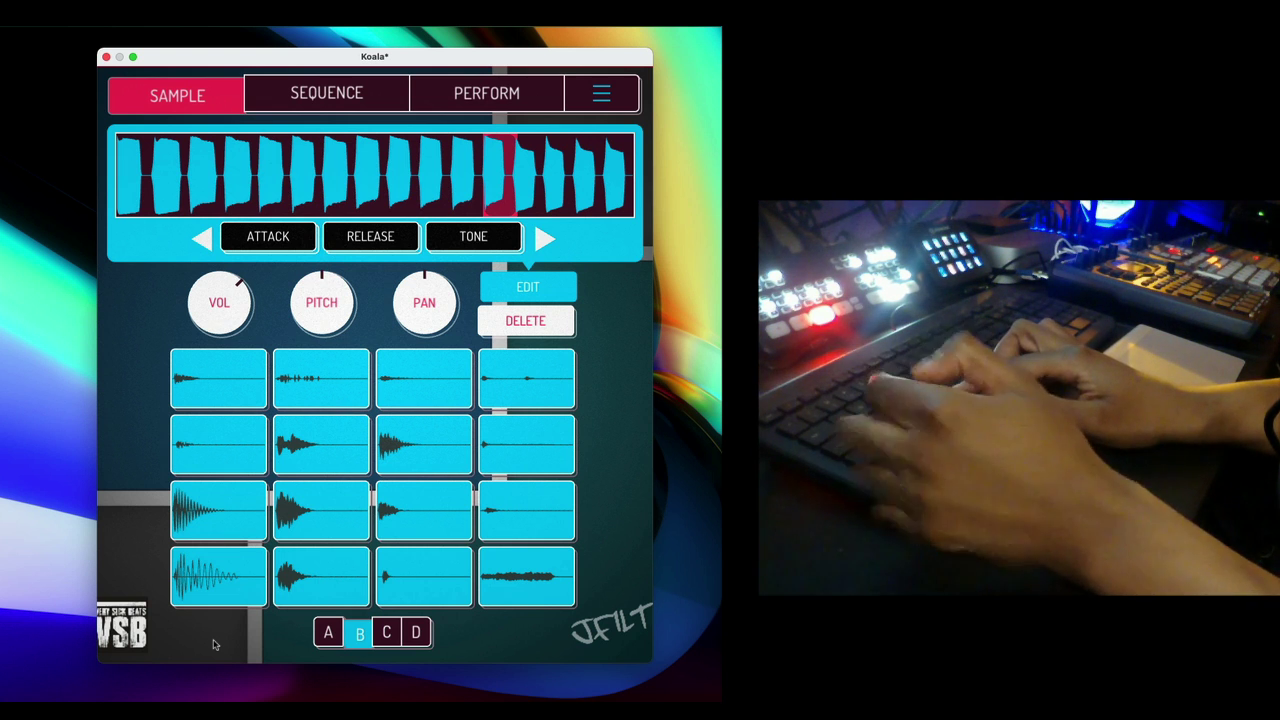
- Audition all sixteen pads of bank B row by row, from the lowest row up, playing the lowest row twice
key("z")
key("x")
key("c")
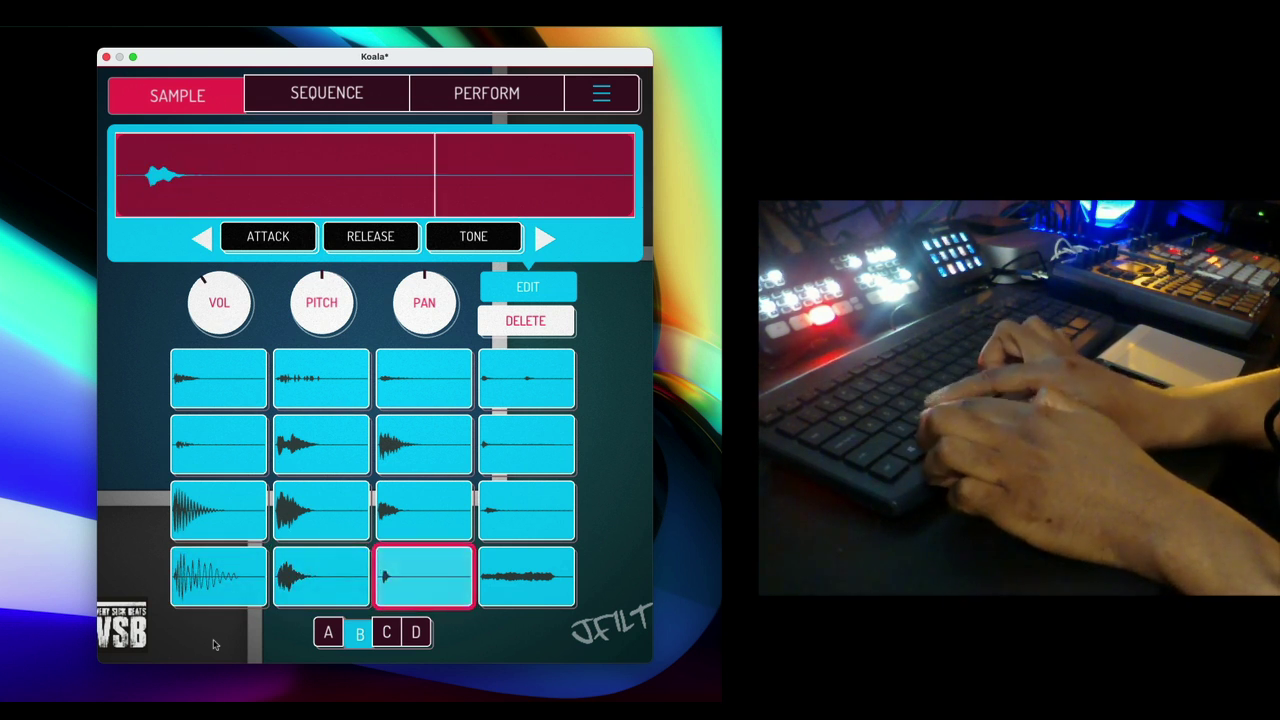
key("v")
key("z")
key("x")
key("c")
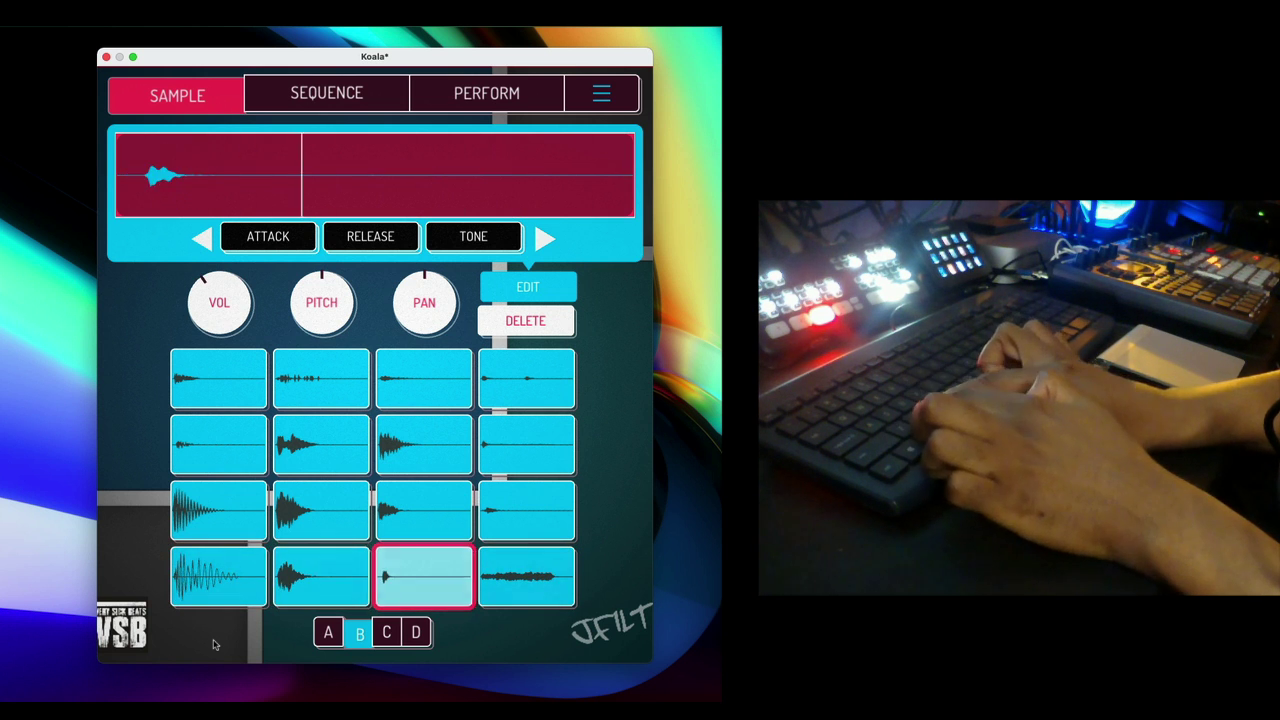
key("v")
key("a")
key("s")
key("d")
key("f")
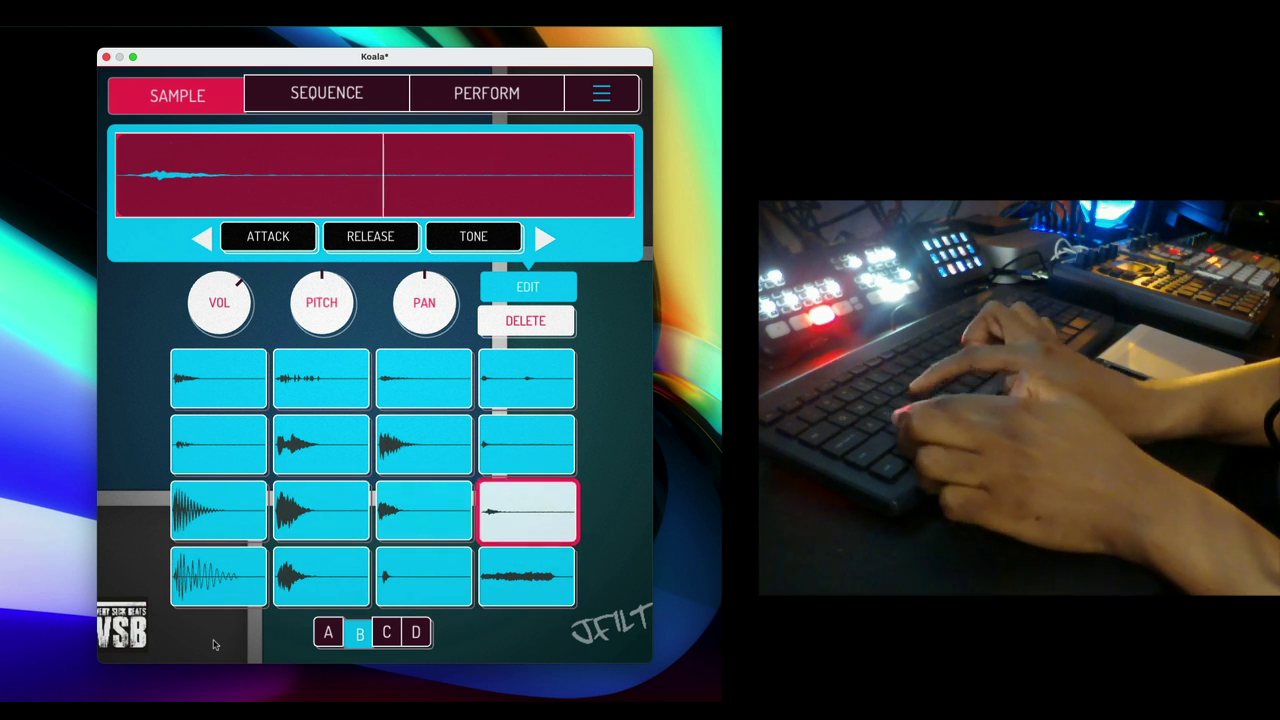
key("q")
key("w")
key("e")
key("r")
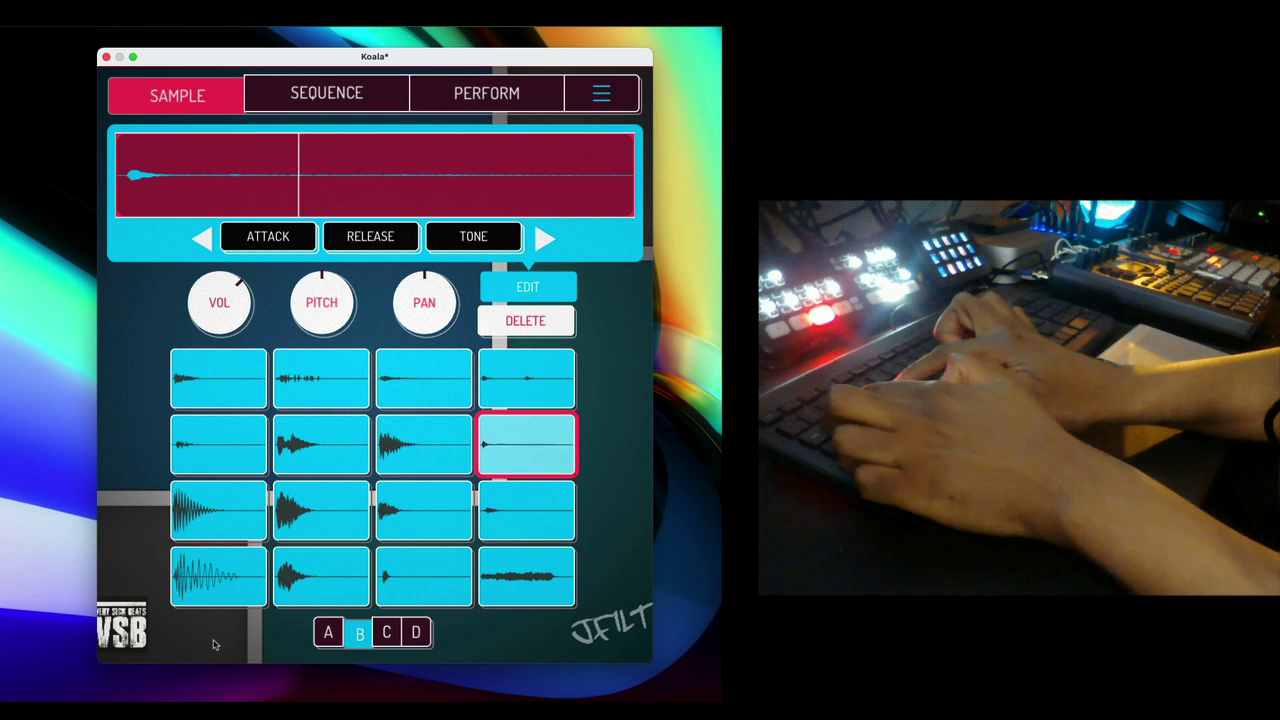
key("1")
key("2")
key("3")
key("4")
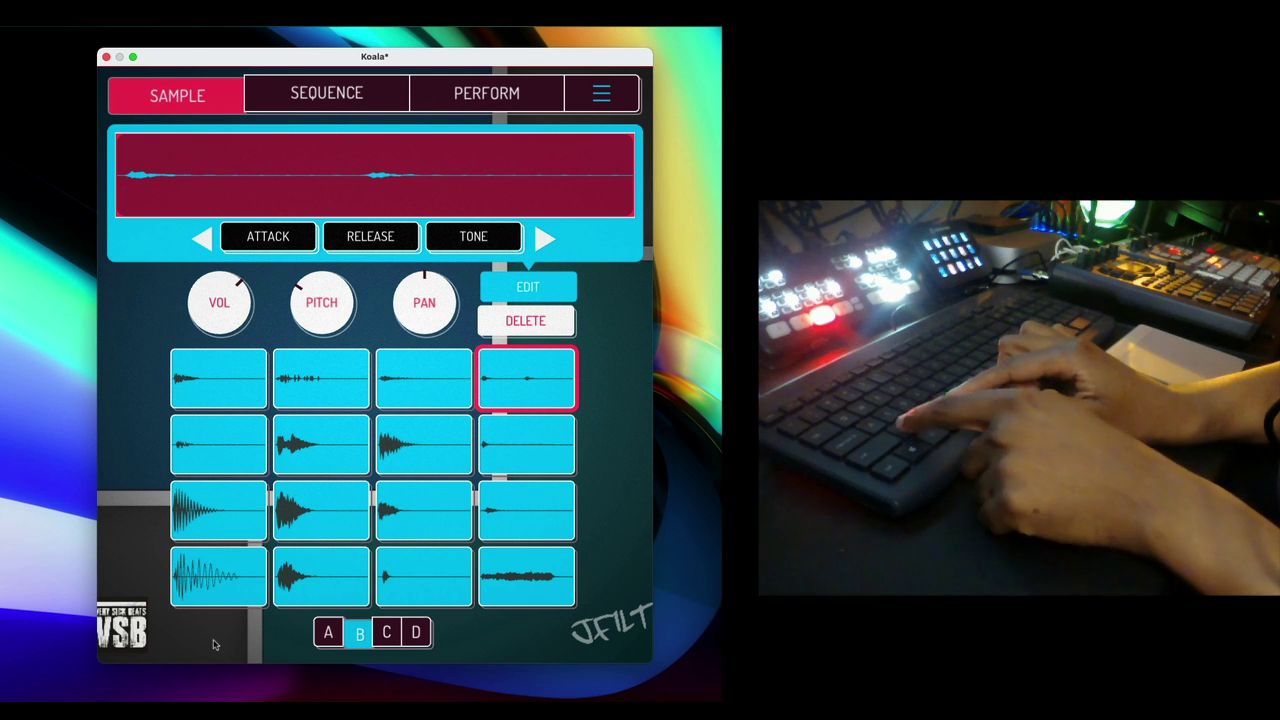
- Play the first and last pads of bank B, followed by one quick run through all sixteen pads in order
key("z")
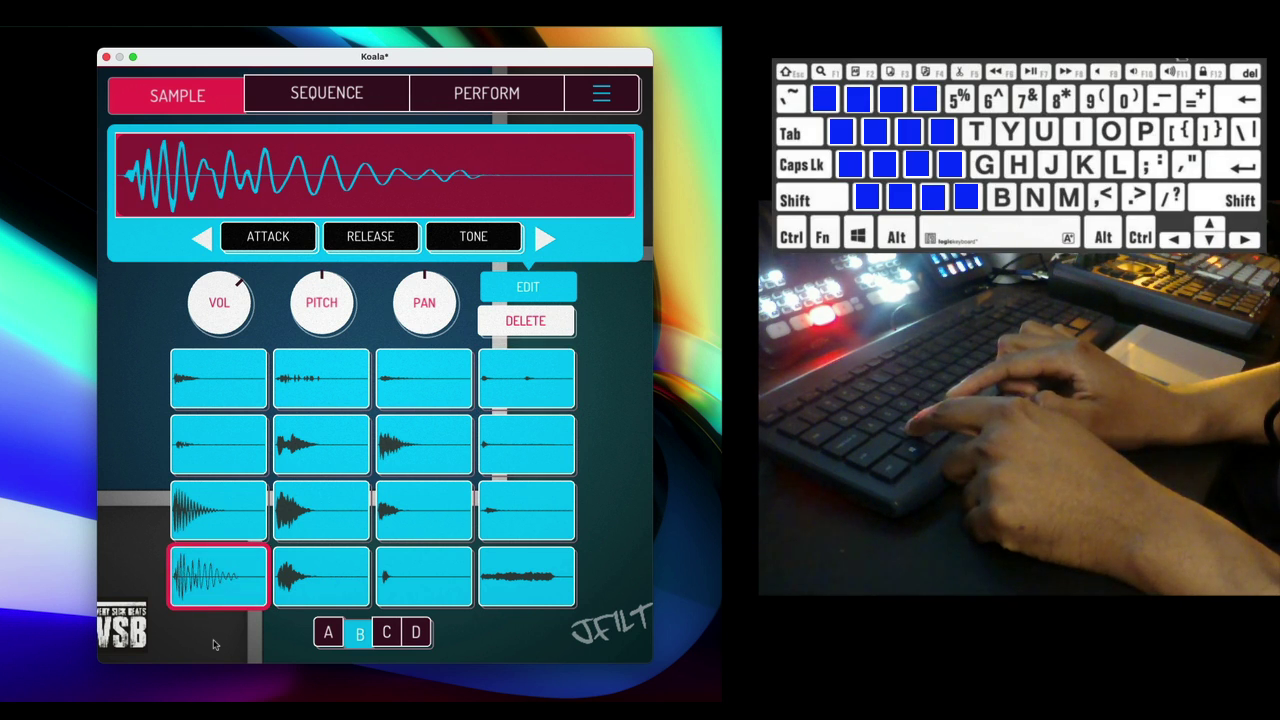
key("4")
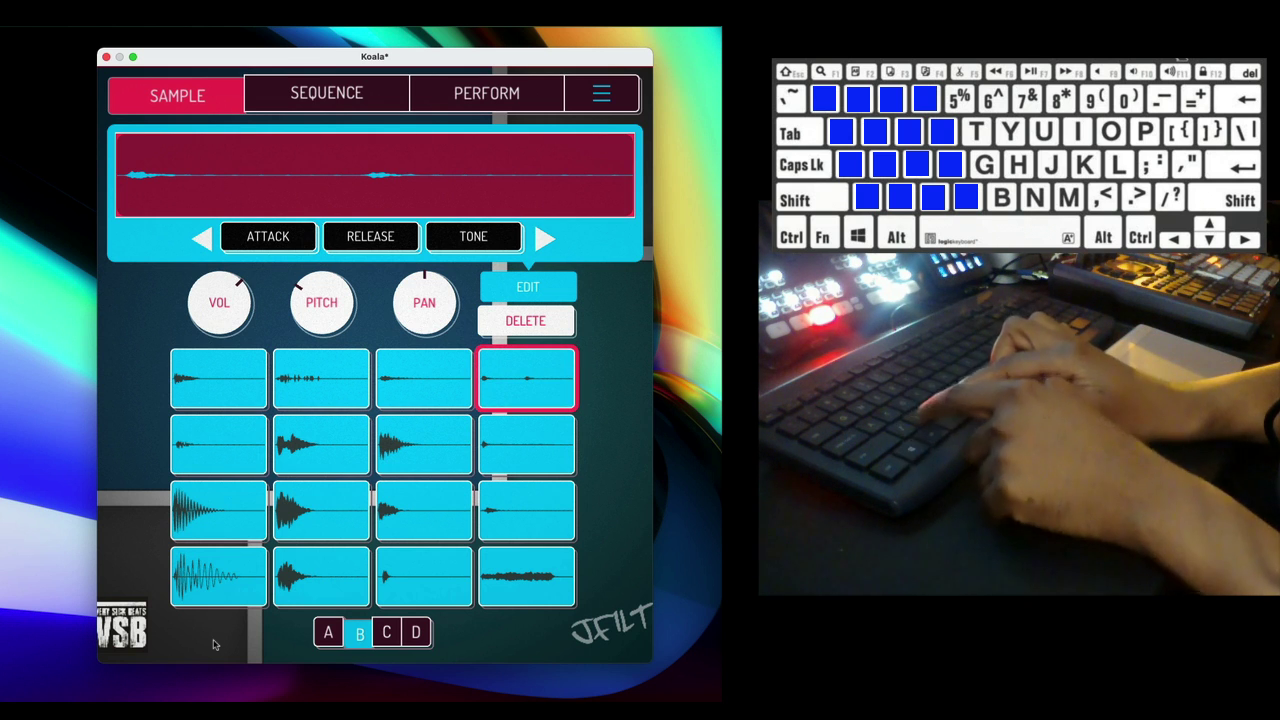
key("z")
key("x")
key("c")
key("v")
key("a")
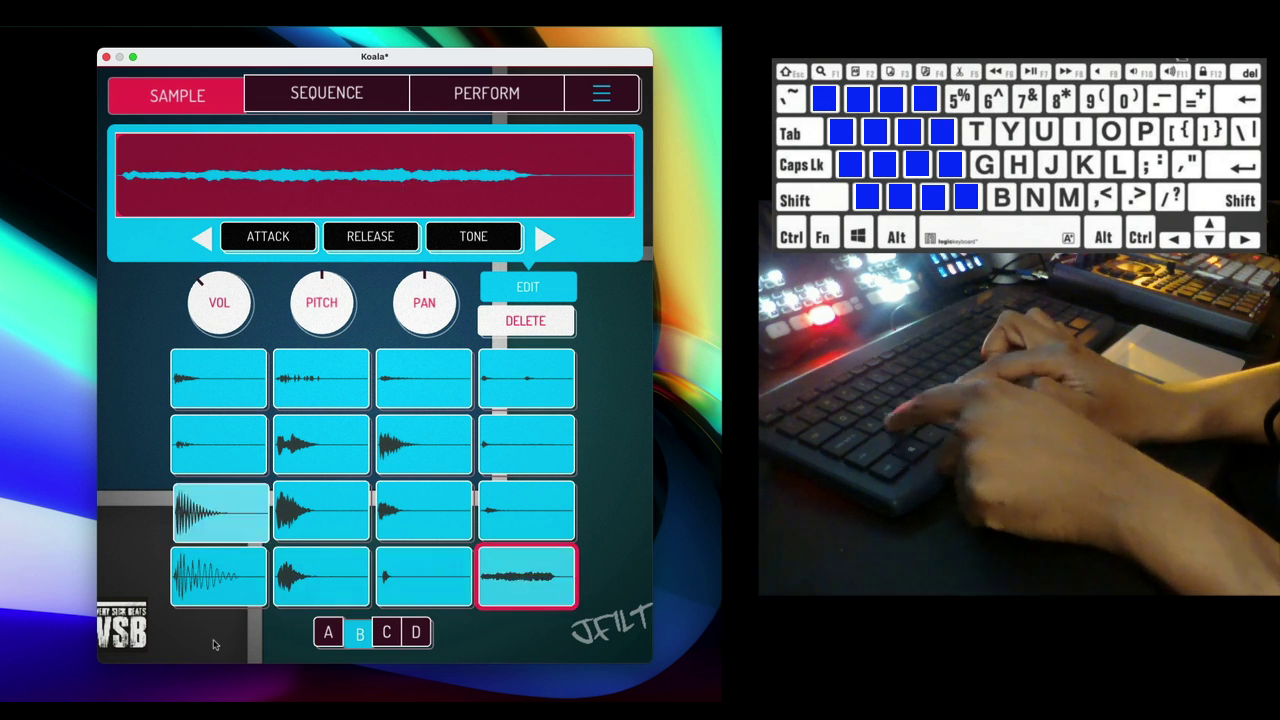
key("s")
key("d")
key("f")
key("q")
key("w")
key("e")
key("r")
key("1")
key("2")
key("3")
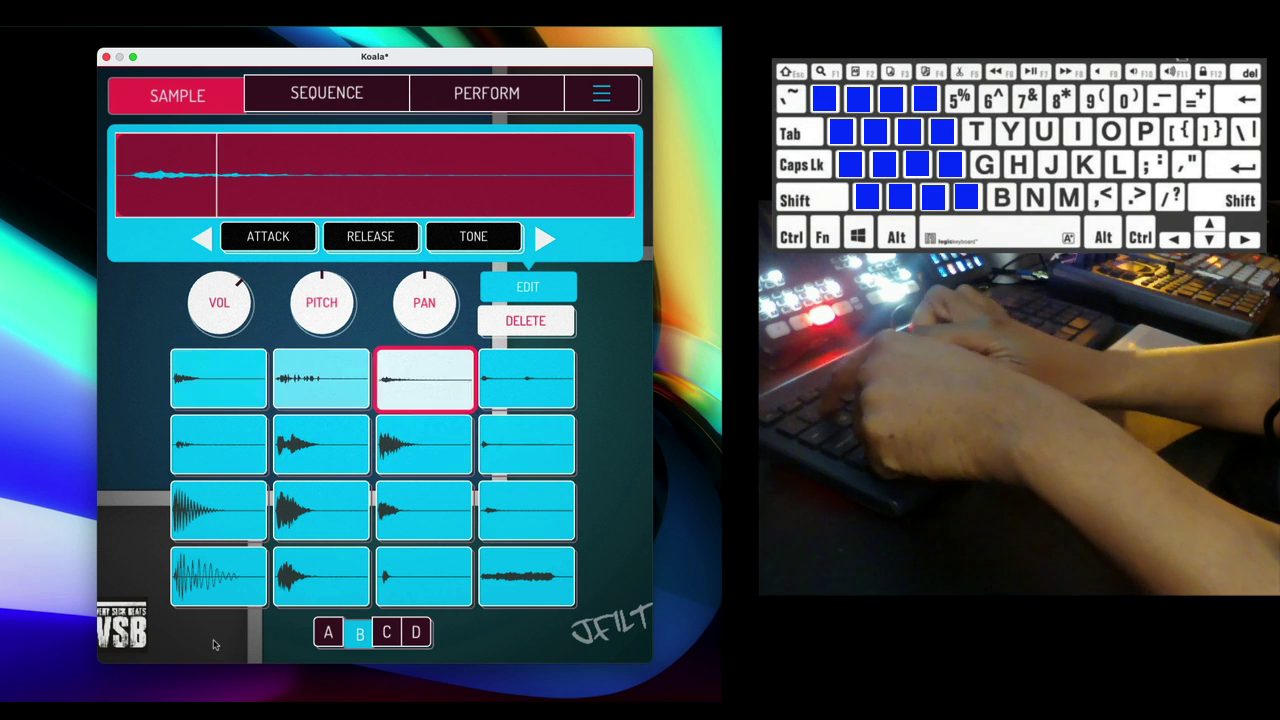
key("4")
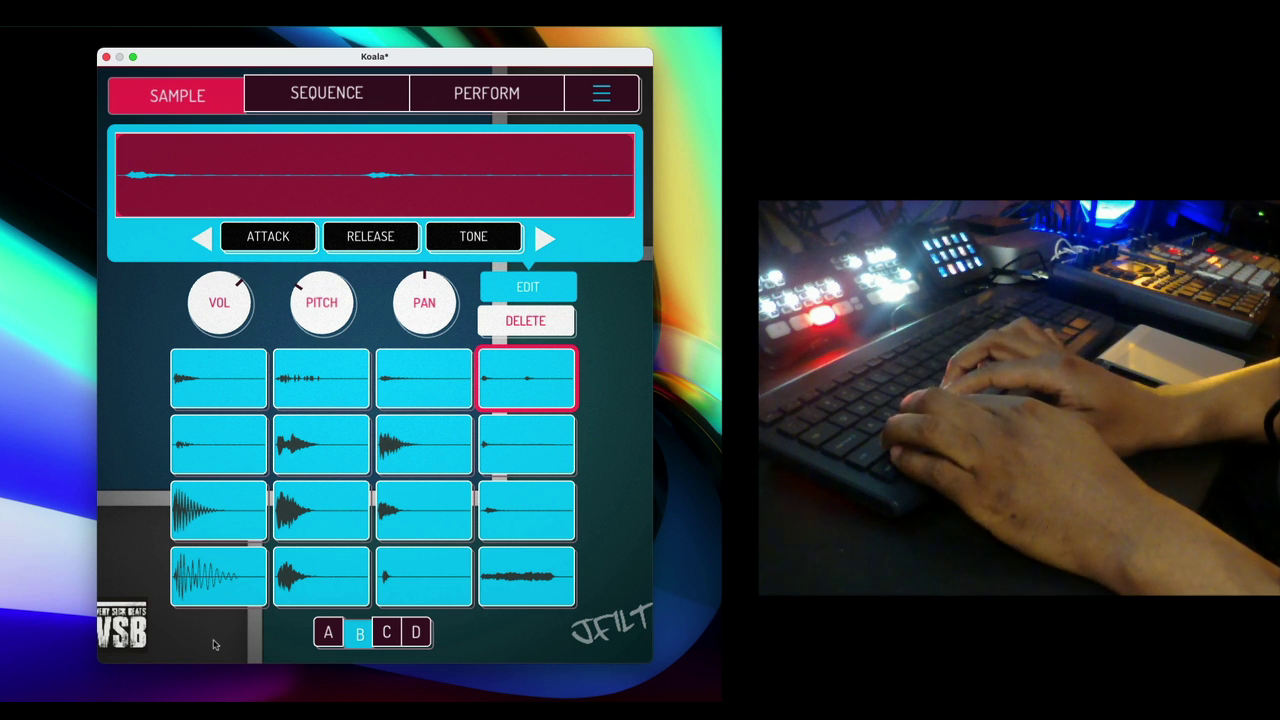
- Play an improvised drum beat live on the four pads in the lowest row of bank B
key("z")
key("c")
key("z")
key("v")
key("c")
key("x")
key("c")
key("z")
key("c")
key("v")
key("z")
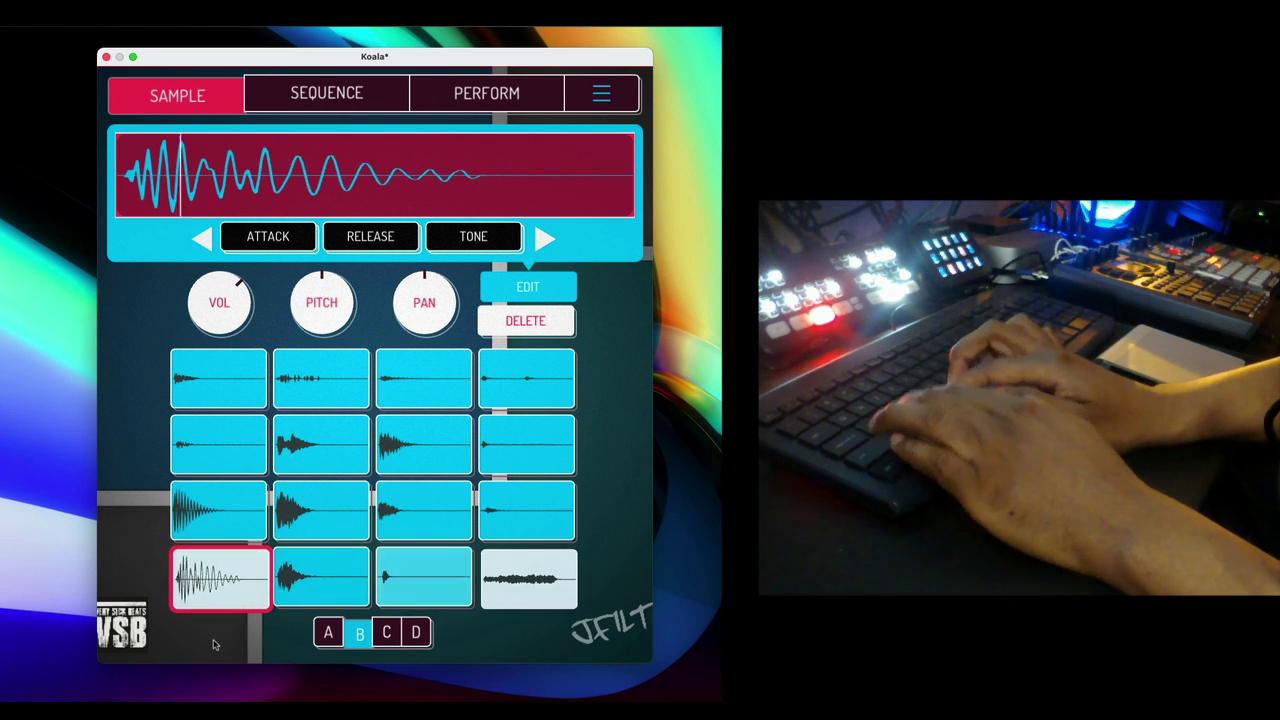
key("c")
key("x")
key("c")
key("z")
key("v")
key("z")
key("c")
key("x")
key("v")
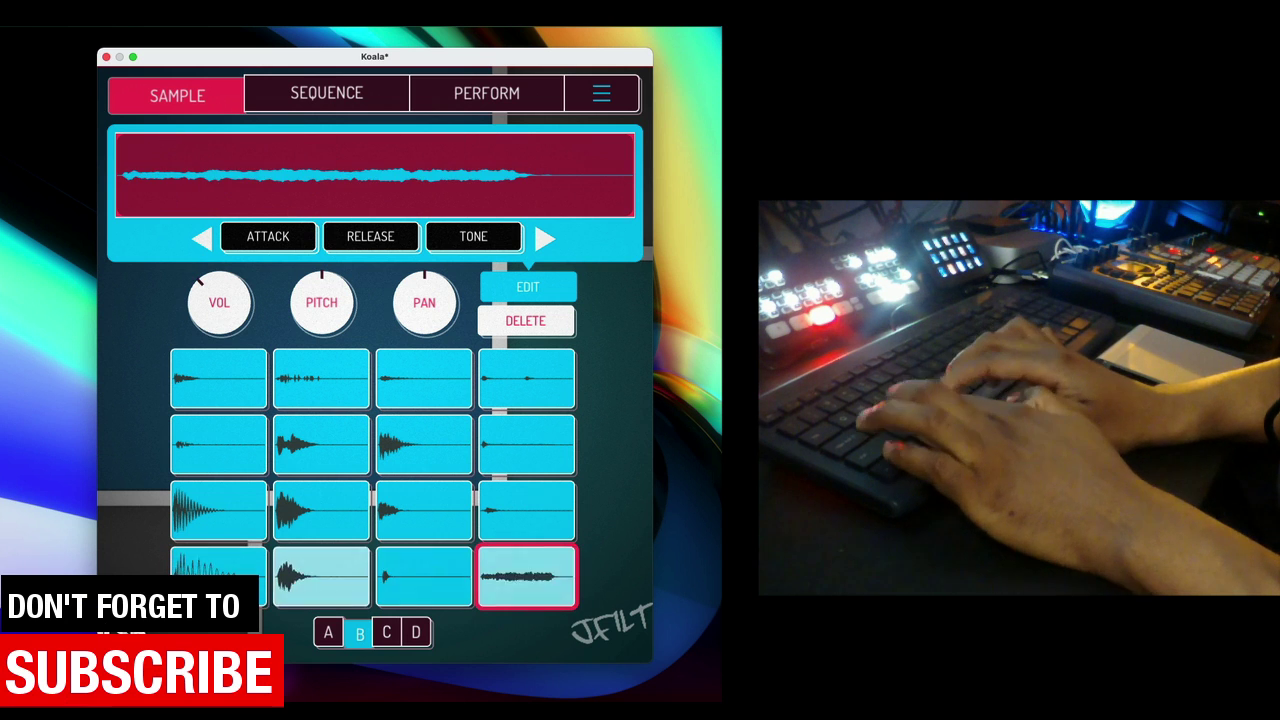
key("c")
key("z")
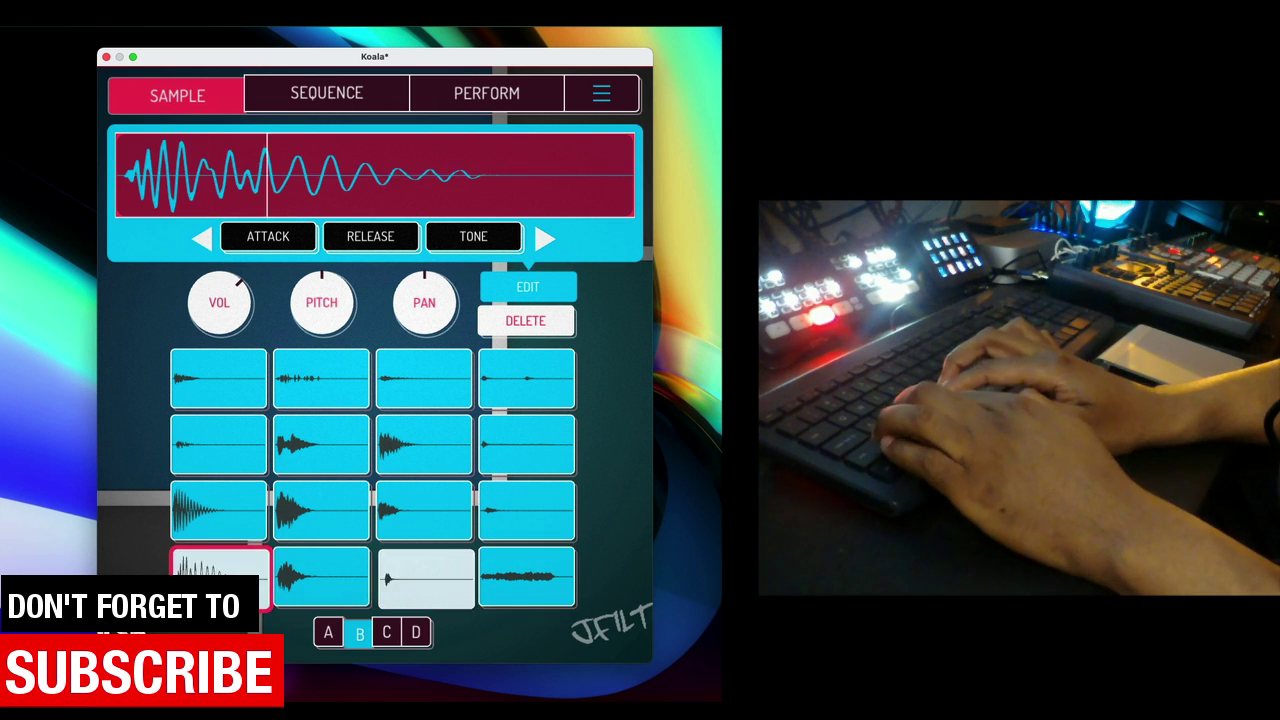
key("v")
key("x")
key("c")
key("z")
key("v")
key("c")
key("z")
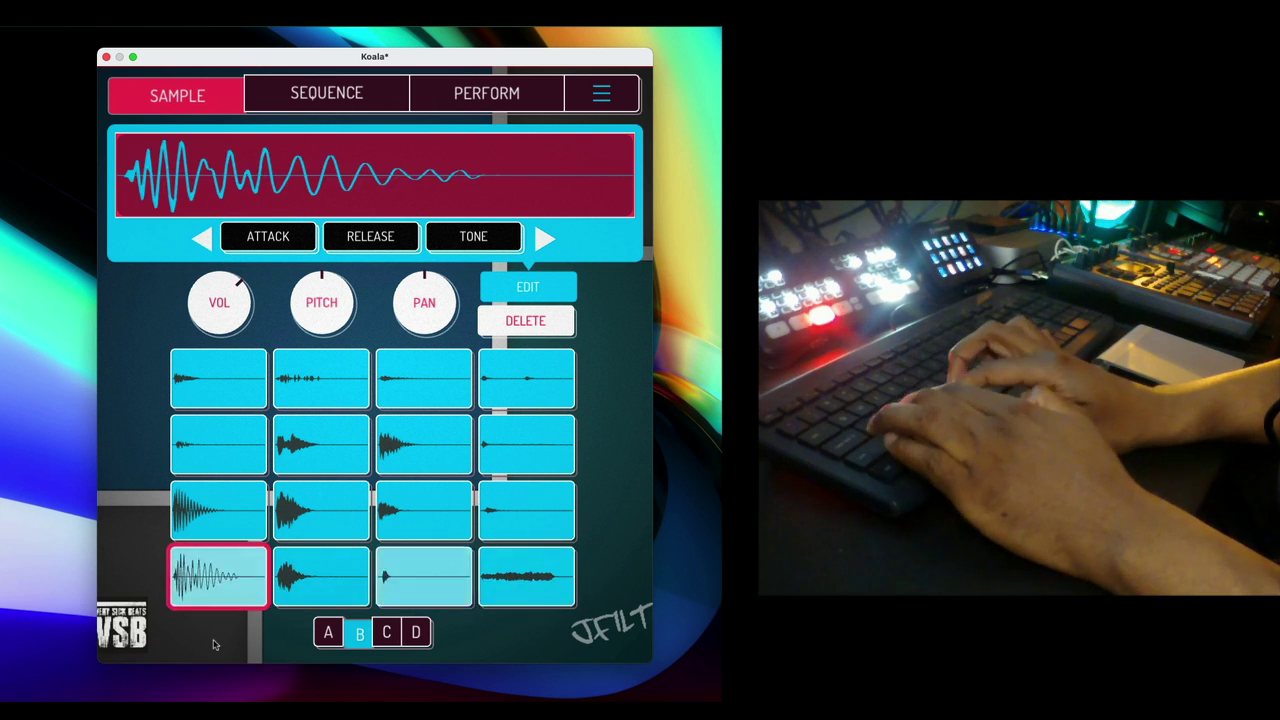
key("v")
key("c")
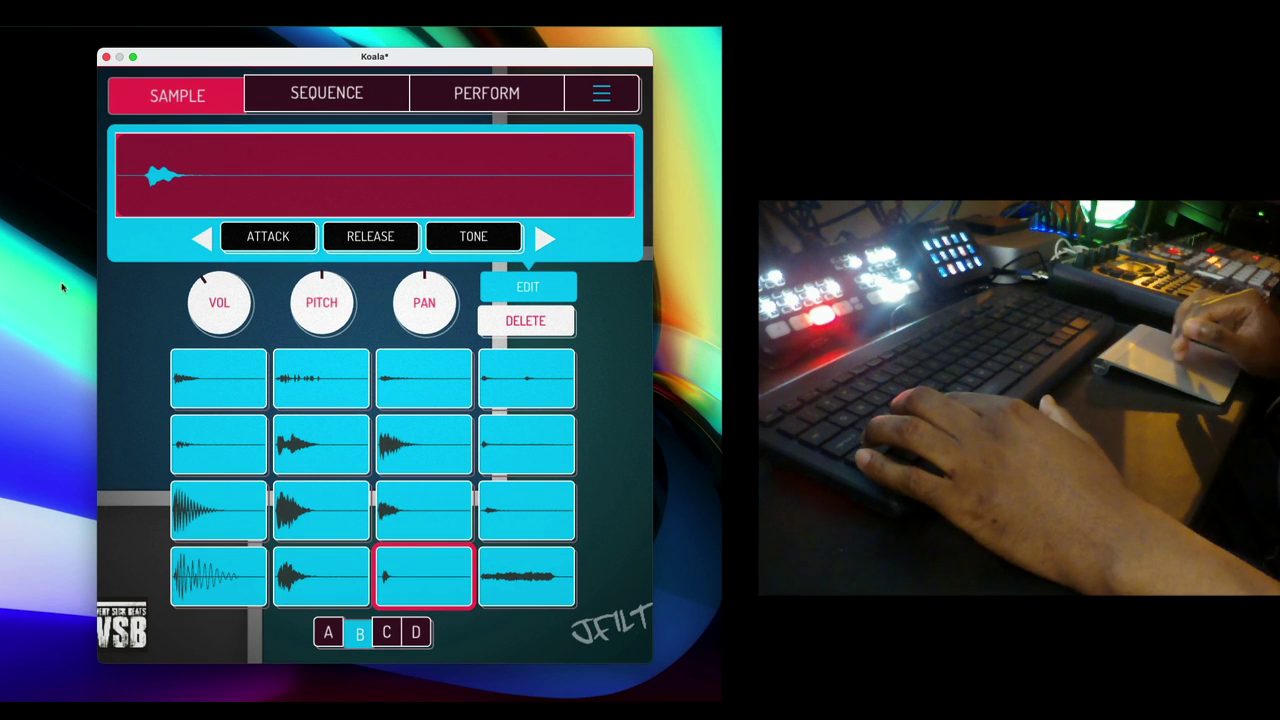
- Switch to the Sequence view, select the first empty sequence slot and turn Quantize on
left_click(332, 92)
left_click(197, 95)
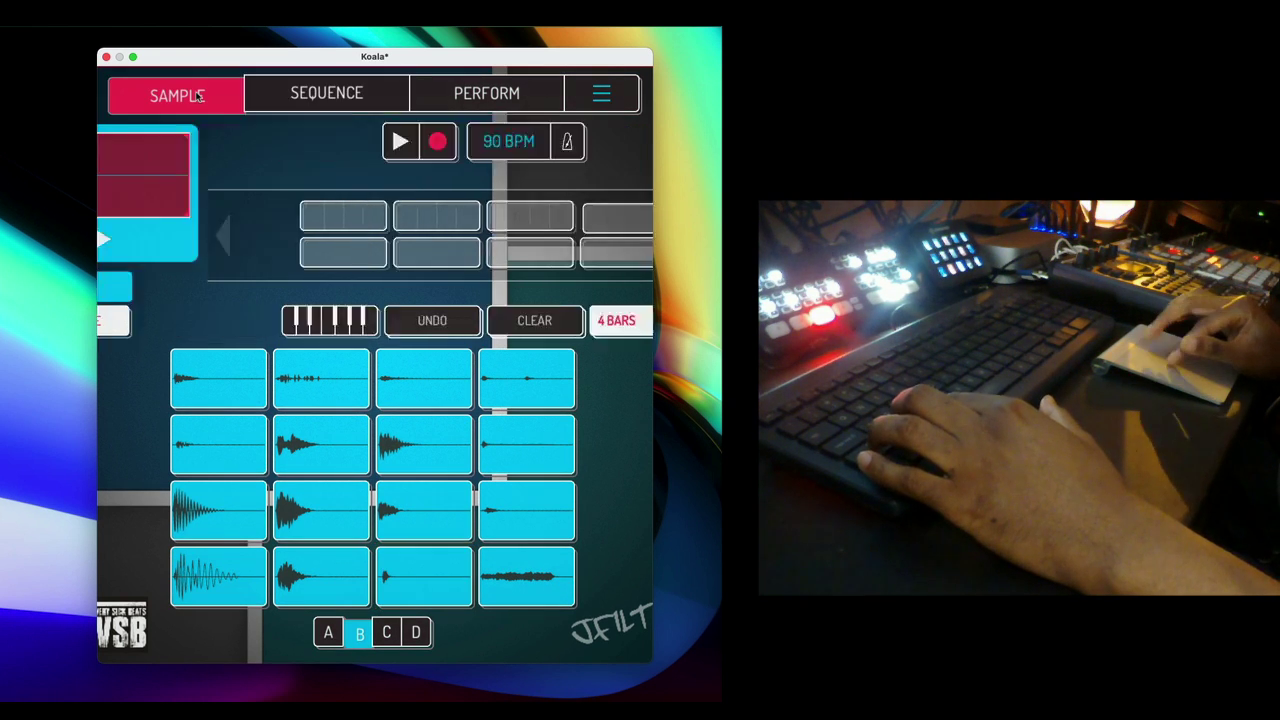
left_click(342, 93)
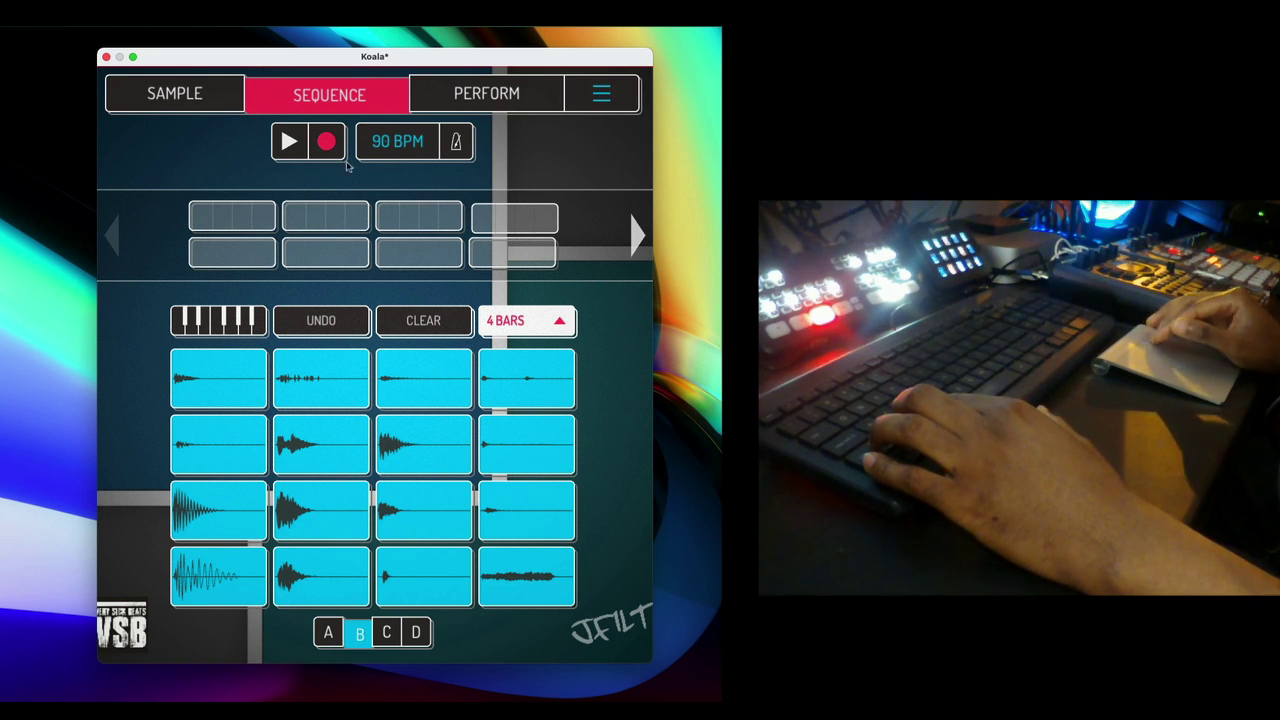
left_click(212, 212)
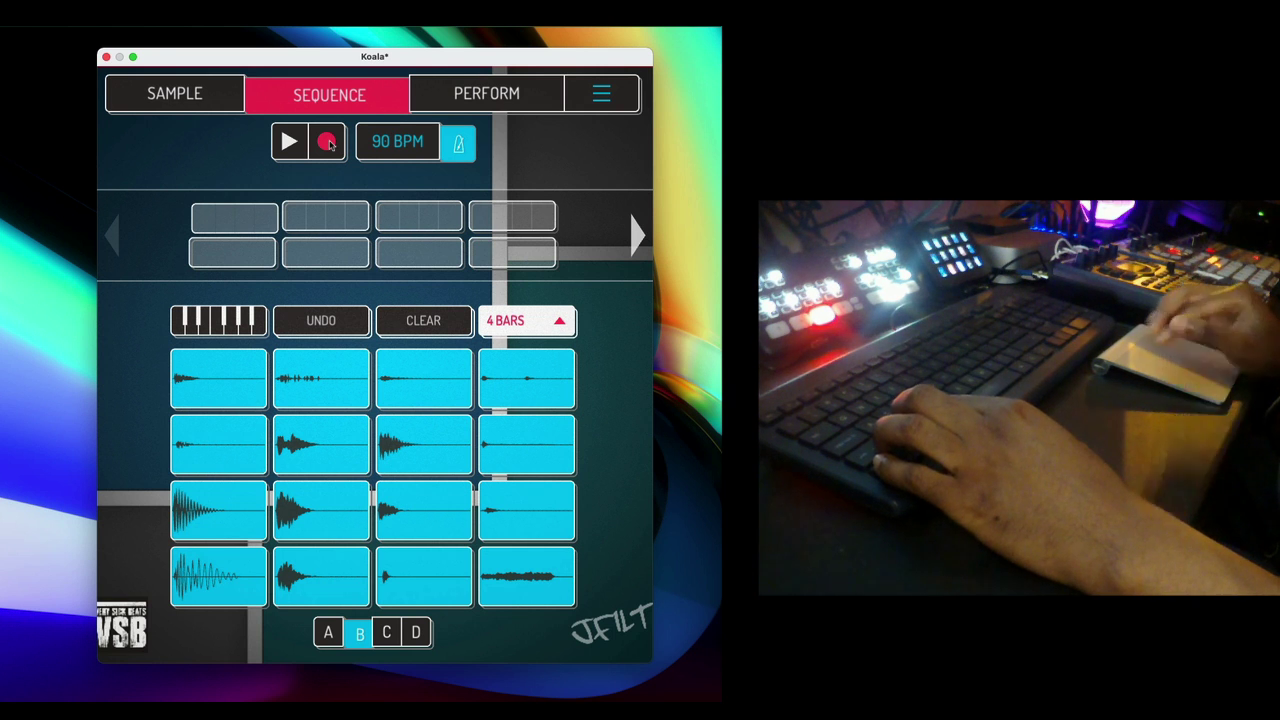
left_click(422, 149)
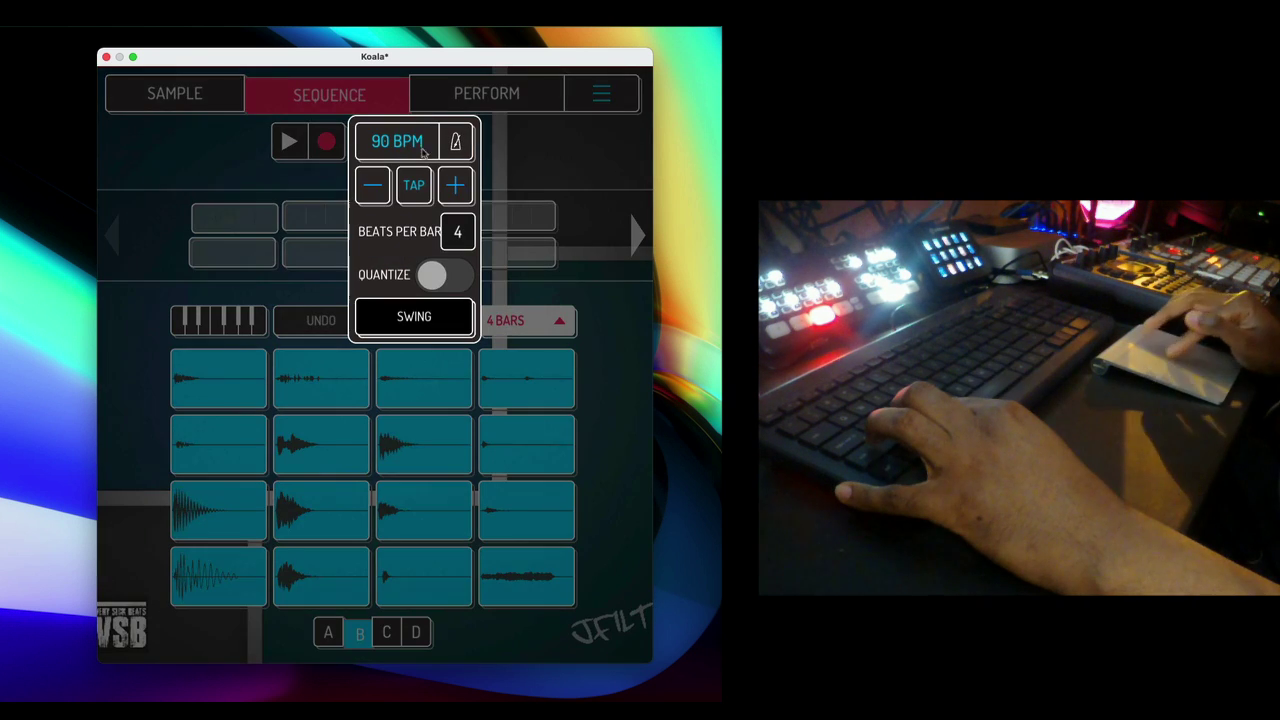
left_click(450, 281)
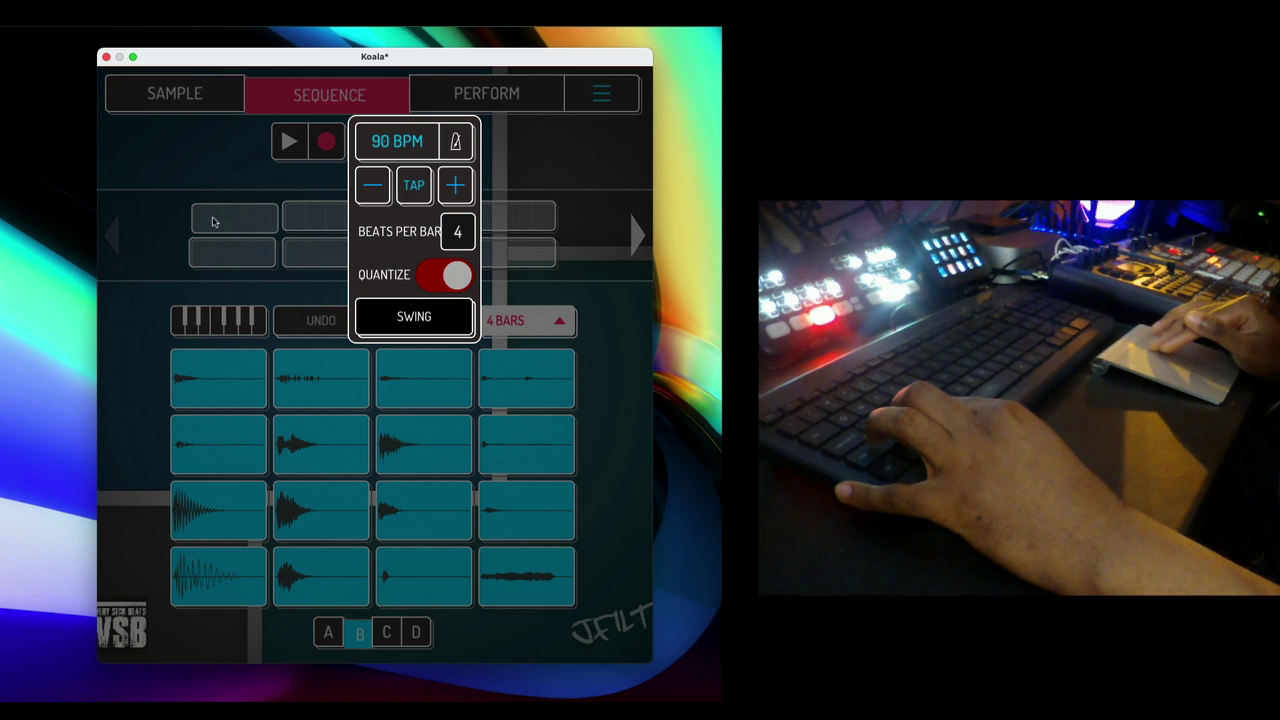
left_click(172, 200)
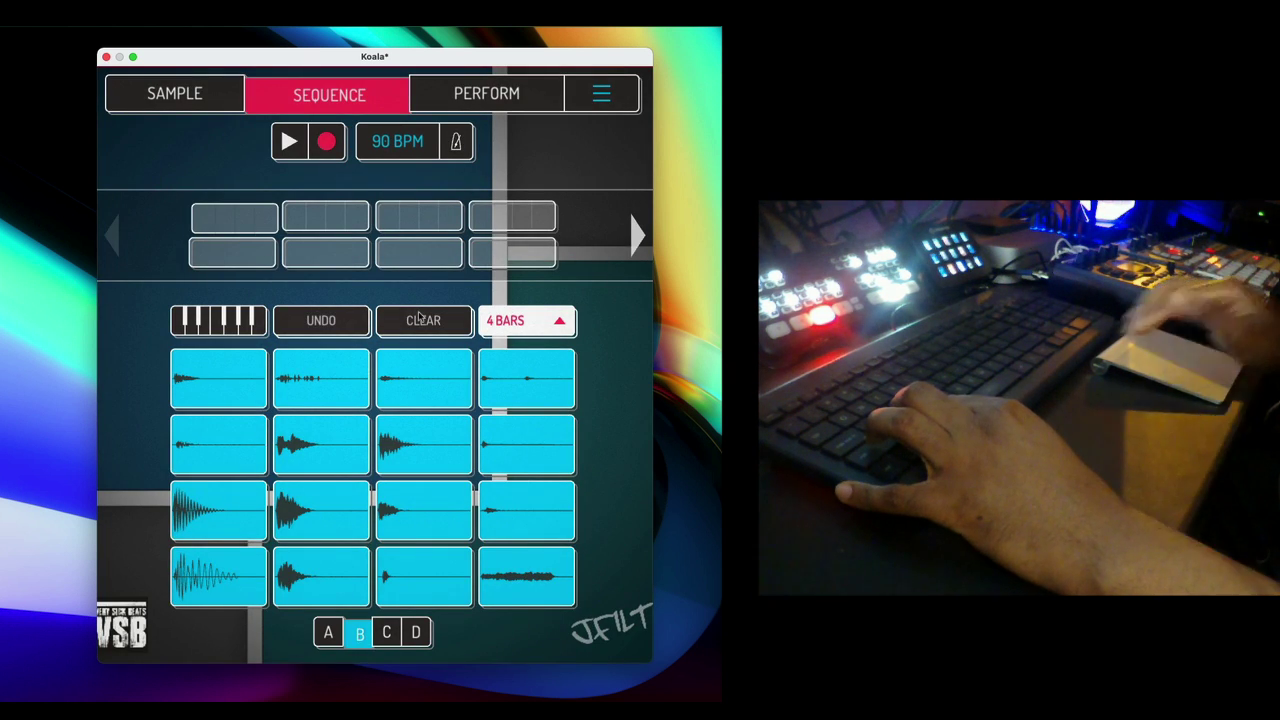
- Rehearse repeated hits on the last pad in the uppermost row of bank B
key("4")
key("4")
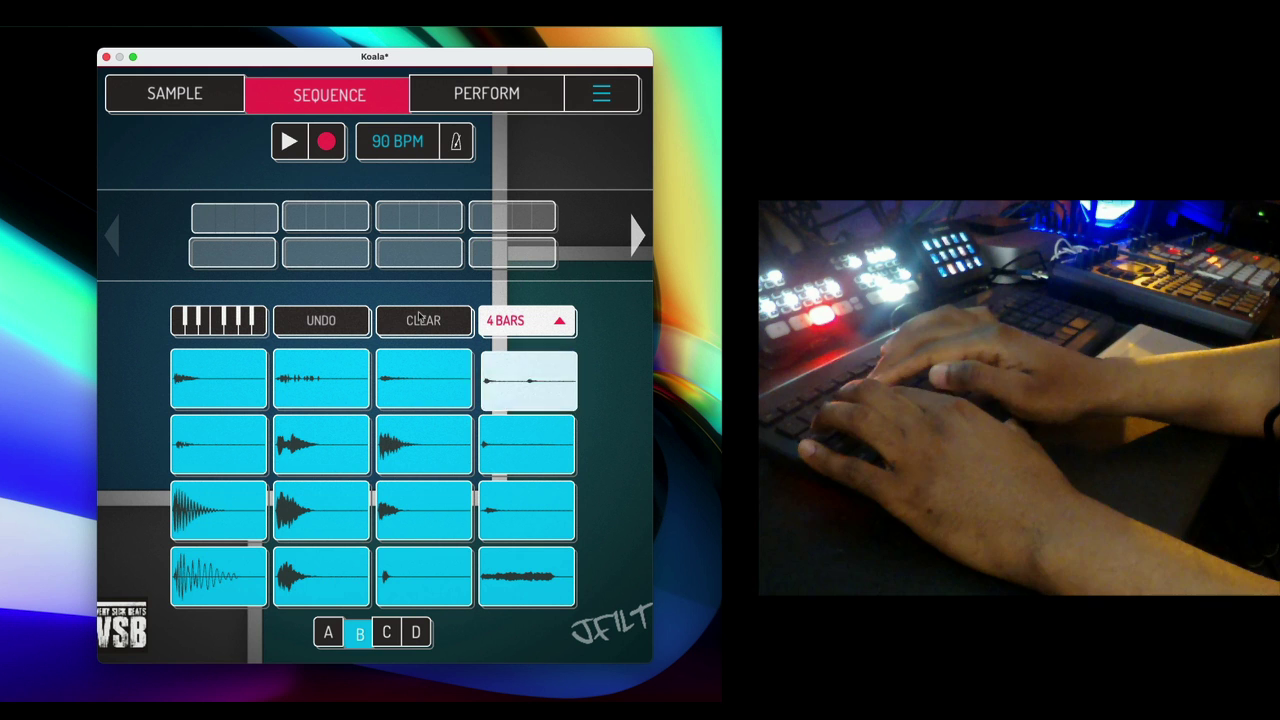
key("4")
key("4")
key("4")
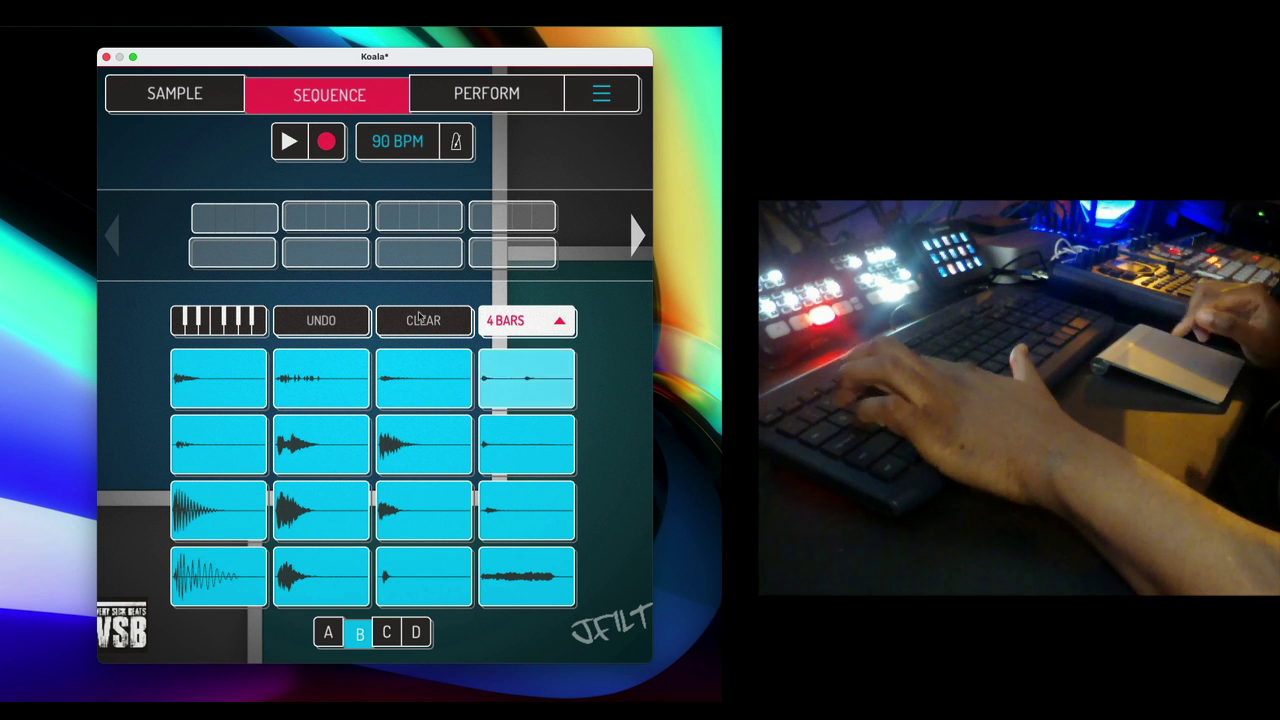
- Record four bars of repeated hits on bank B's uppermost-row last pad into the first sequence at 90 BPM, and stop playback
left_click(327, 141)
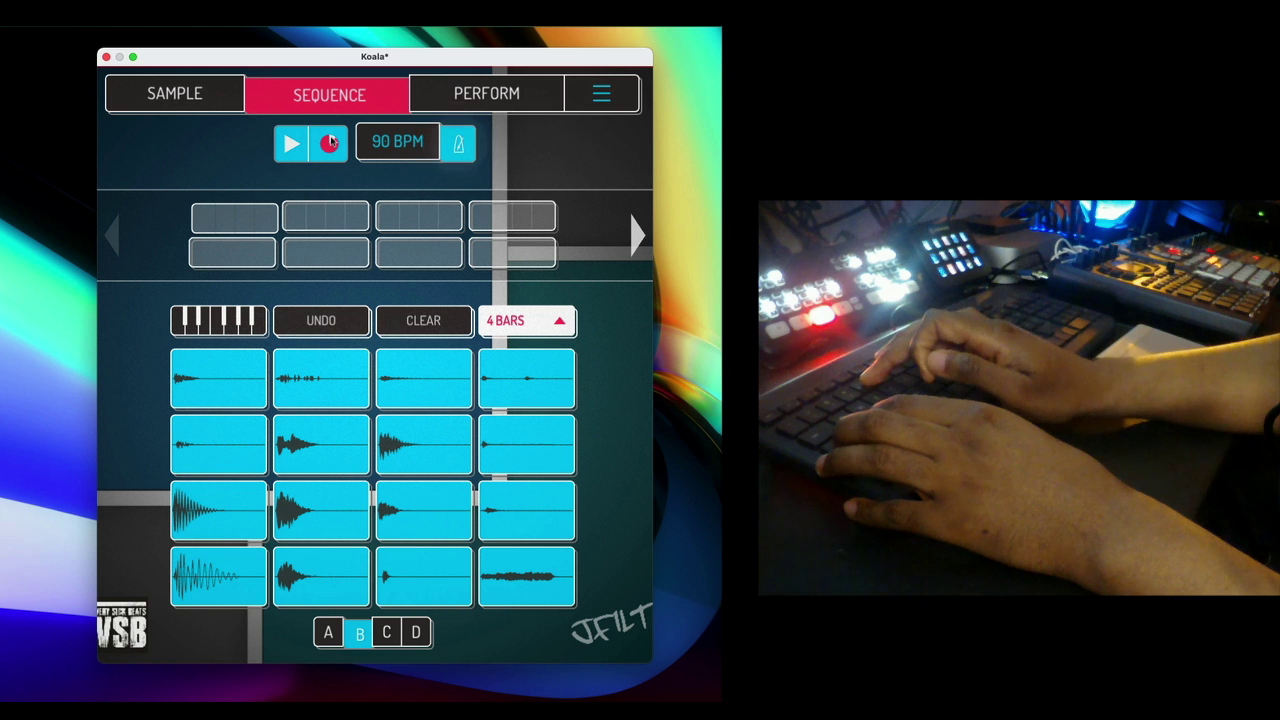
key("4")
key("4")
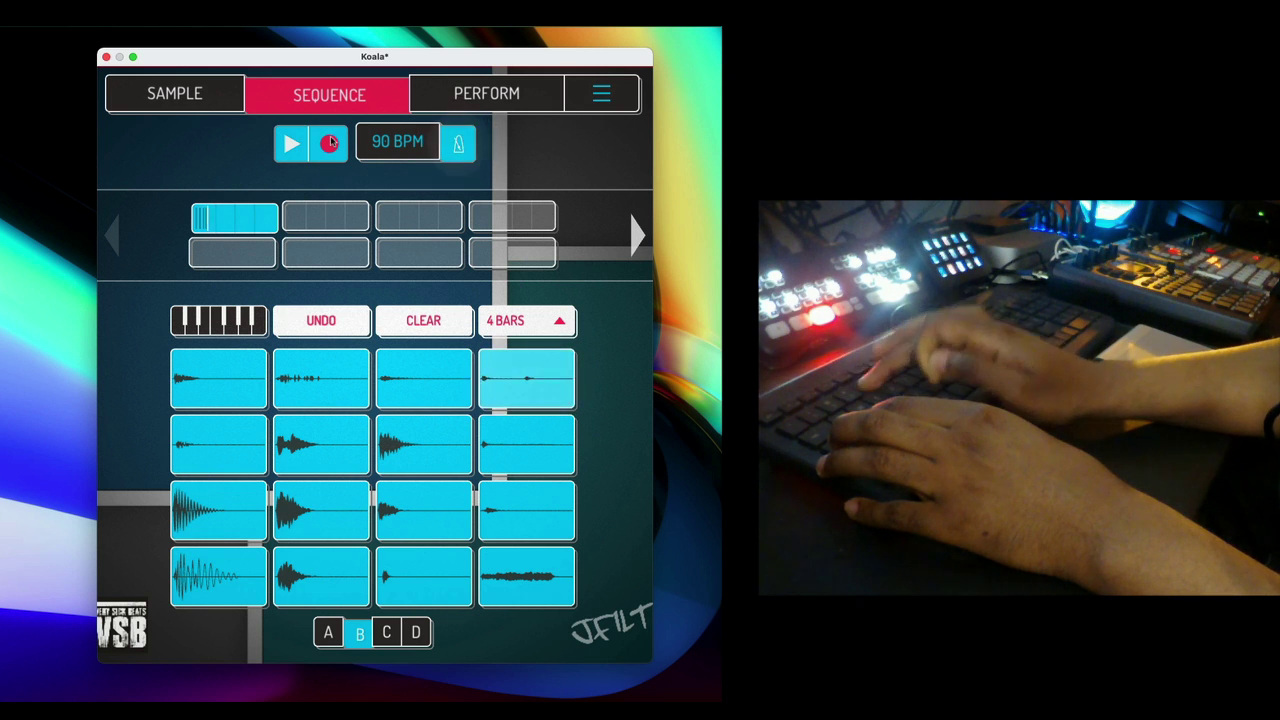
key("4")
key("4")
key("4")
key("4")
key("4")
key("4")
key("4")
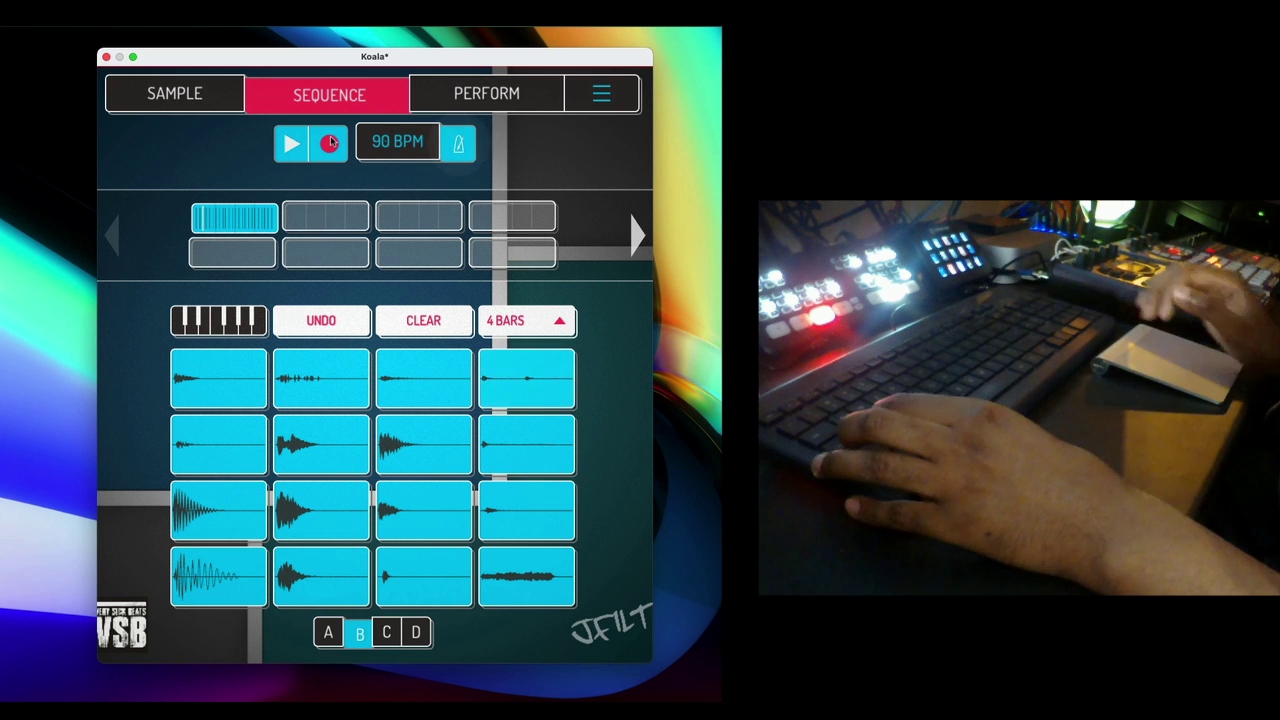
left_click(294, 144)
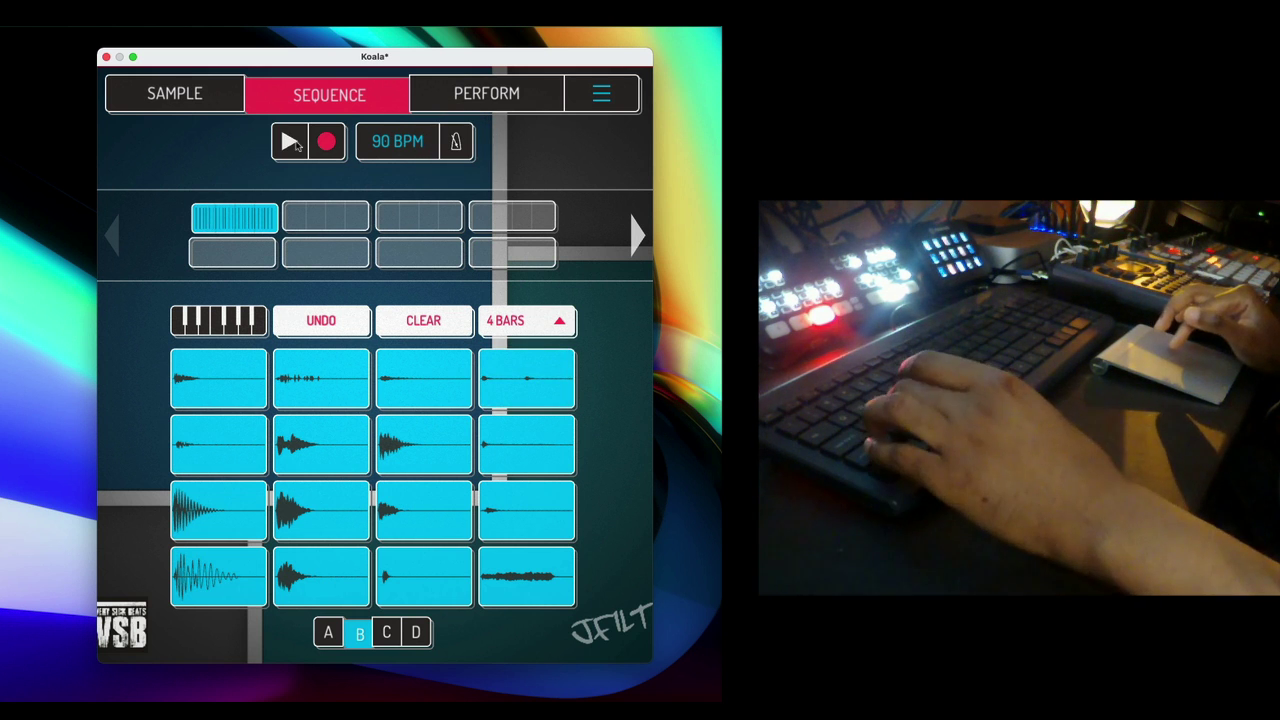
- Turn Quantize off in the tempo settings
left_click(397, 141)
left_click(445, 274)
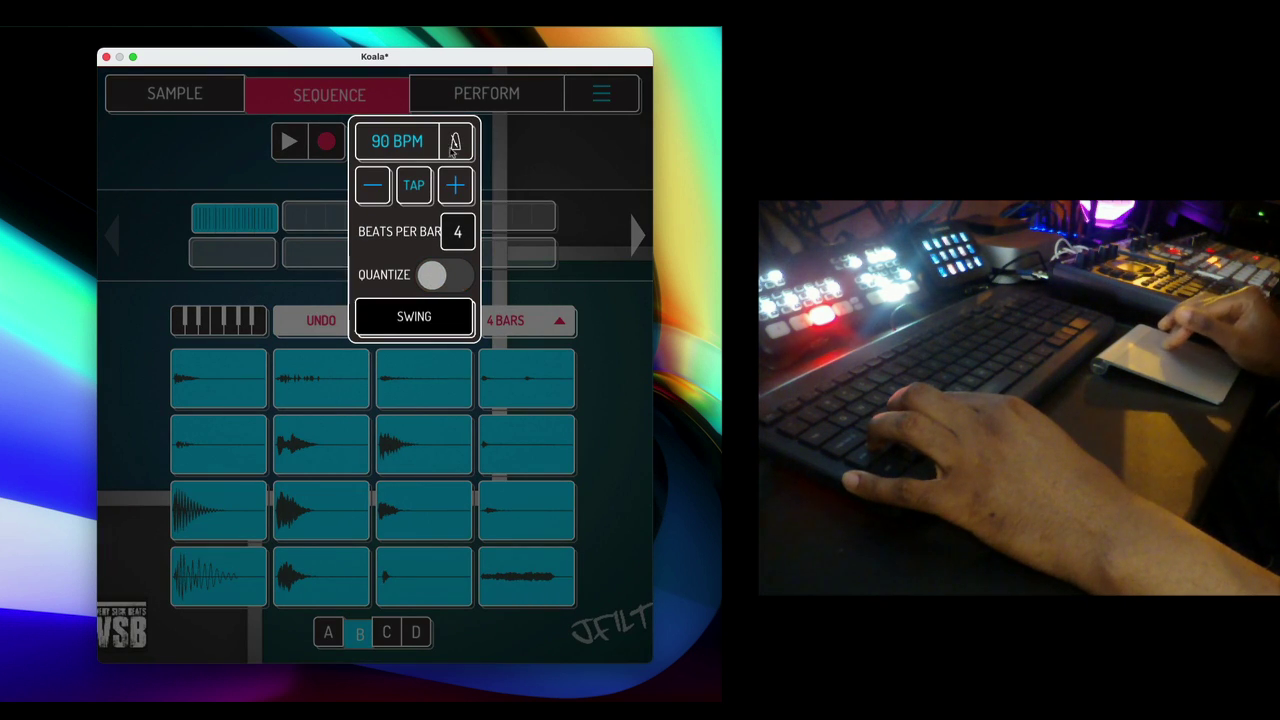
left_click(597, 103)
- Review the audio settings, including the metronome volume, and close the settings
left_click(597, 103)
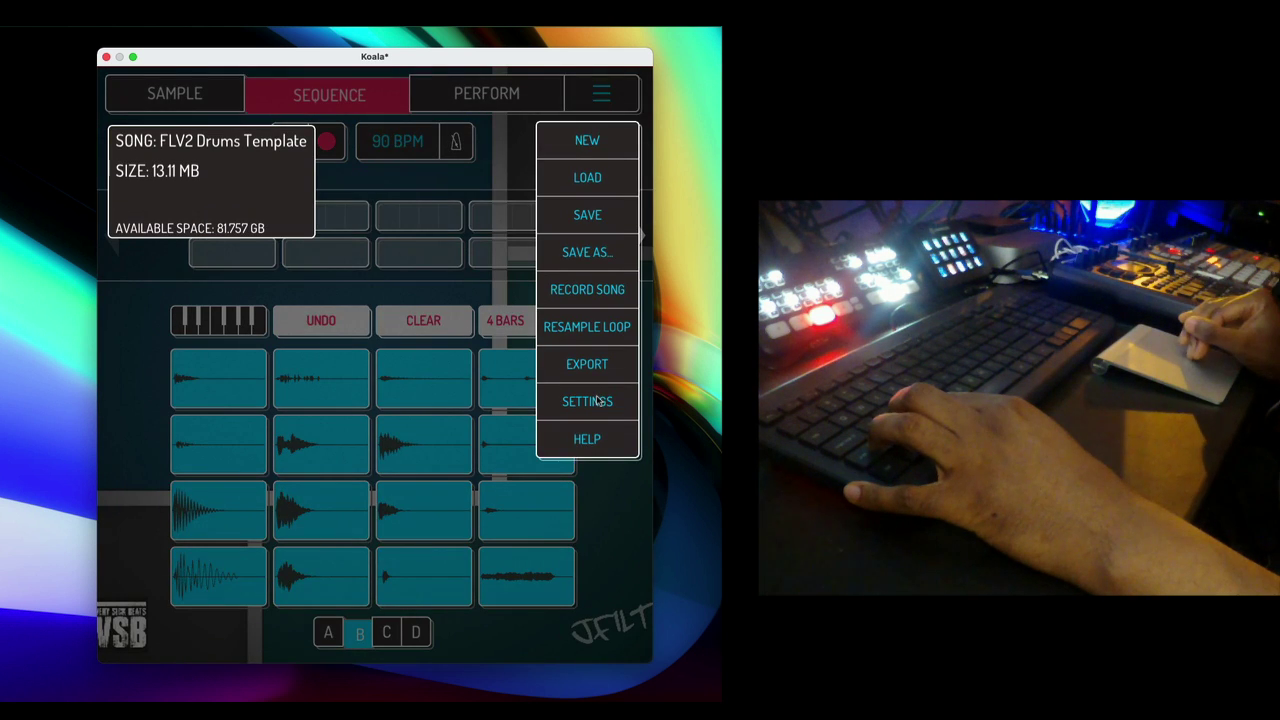
left_click(597, 400)
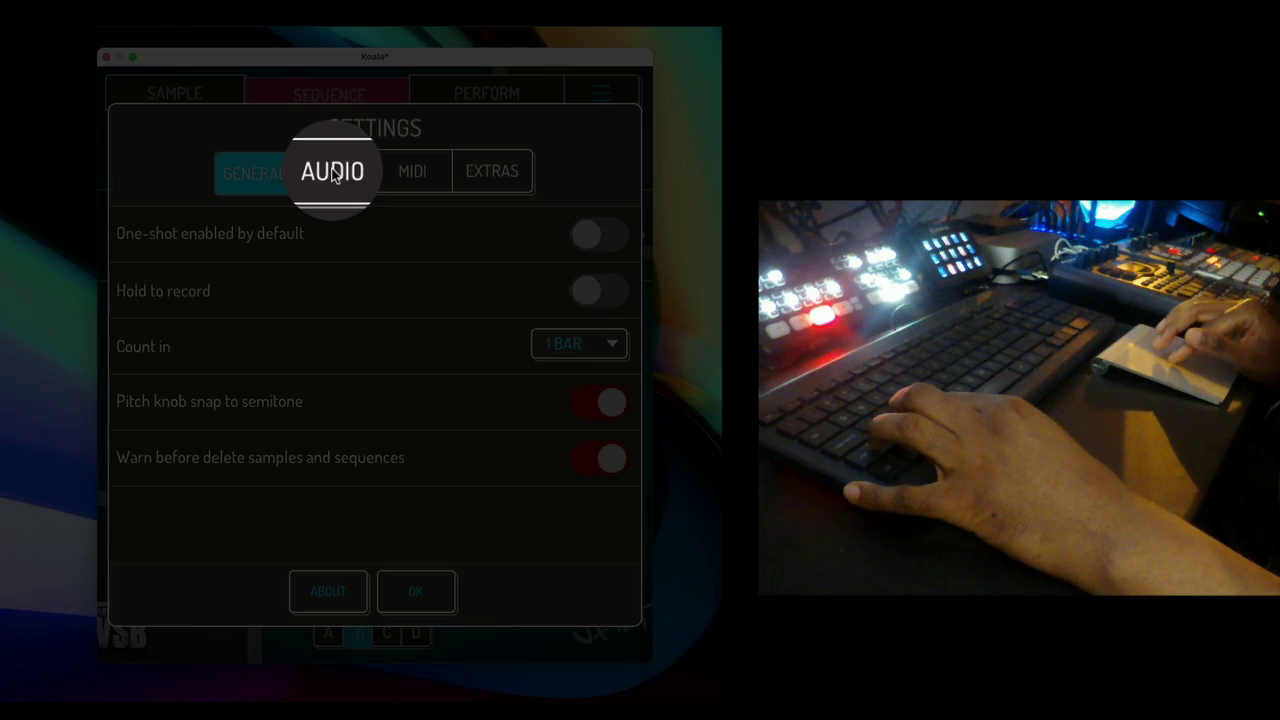
left_click(333, 174)
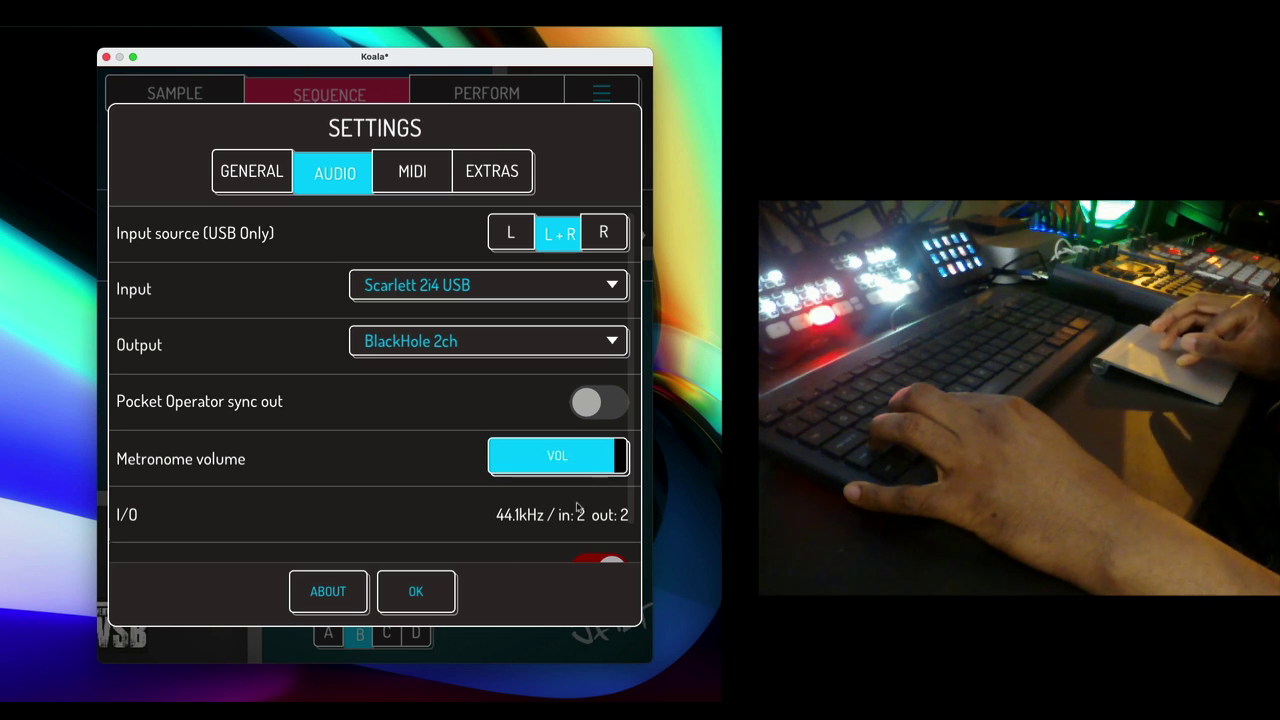
left_click(416, 591)
- Copy the first recorded sequence into the second sequence slot
left_click_drag(250, 216, 337, 220)
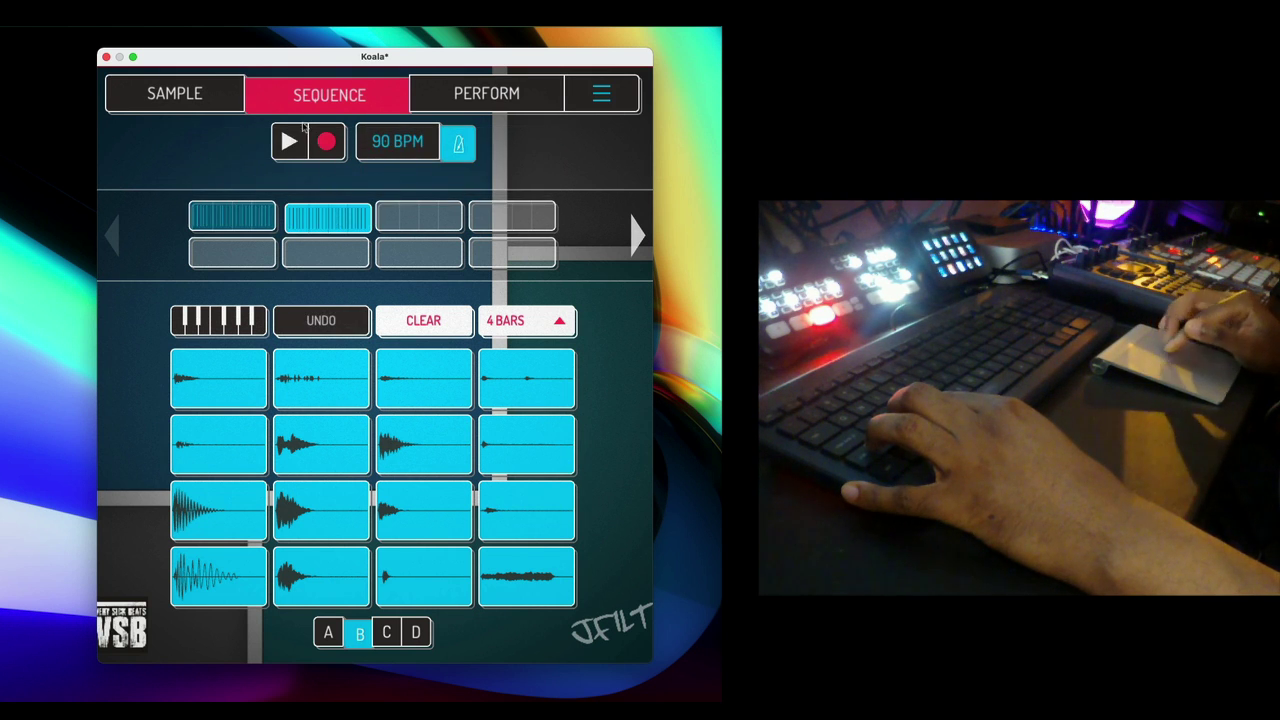
- Record hits on bank B's lowest-row drum pads over the second sequence, stop playback, and copy it into the third sequence slot
left_click(327, 143)
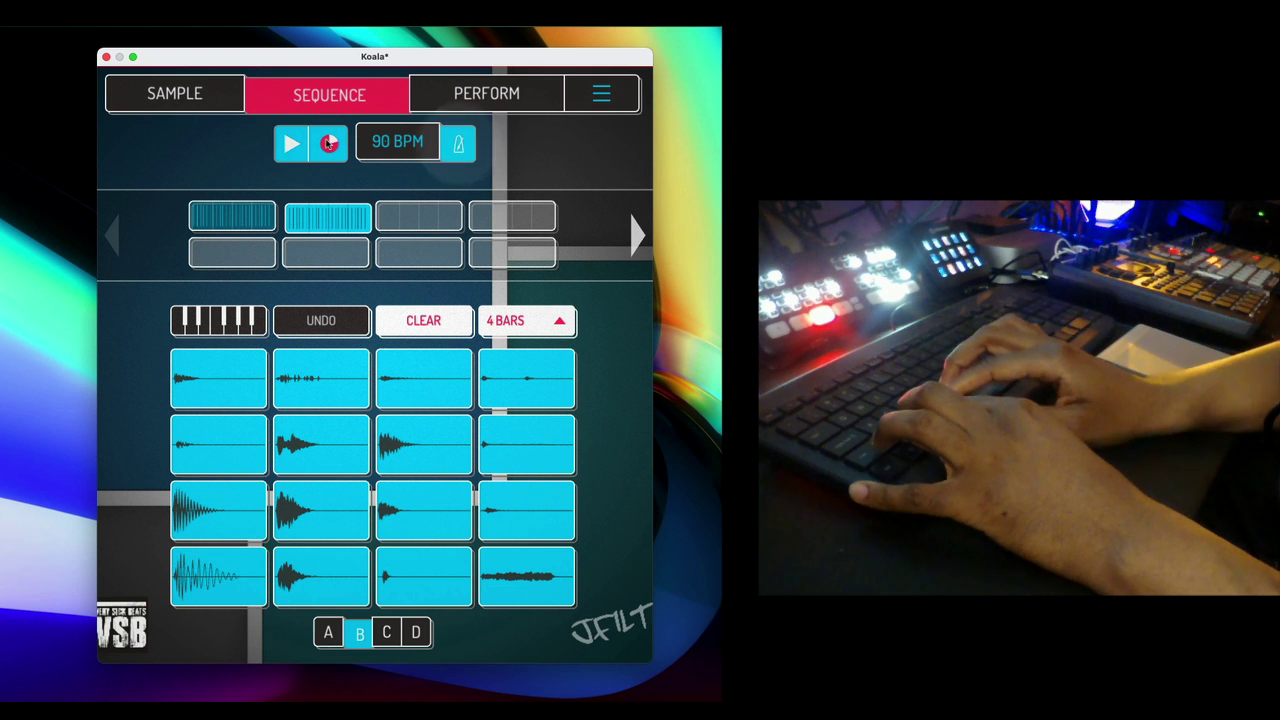
key("z")
key("c")
key("x")
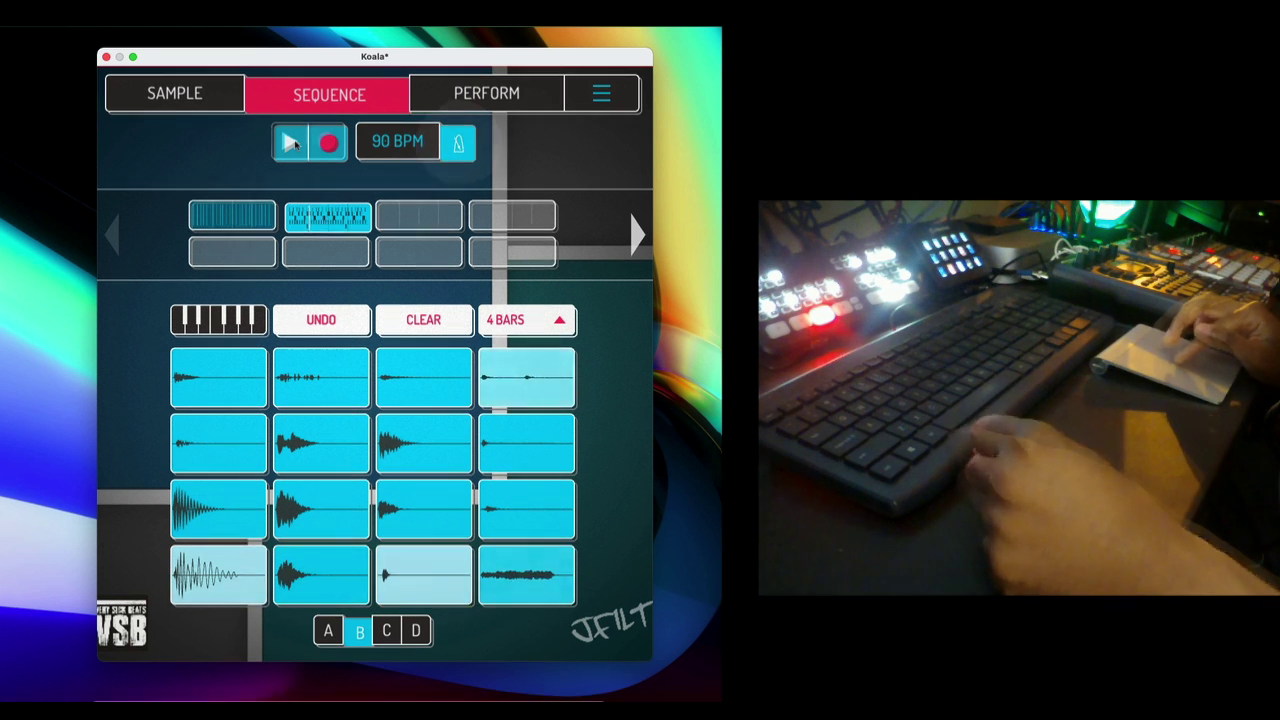
key("space")
left_click_drag(327, 218, 409, 219)
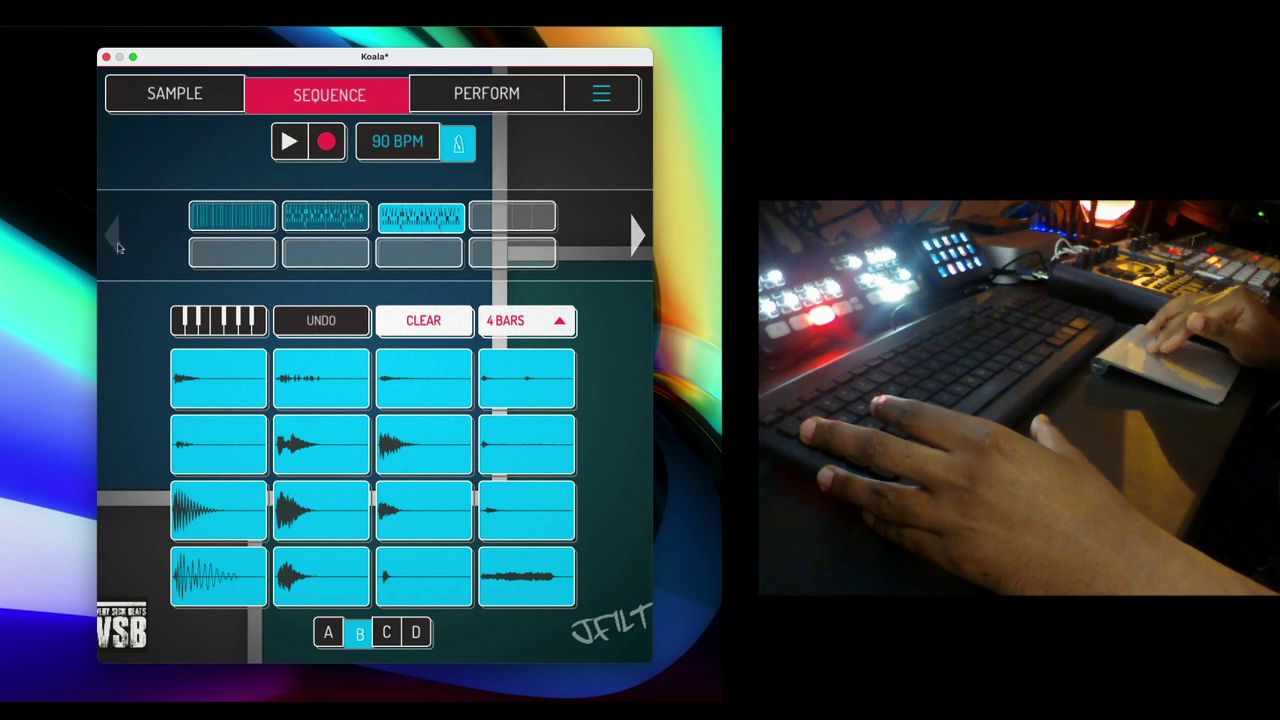
- Import the audio loop file onto bank A's uppermost-row first pad and play it against the third sequence
left_click(166, 98)
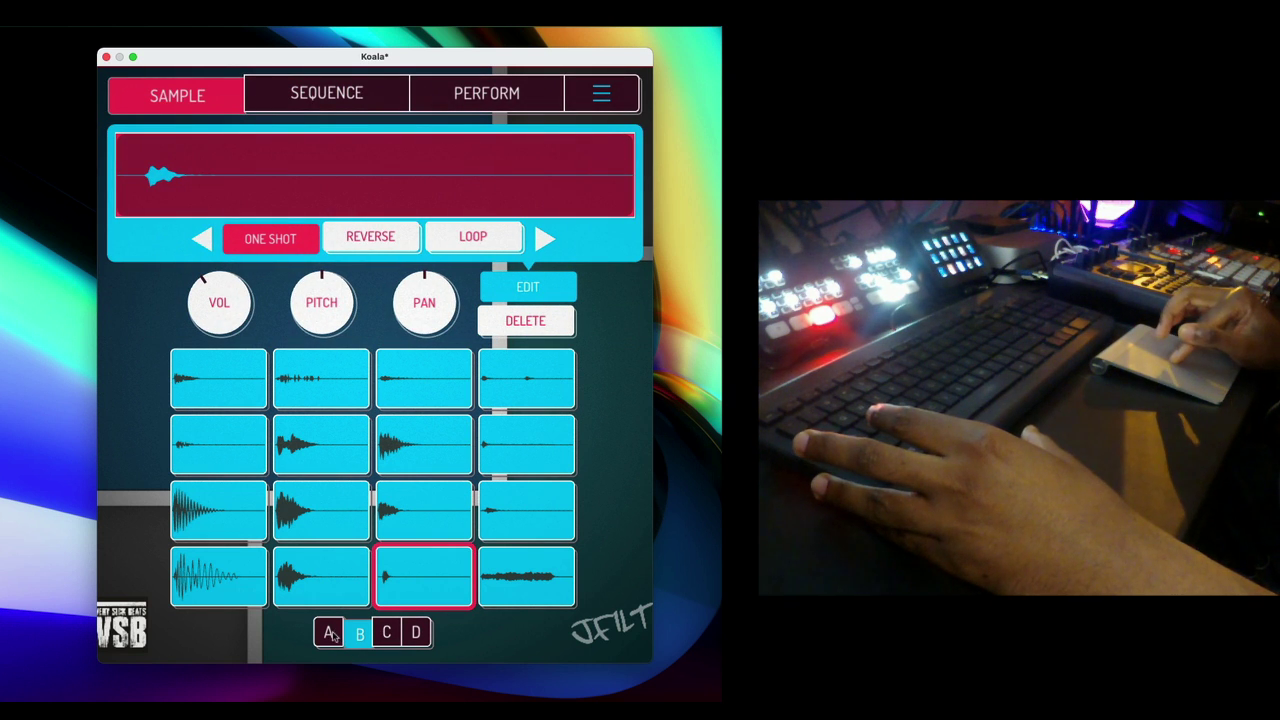
left_click(330, 634)
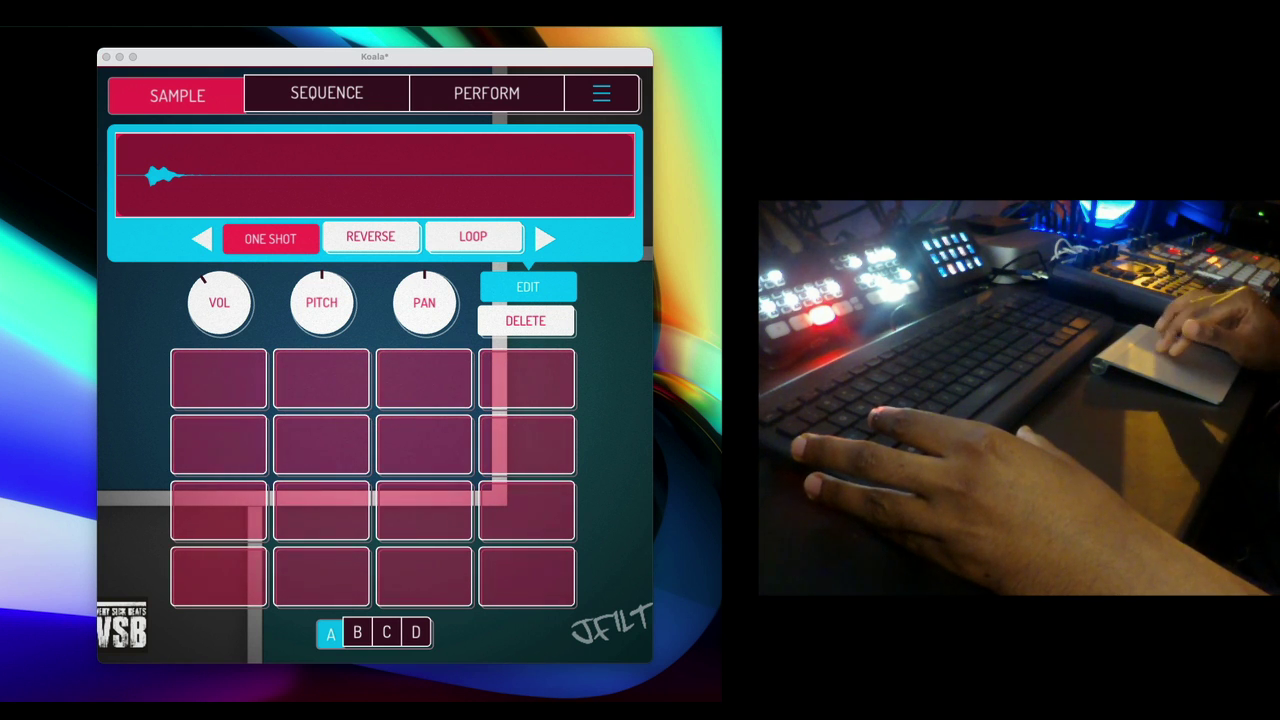
left_click_drag(722, 520, 206, 386)
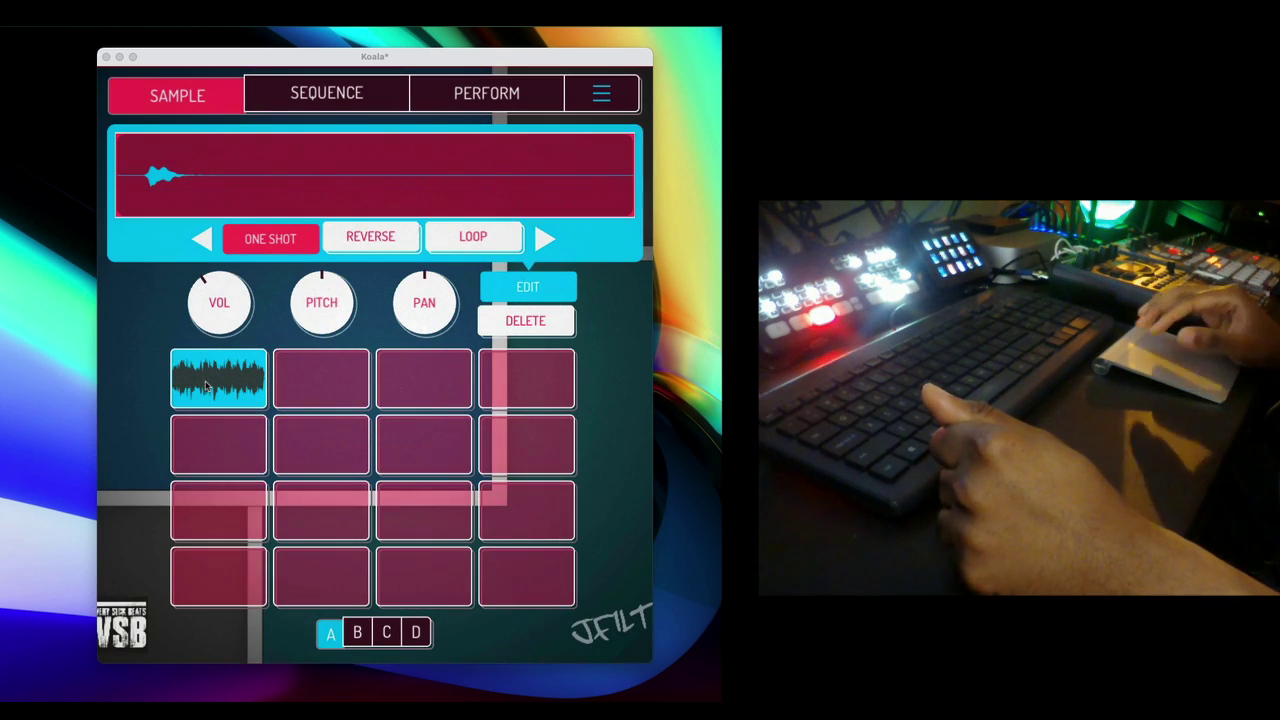
left_click(206, 386)
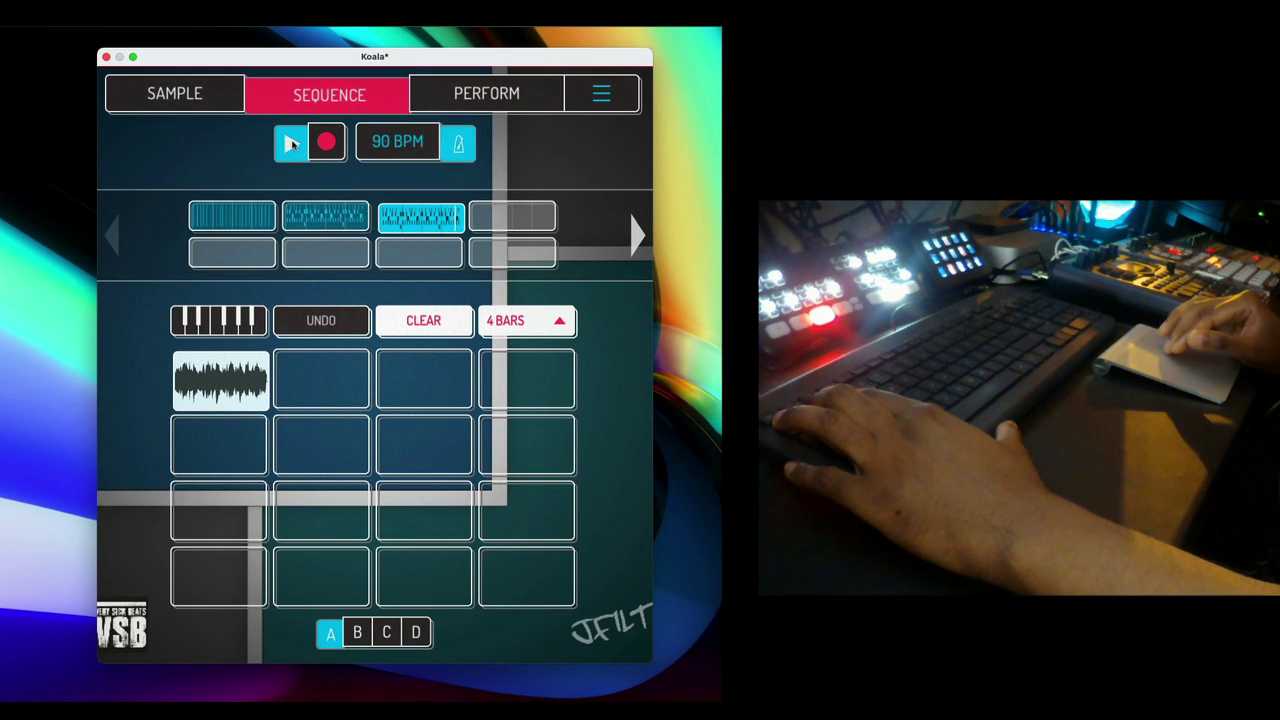
key("1")
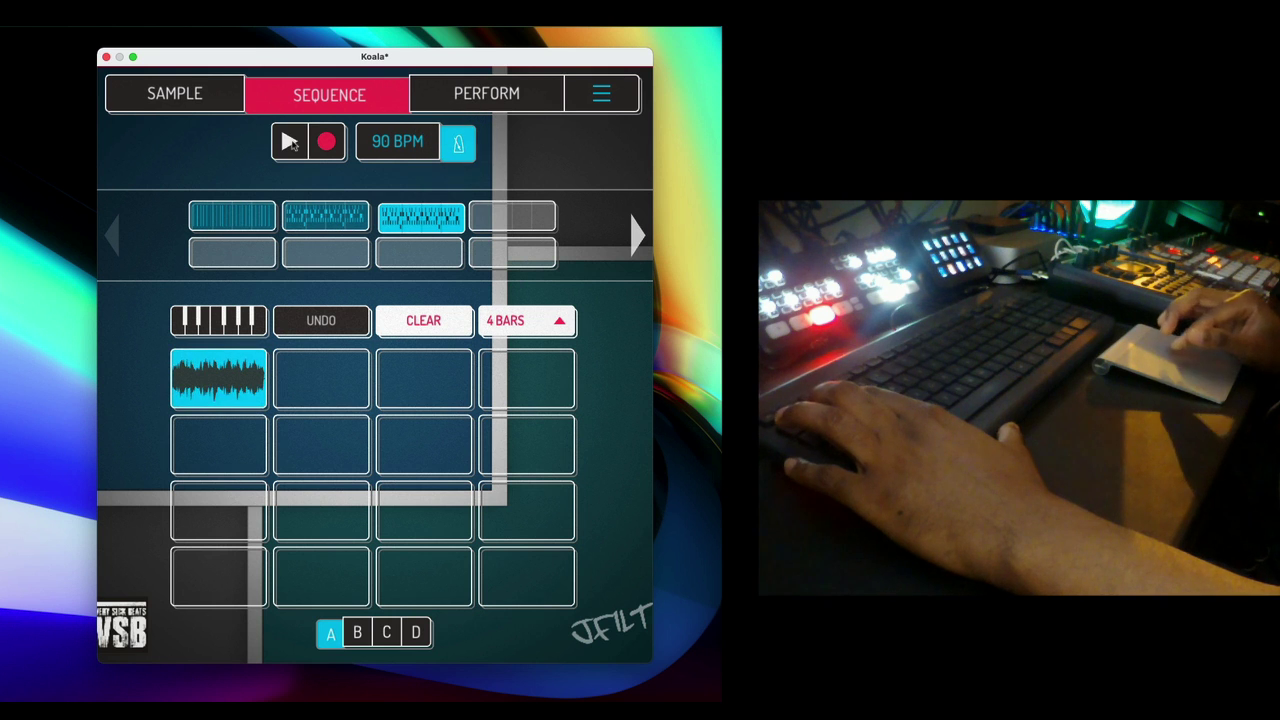
- Raise the pitch of bank A's loop sample by 2 semitones and audition it
left_click(175, 95)
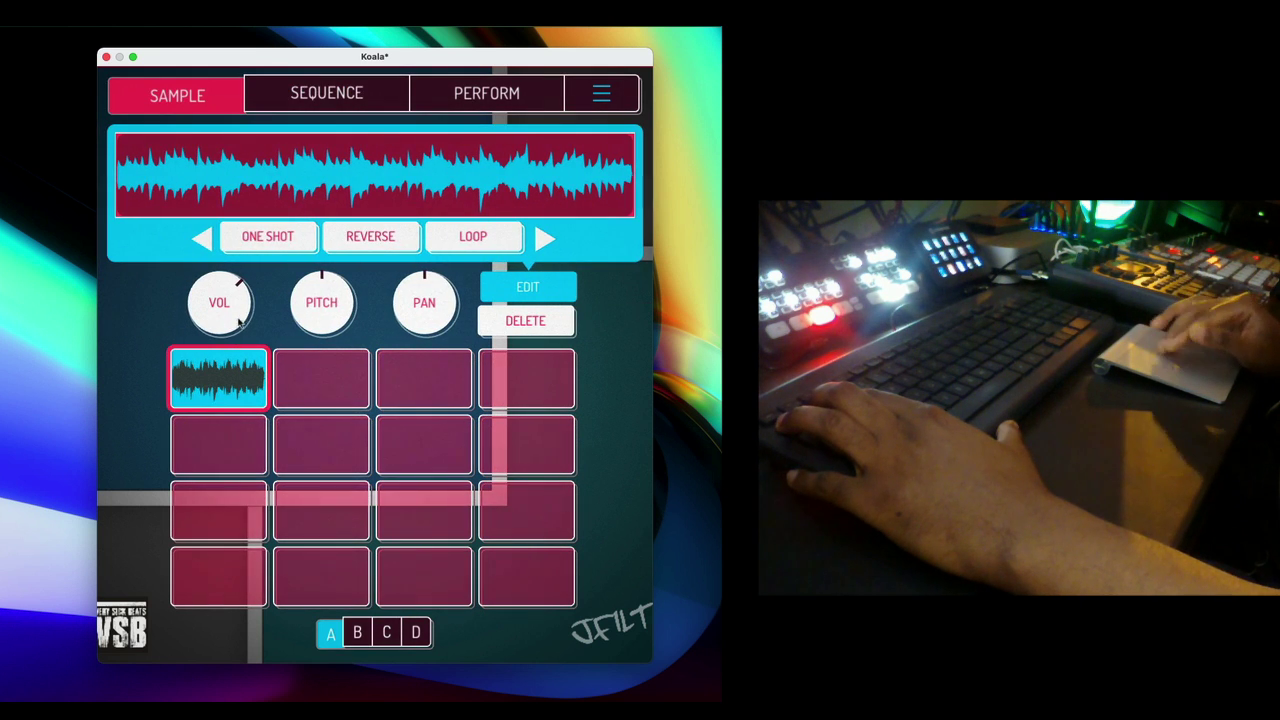
key("1")
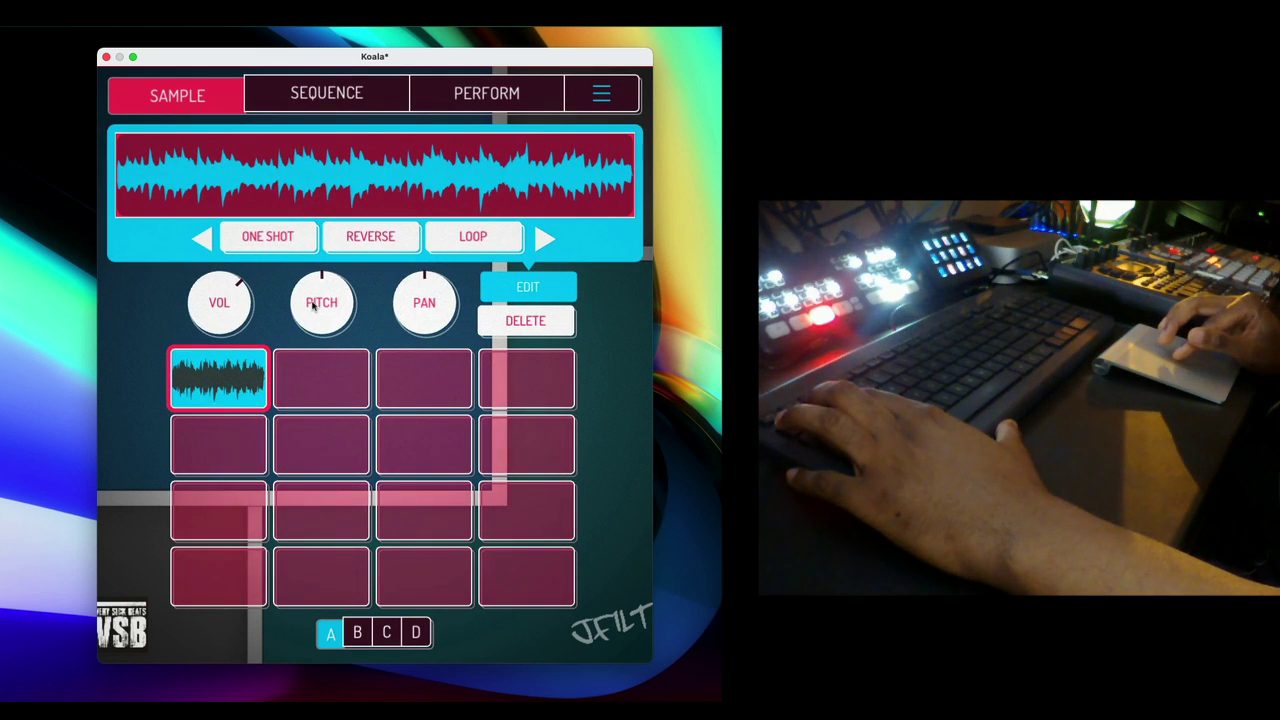
left_click_drag(313, 306, 313, 292)
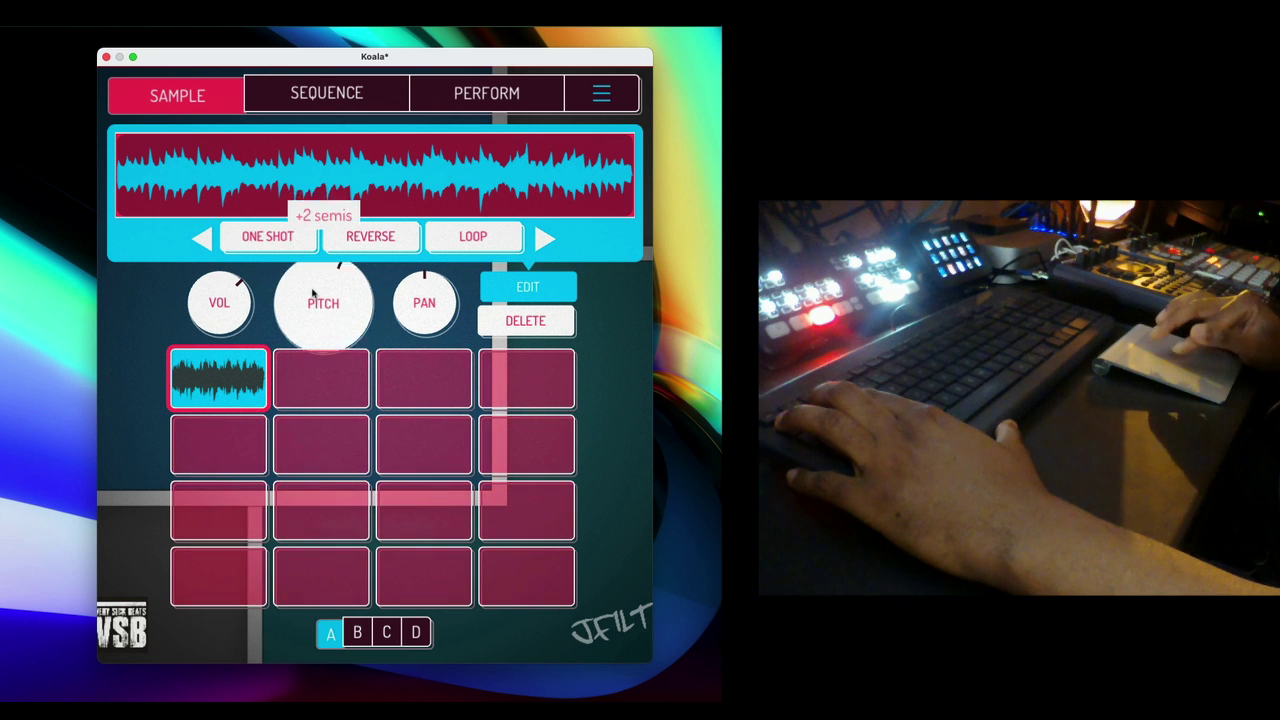
key("1")
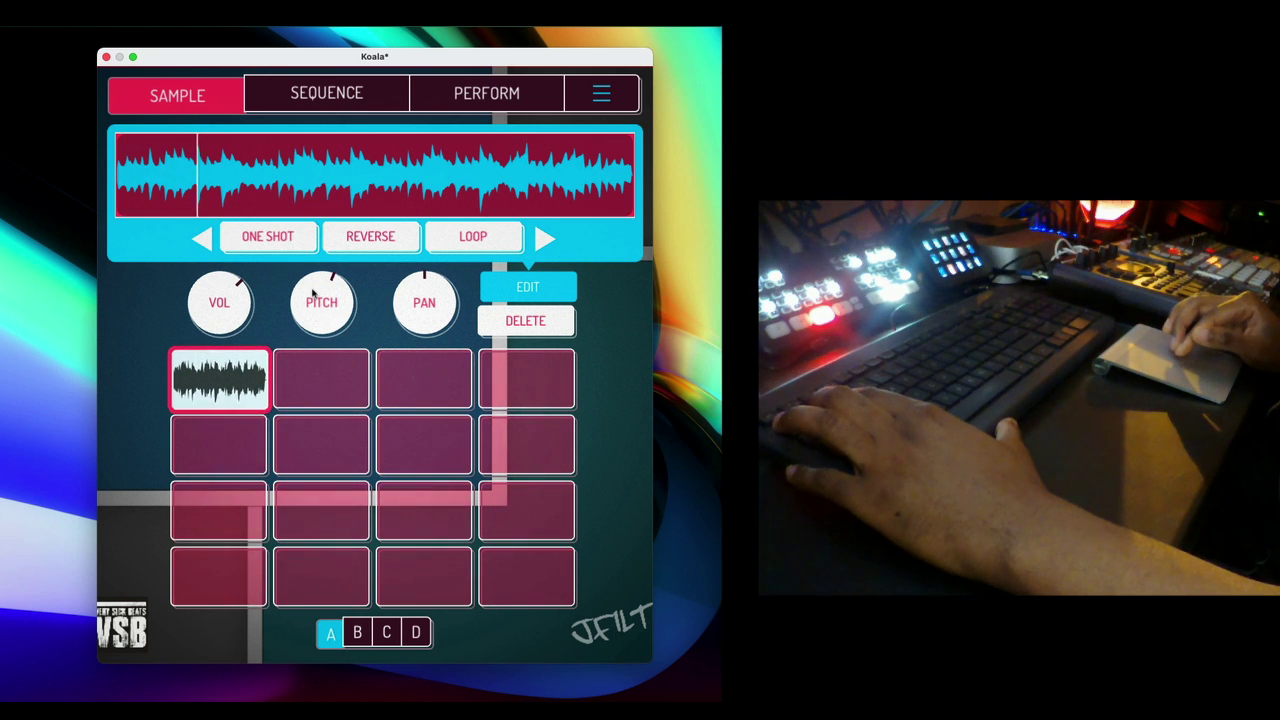
key("1")
key("1")
key("1")
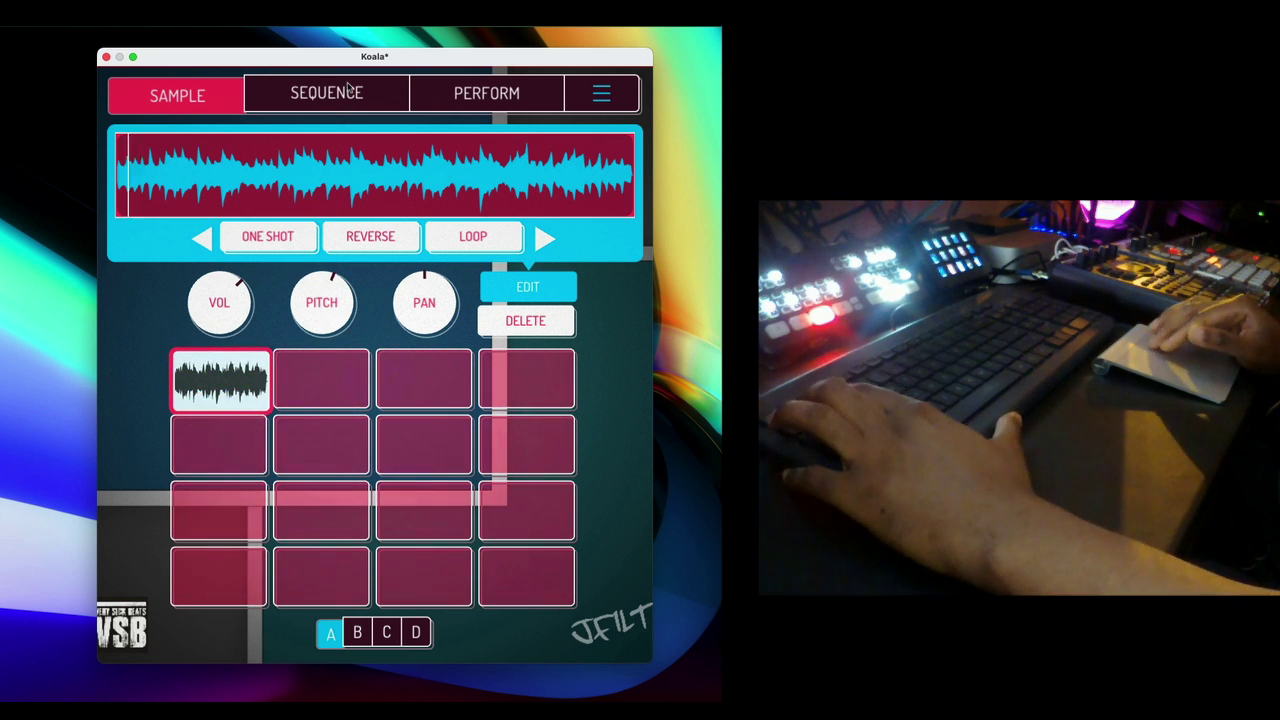
- Turn on Stretch for the loop sample at 4 bars, and enable One Shot
left_click(545, 237)
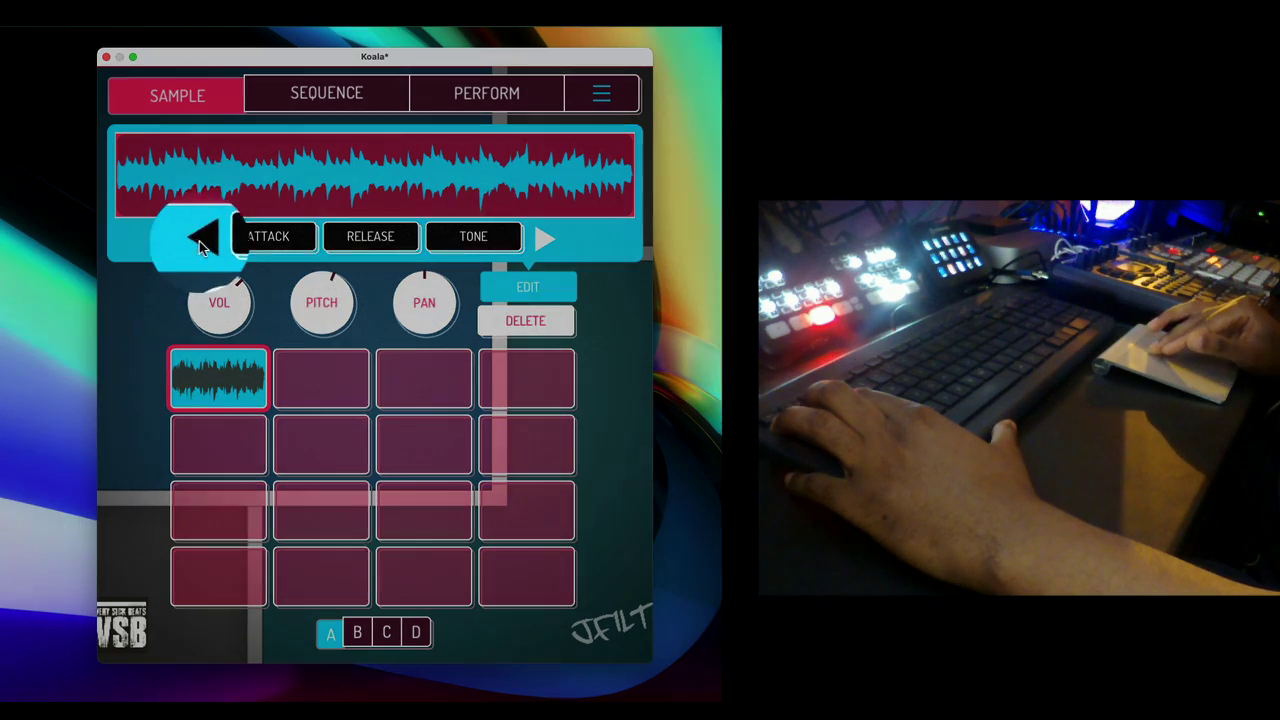
left_click(200, 243)
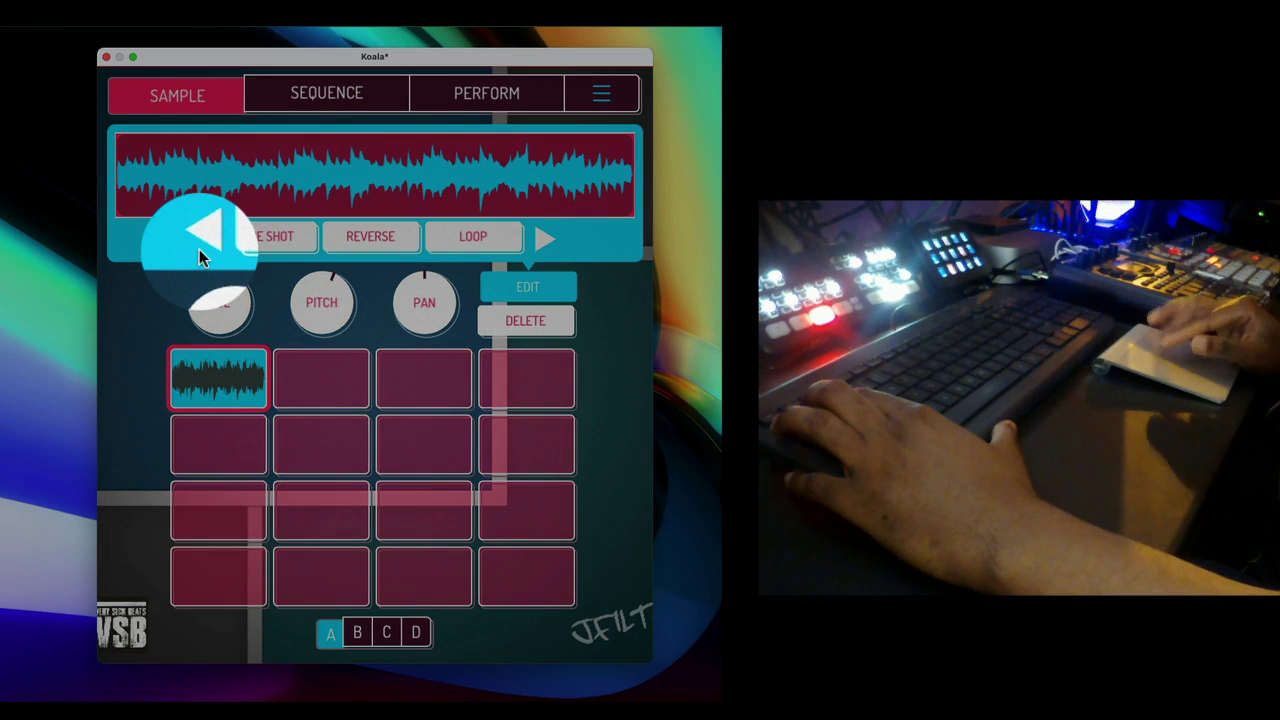
left_click(200, 245)
left_click(393, 239)
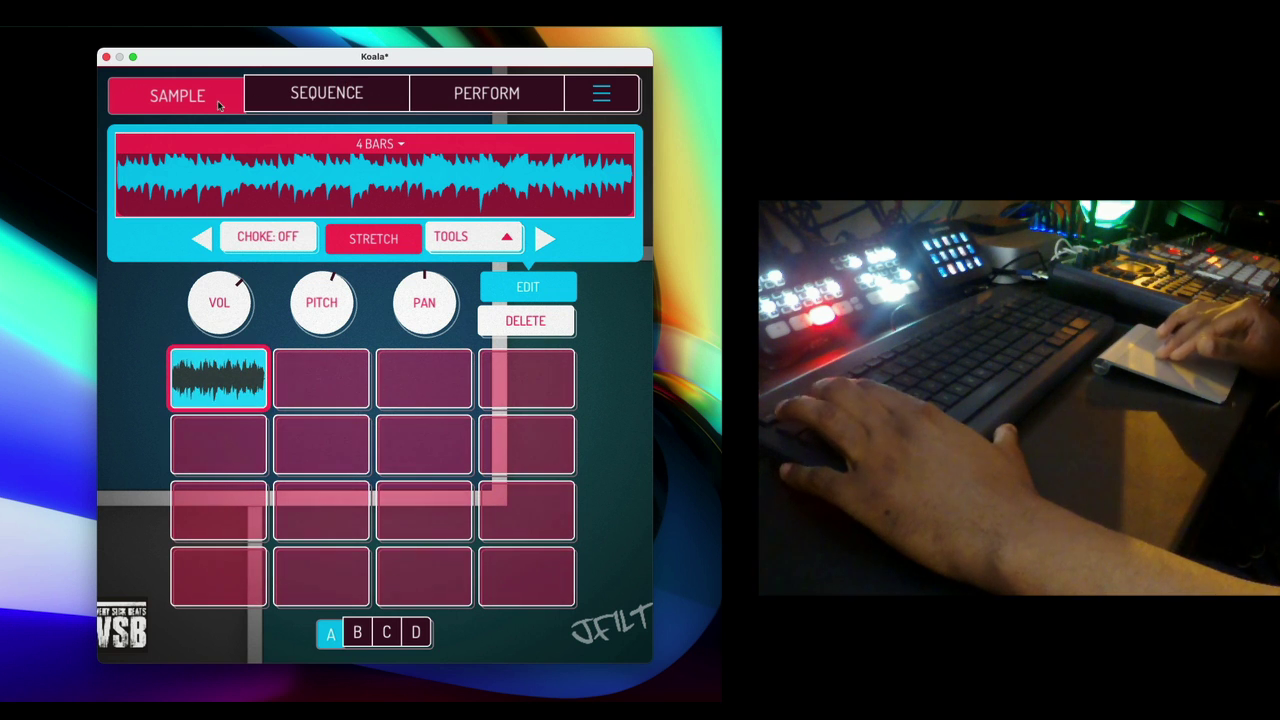
left_click(208, 236)
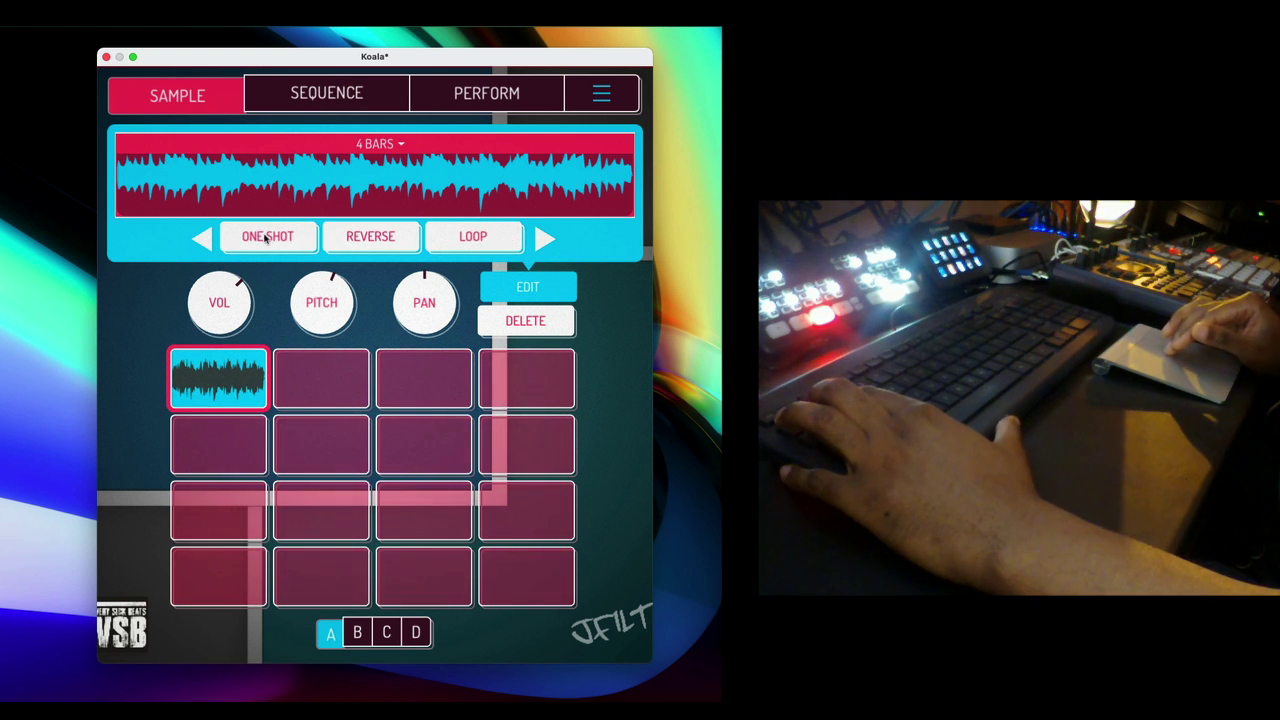
left_click(267, 237)
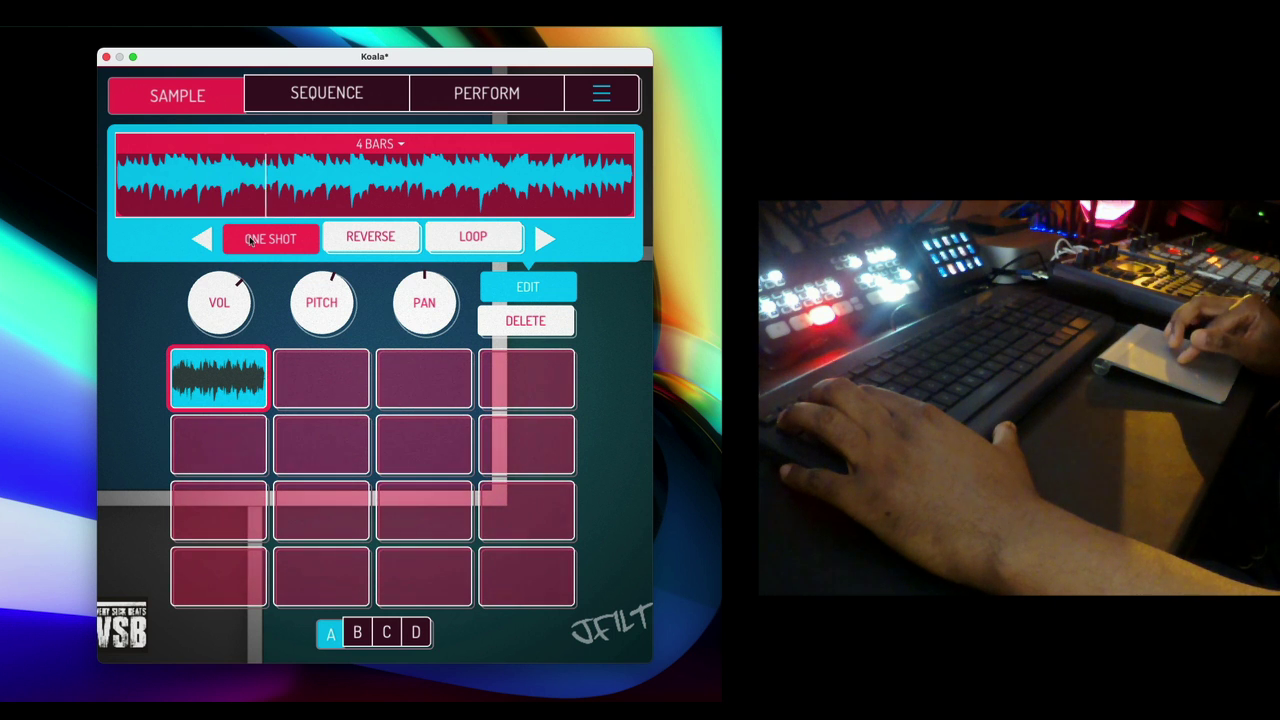
- Record bank A's loop pad into the third sequence, stop playback, and copy the sequence into the fourth slot
left_click(307, 98)
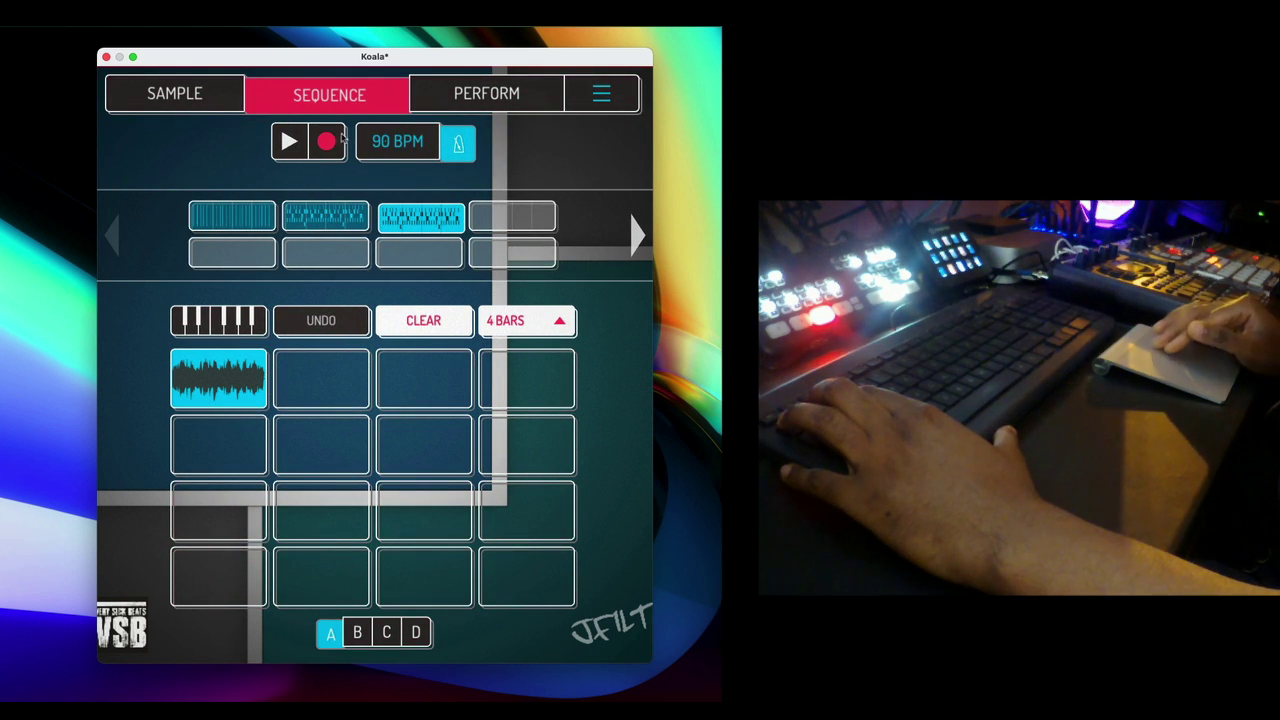
left_click(327, 142)
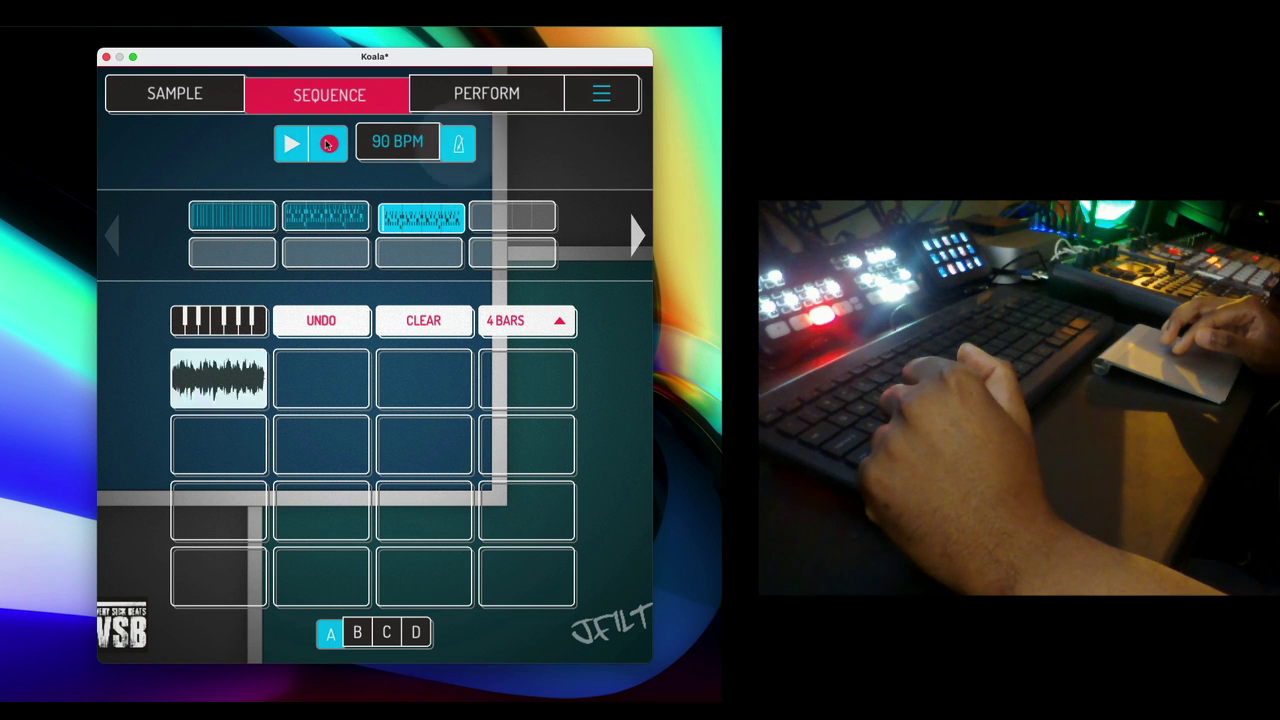
left_click(291, 144)
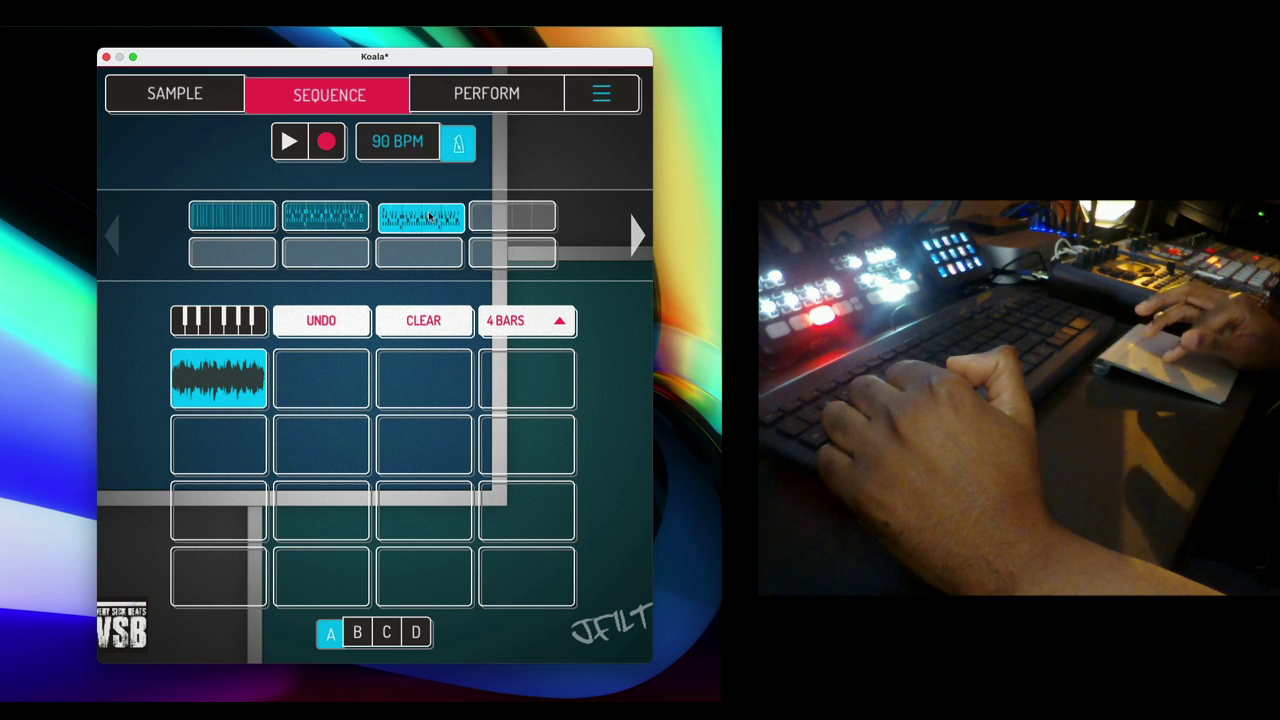
left_click_drag(416, 216, 513, 216)
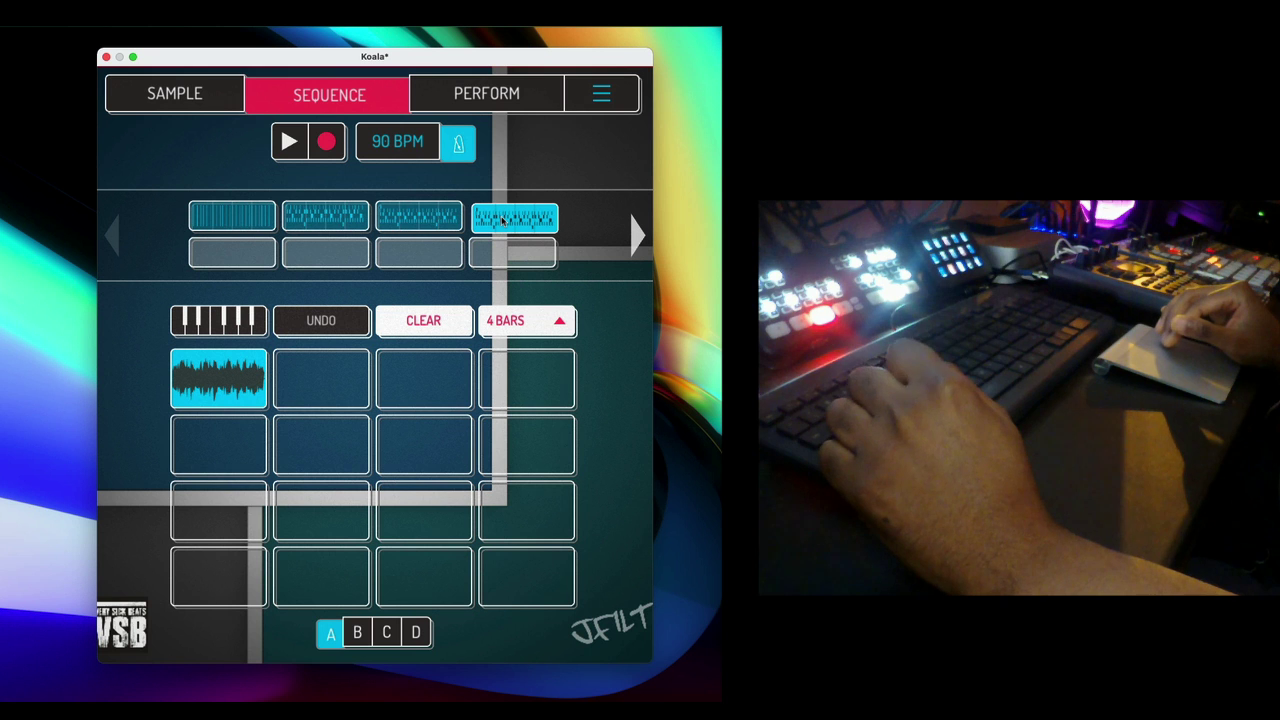
left_click(203, 106)
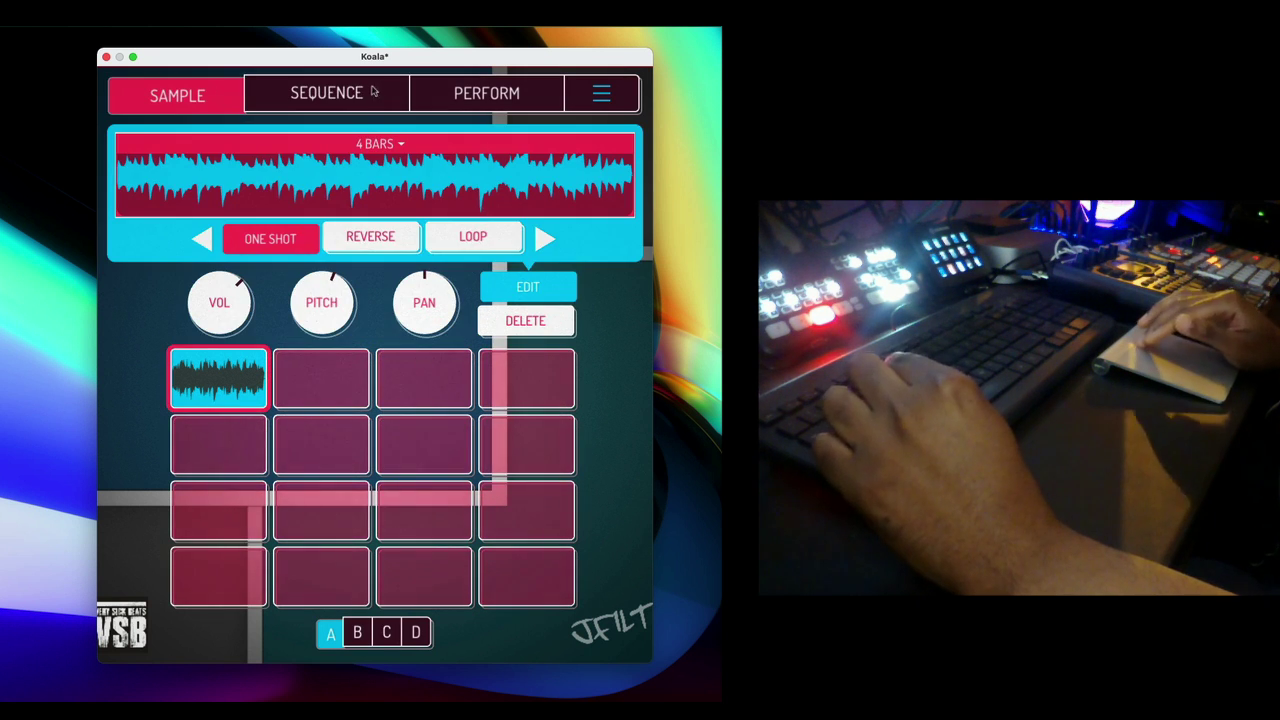
left_click(332, 94)
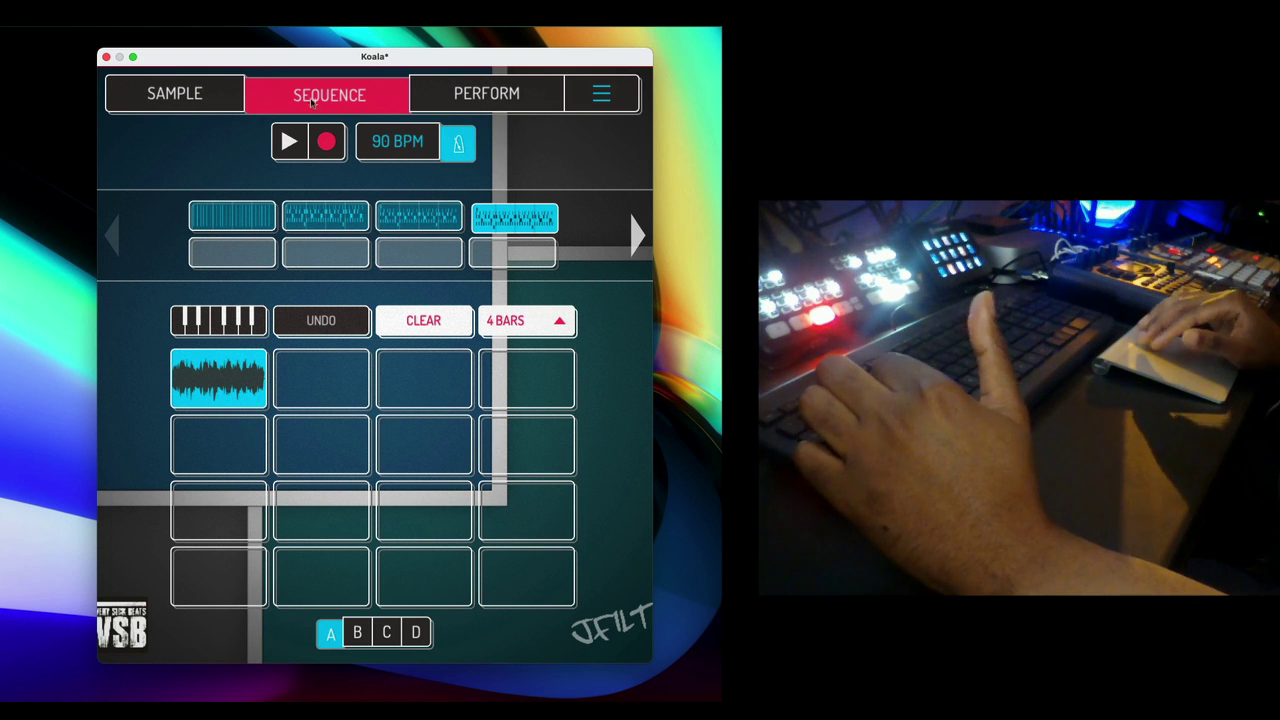
- Audition the sliced tones on bank D's pads, from the lowest row's first pad up to the uppermost row's last pad
left_click(208, 96)
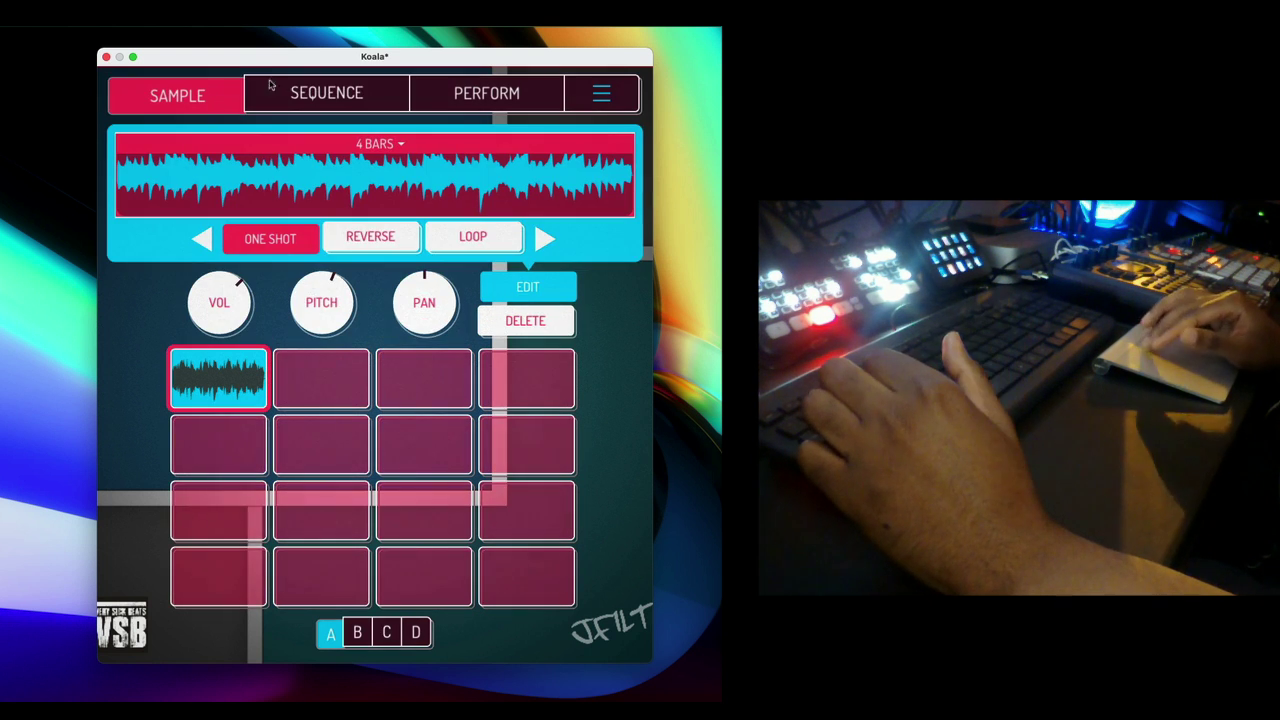
left_click(390, 634)
left_click(416, 632)
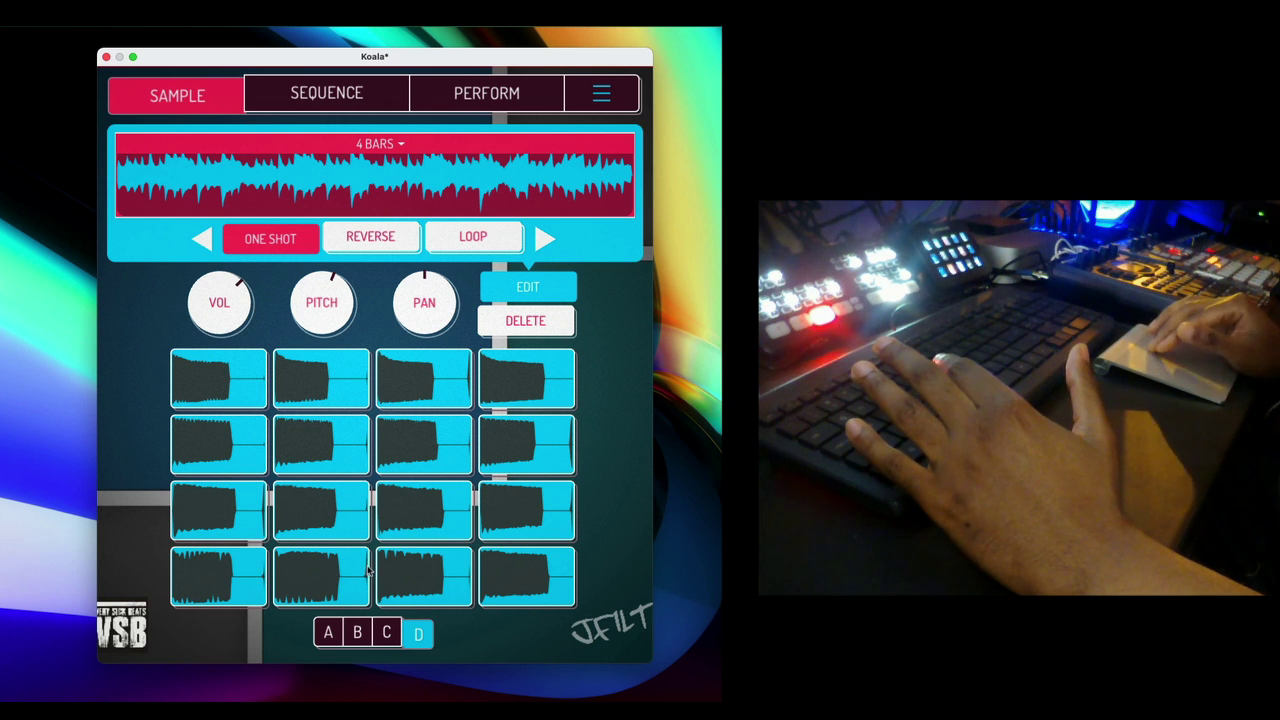
left_click(262, 585)
left_click(303, 574)
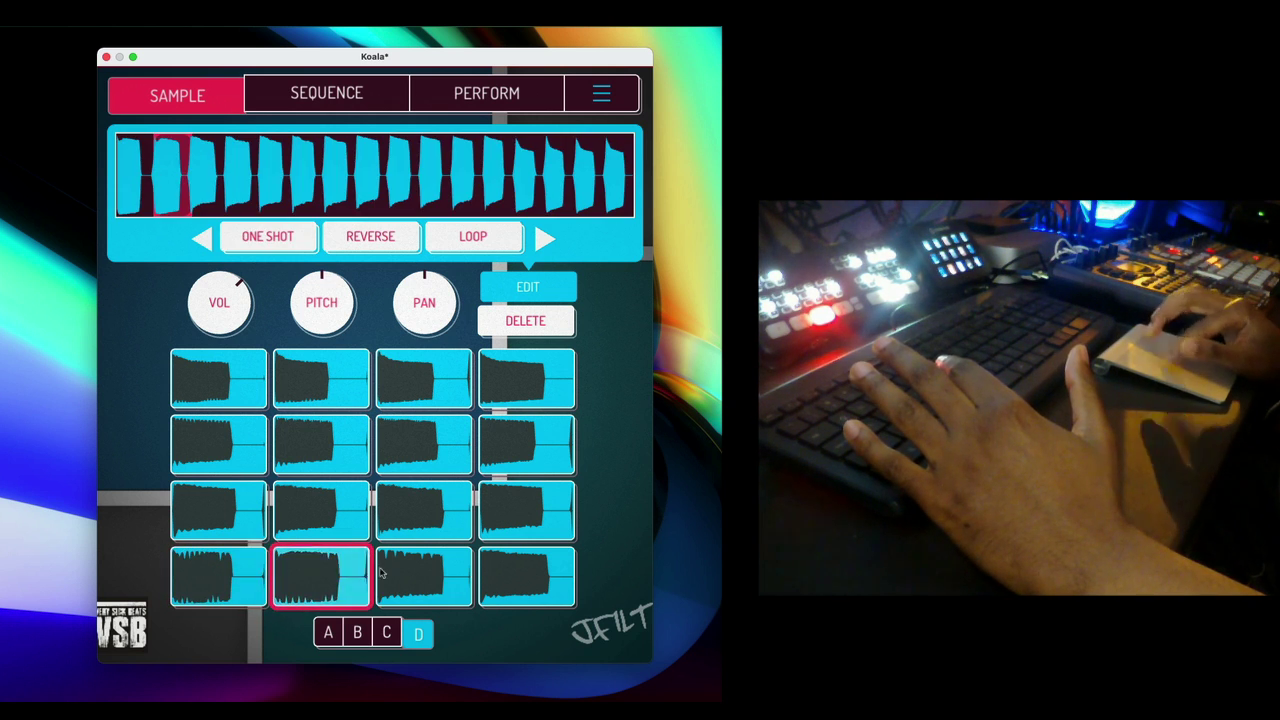
left_click(435, 577)
left_click(489, 568)
left_click(206, 507)
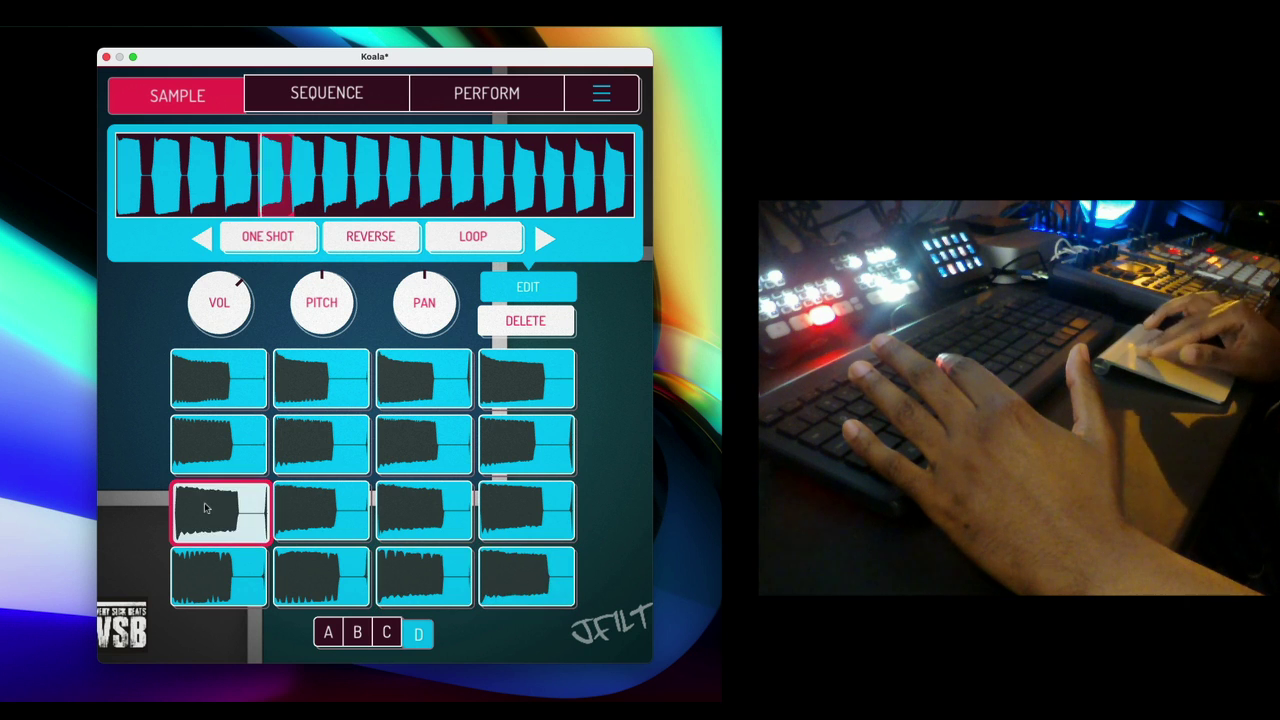
left_click(218, 598)
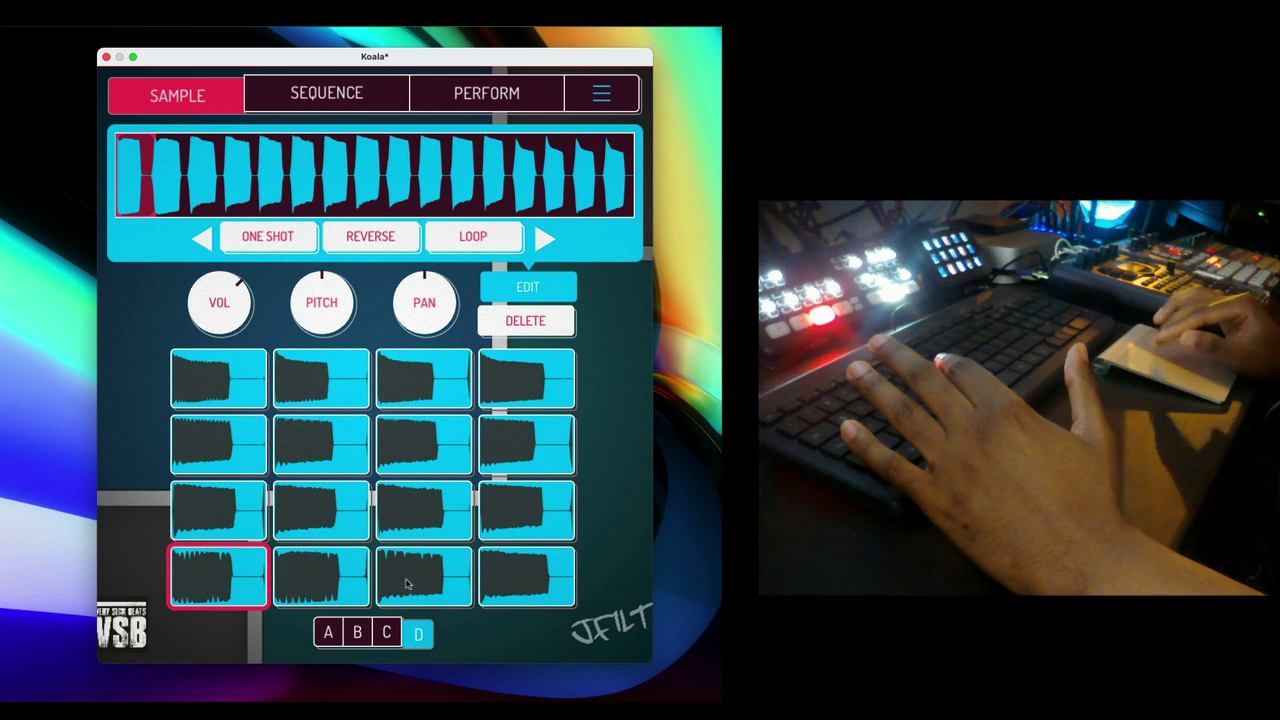
left_click(180, 515)
left_click(309, 506)
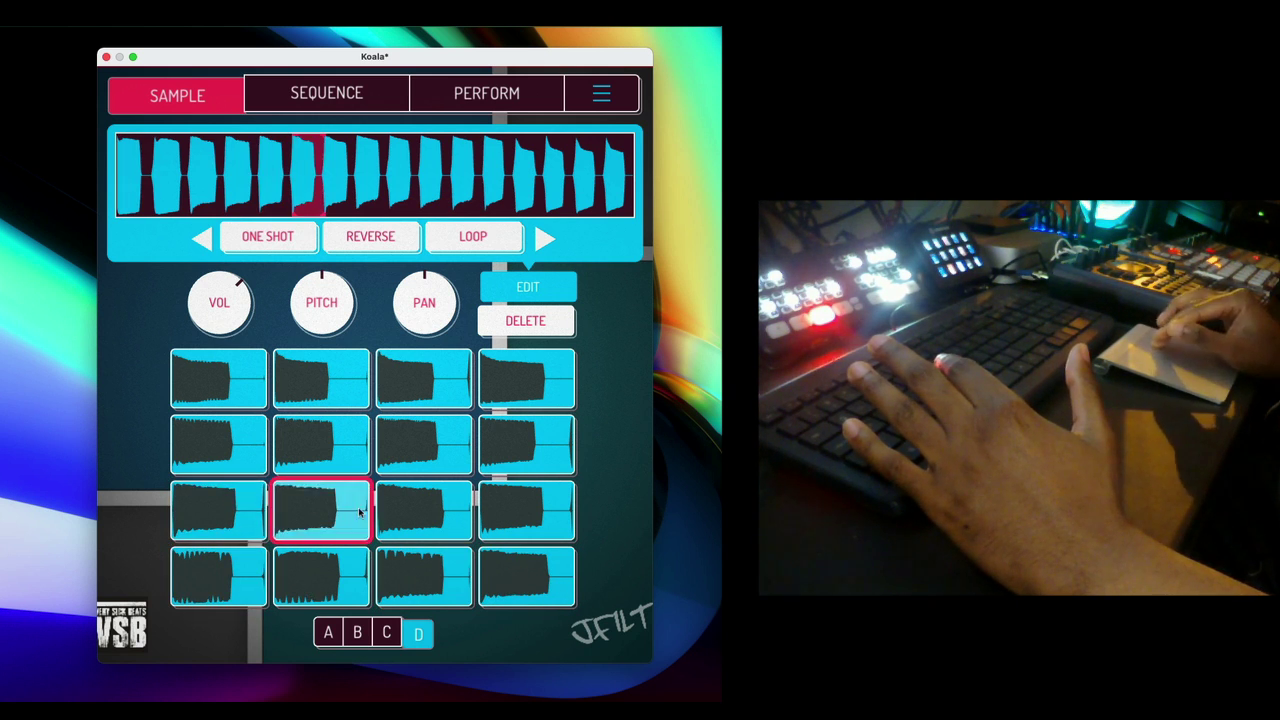
left_click(417, 509)
left_click(512, 503)
left_click(258, 446)
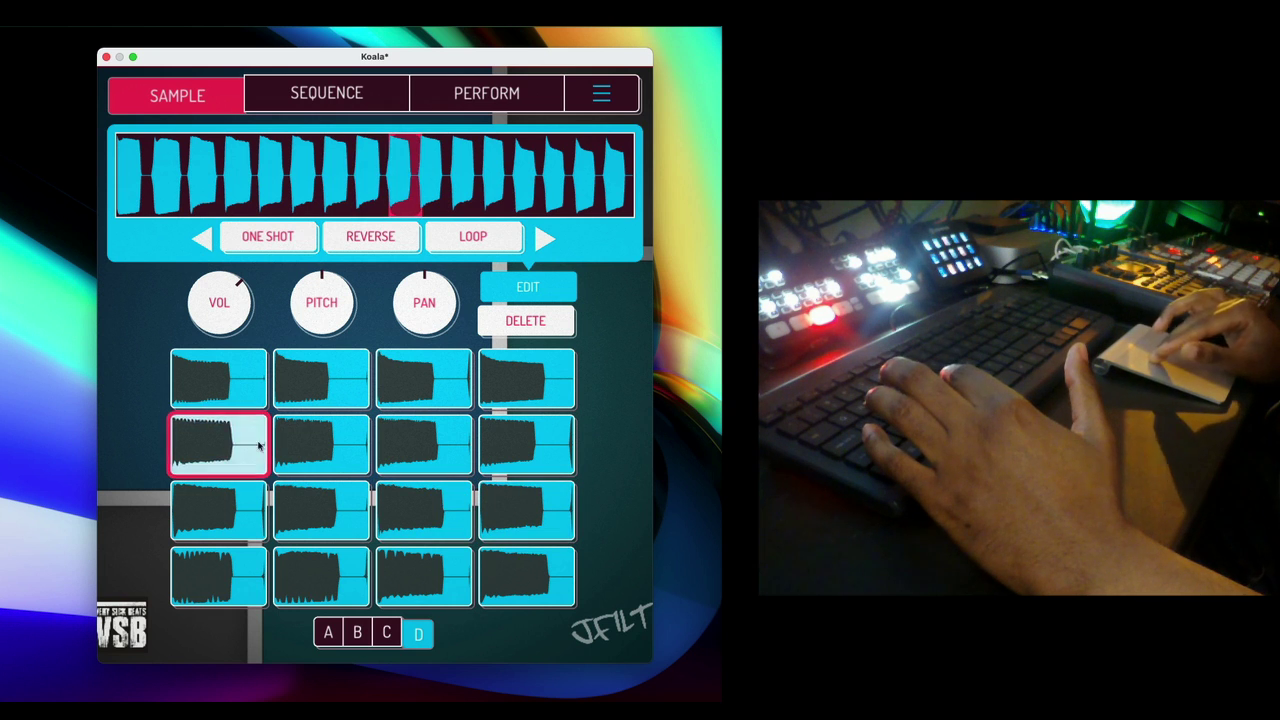
left_click(322, 446)
left_click(520, 374)
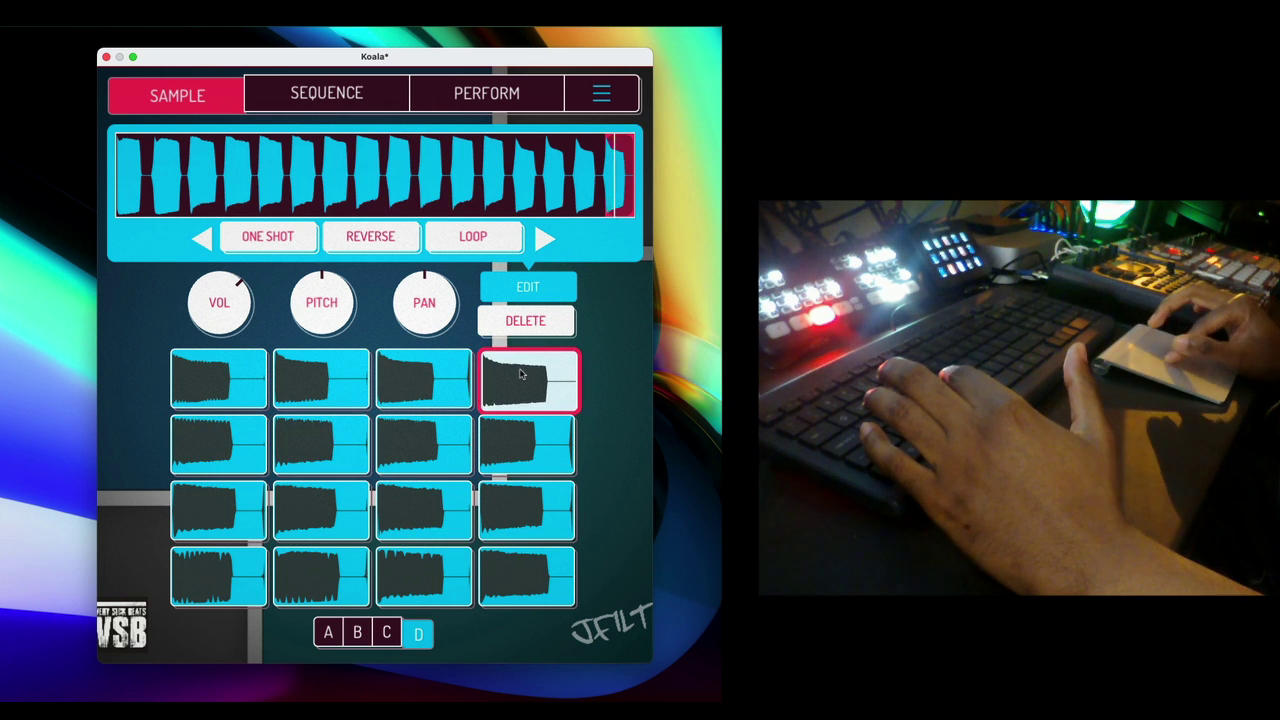
left_click(520, 374)
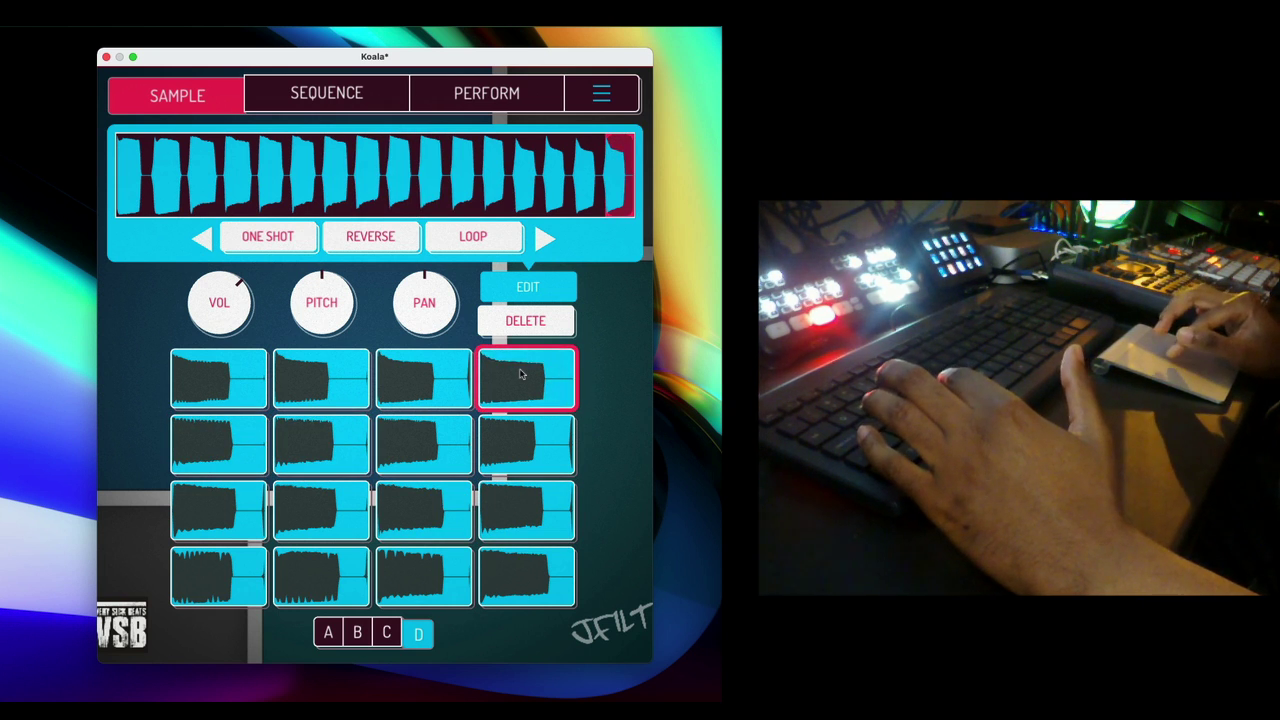
left_click(203, 588)
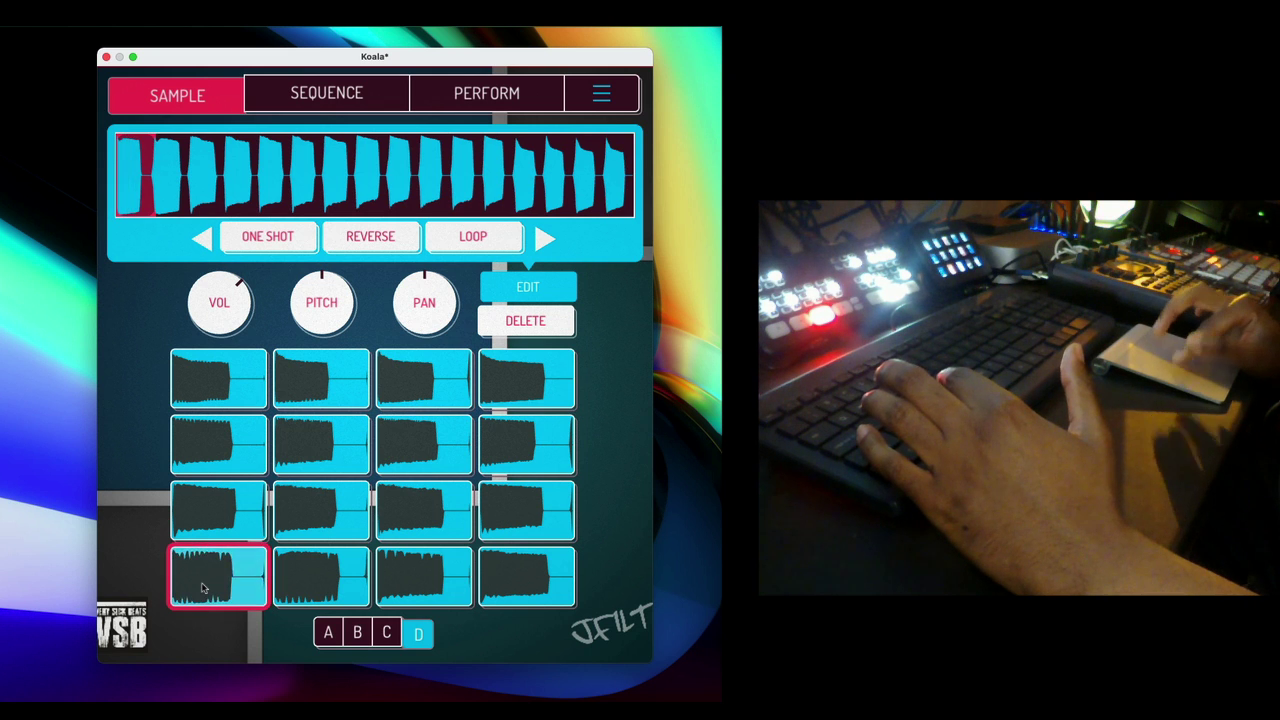
left_click(203, 588)
- Switch to bank C and audition the full unsliced tone recording on its first pad
left_click(386, 632)
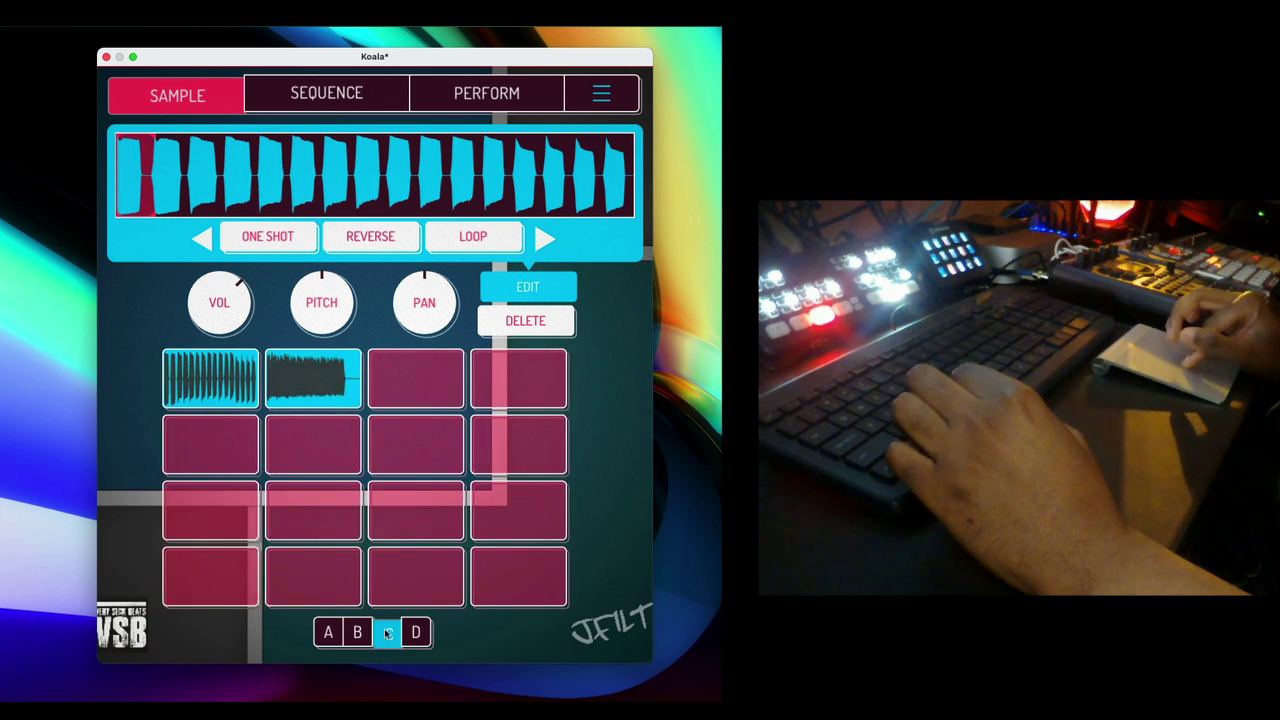
left_click(213, 385)
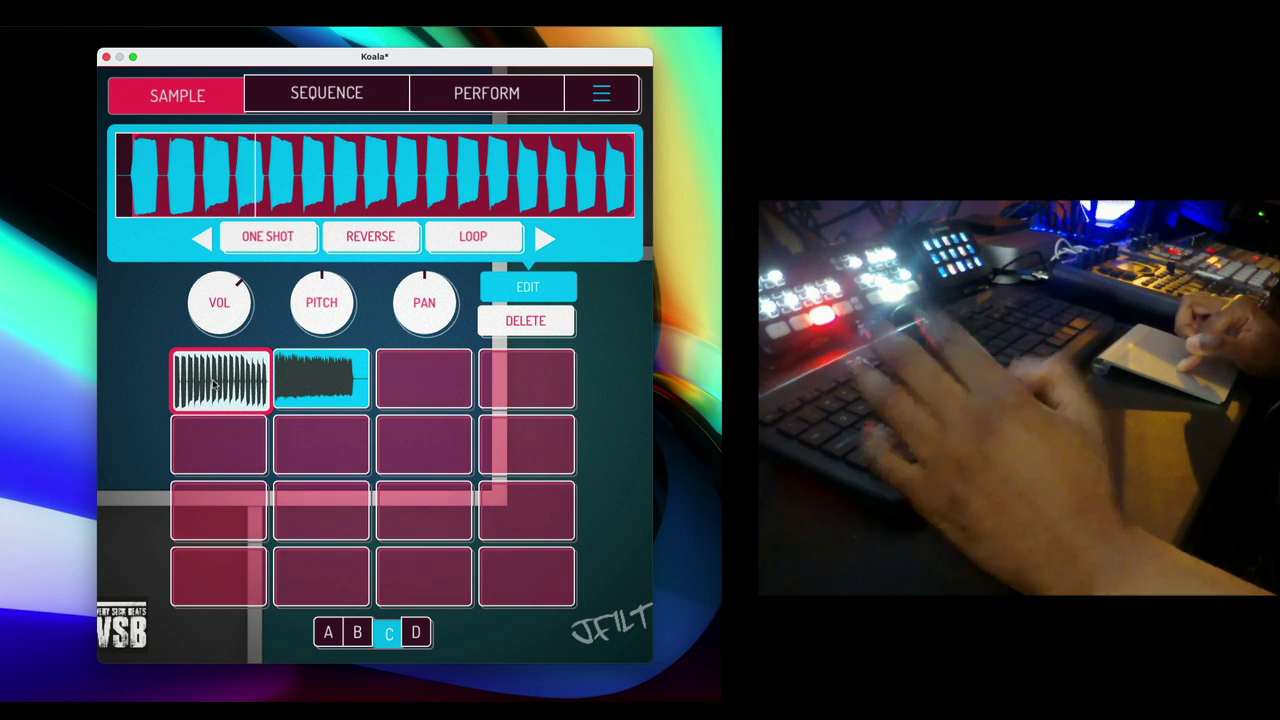
left_click(213, 385)
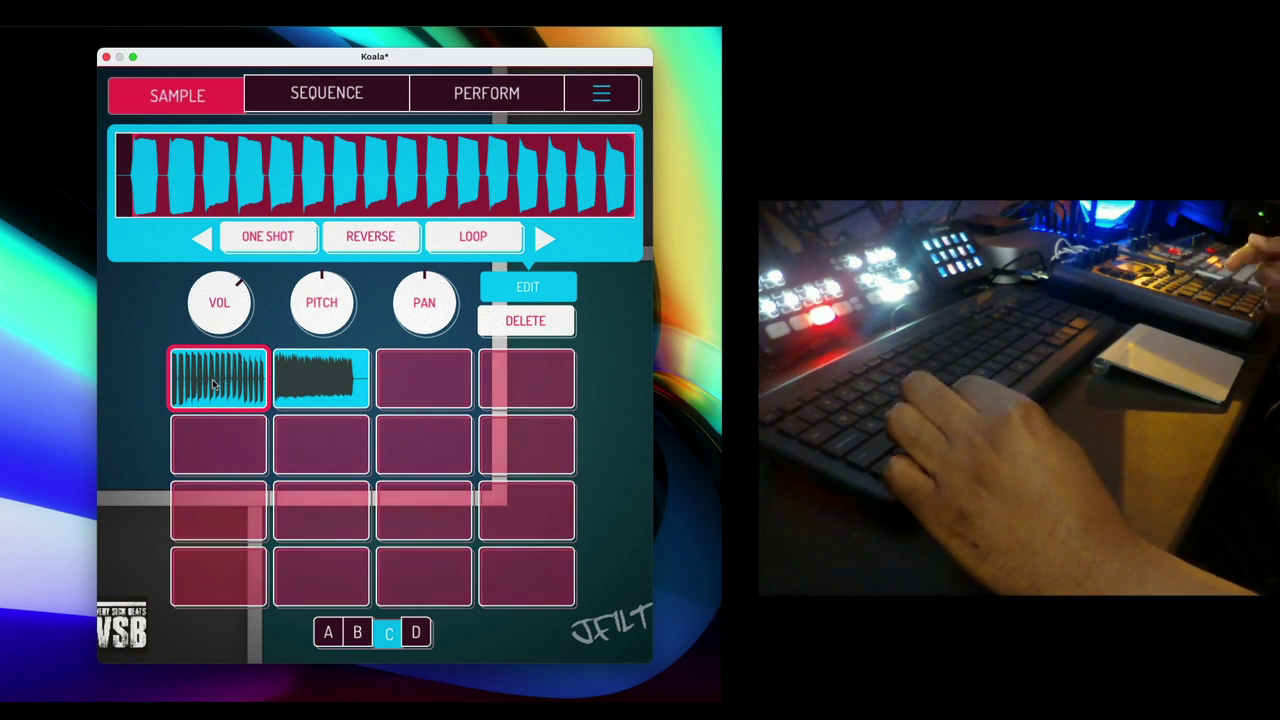
left_click(213, 385)
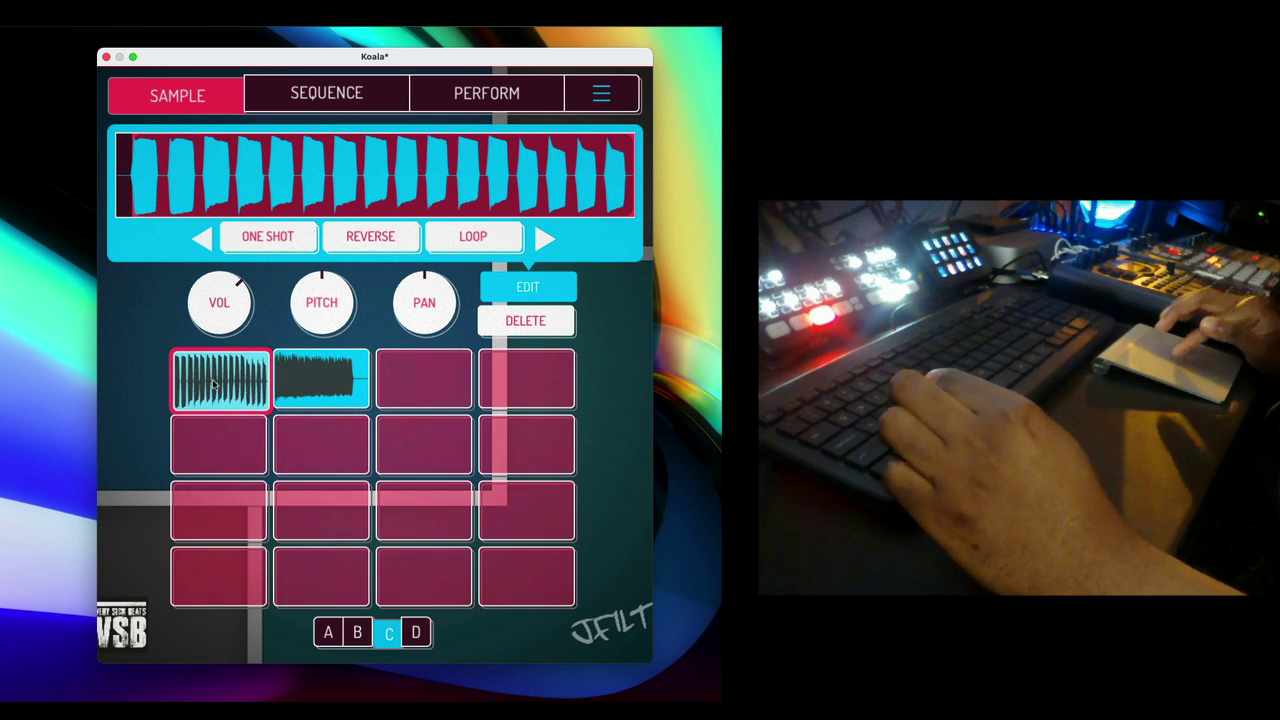
left_click(213, 385)
left_click(213, 385)
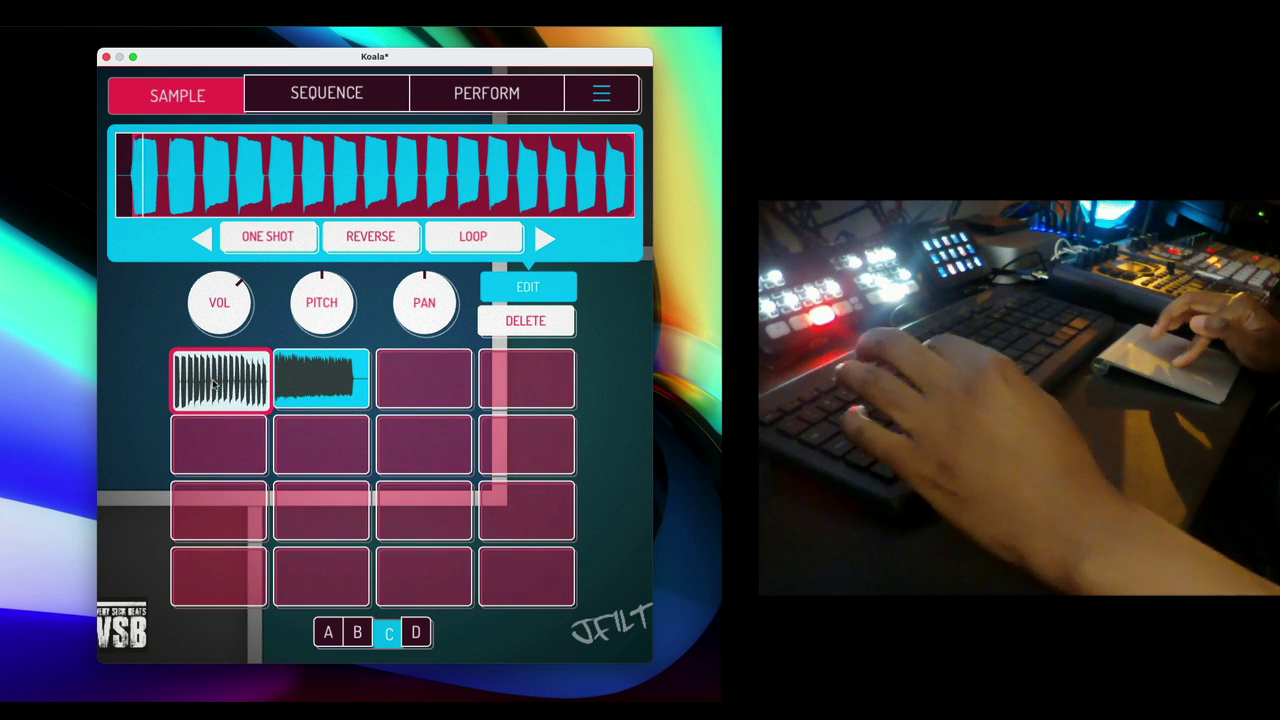
left_click(221, 382)
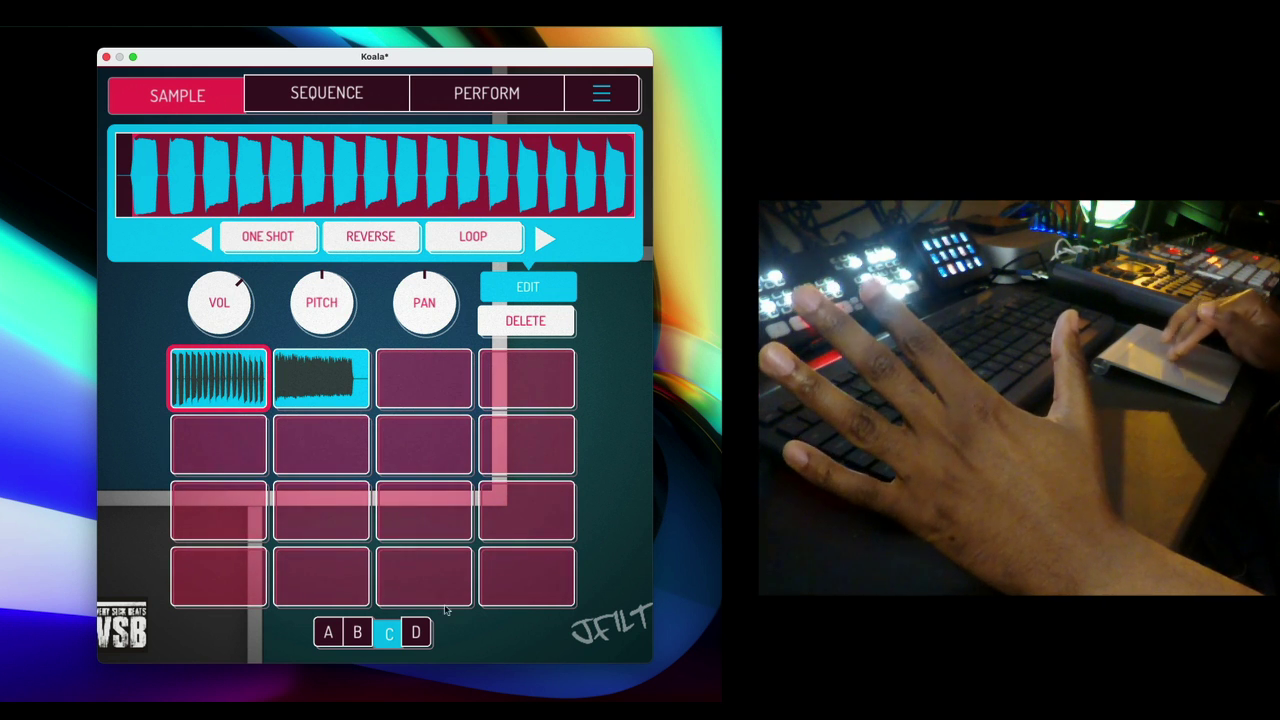
- Return to bank D and audition the first two tone slices in the lowest row
left_click(417, 632)
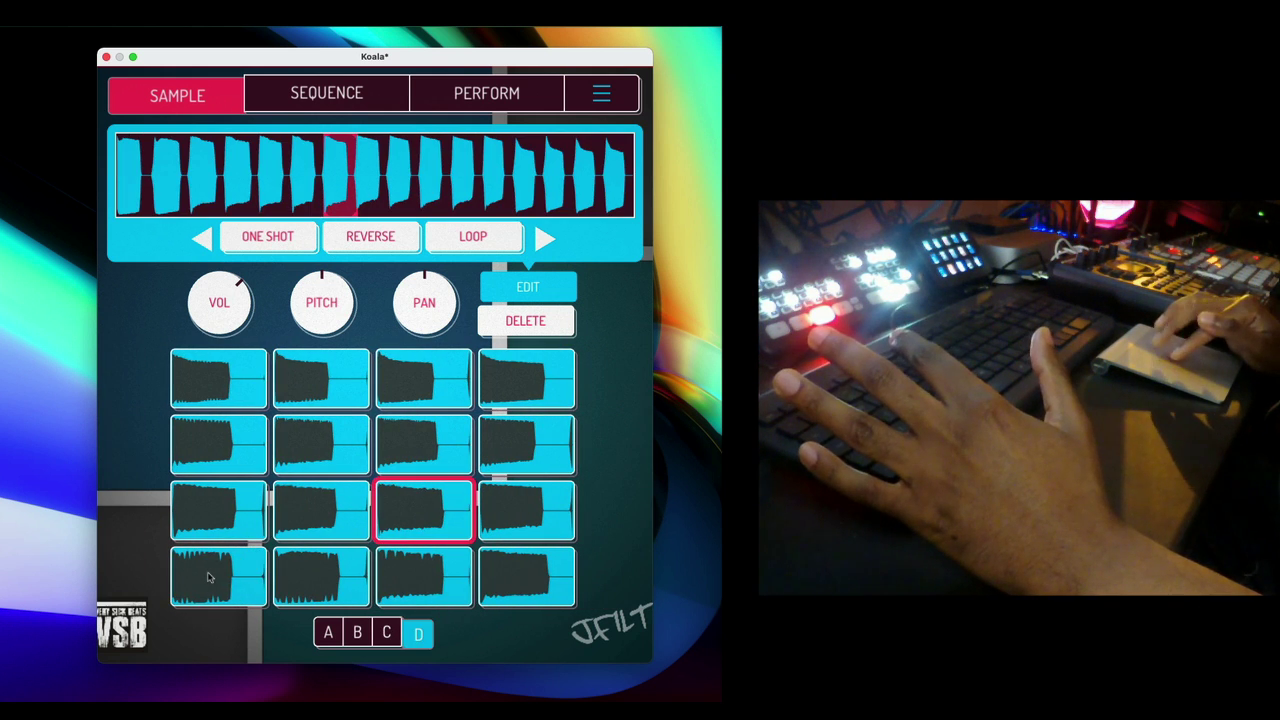
left_click(208, 577)
left_click(311, 577)
- Copy bank C's first tone recording to the pad below it and trim the copy's start to the second tone
left_click(387, 632)
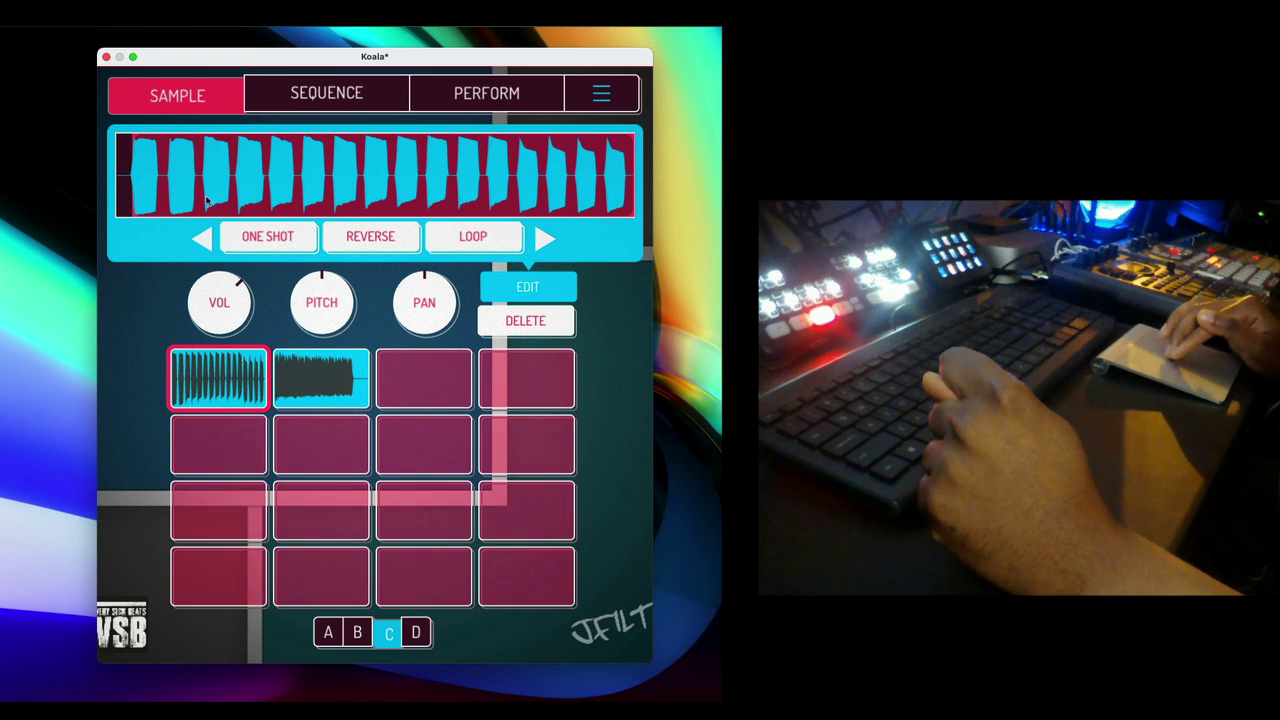
left_click_drag(218, 373, 215, 437)
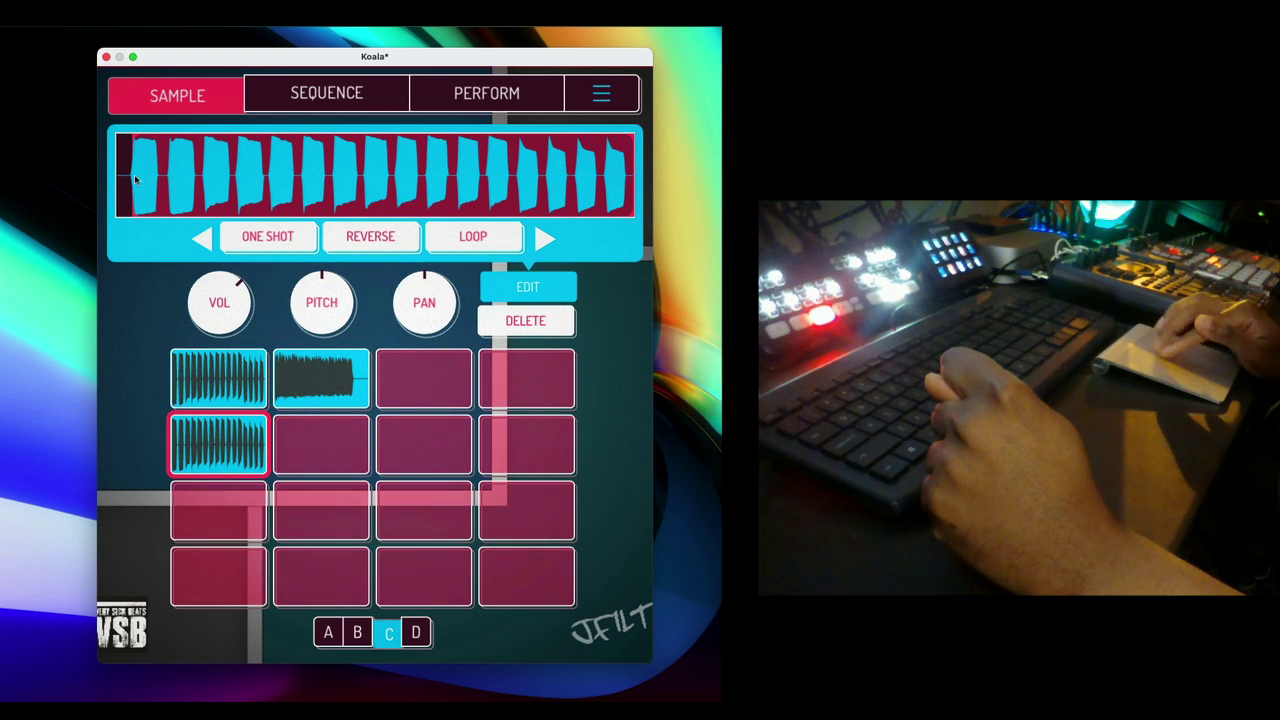
left_click_drag(131, 178, 164, 179)
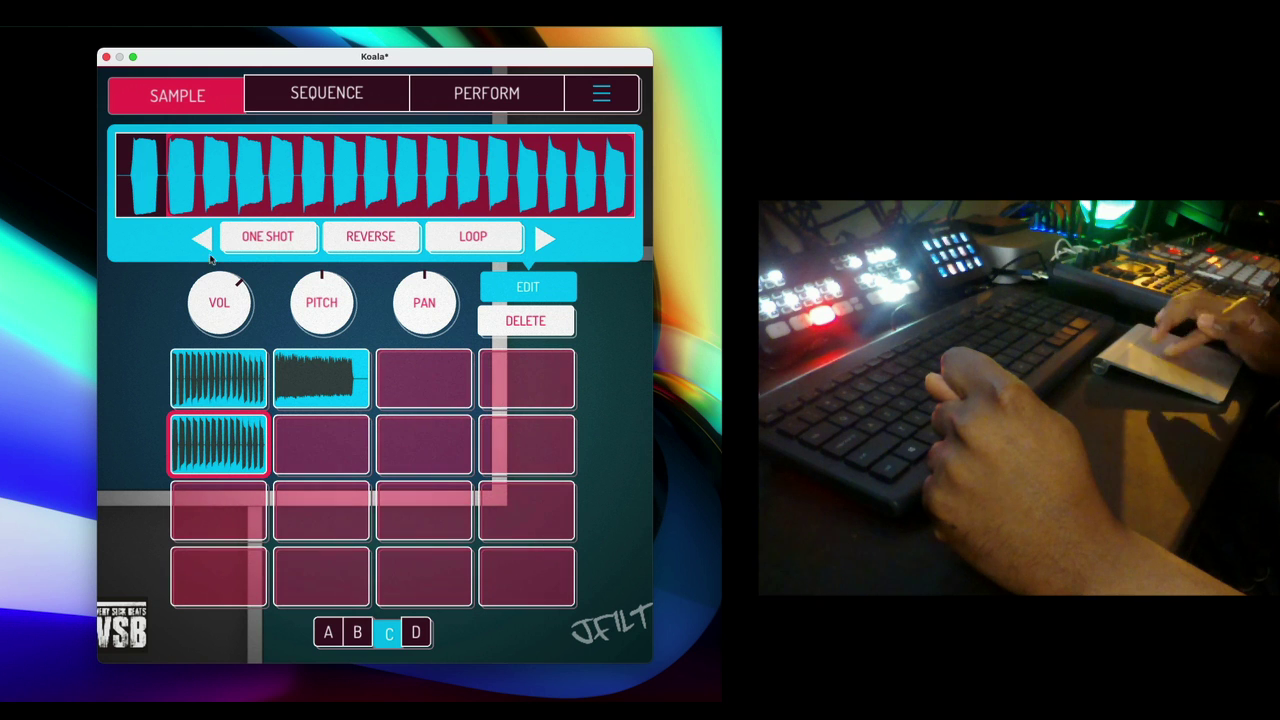
- Move bank C's second sample to the third pad and copy the trimmed tone recording onto the second pad
left_click(218, 380)
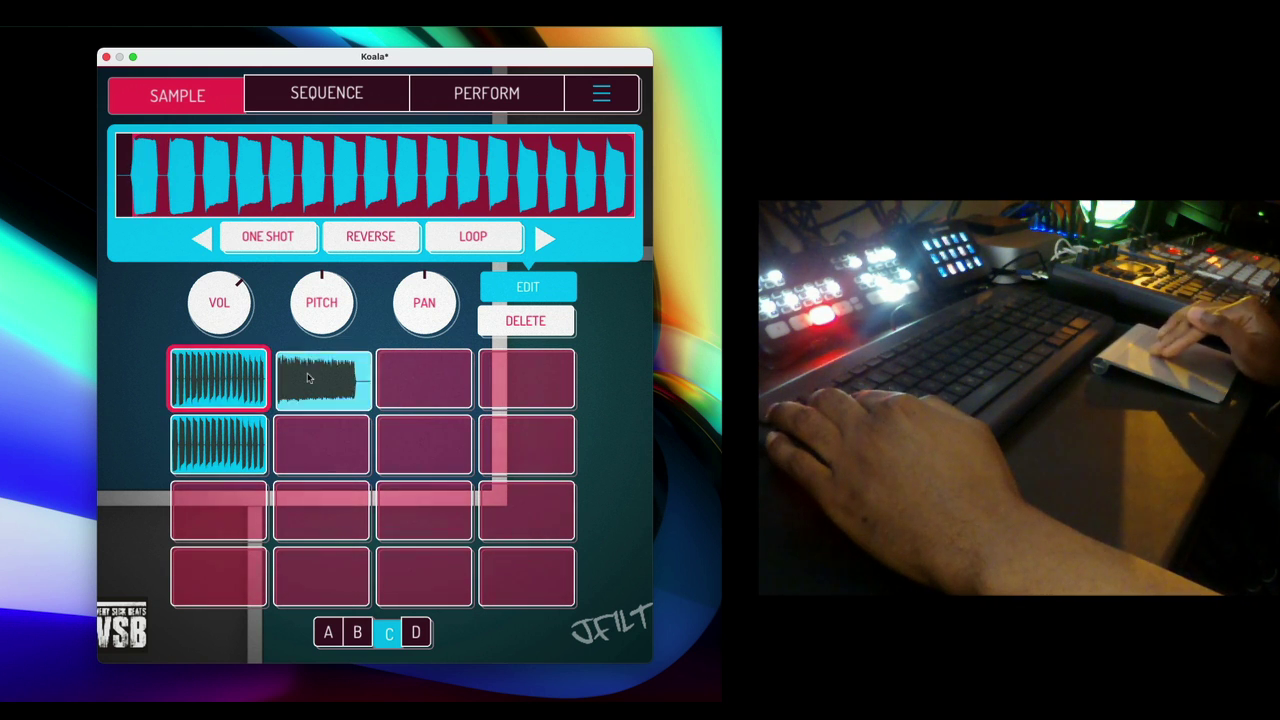
left_click_drag(306, 378, 330, 298)
left_click_drag(230, 447, 298, 387)
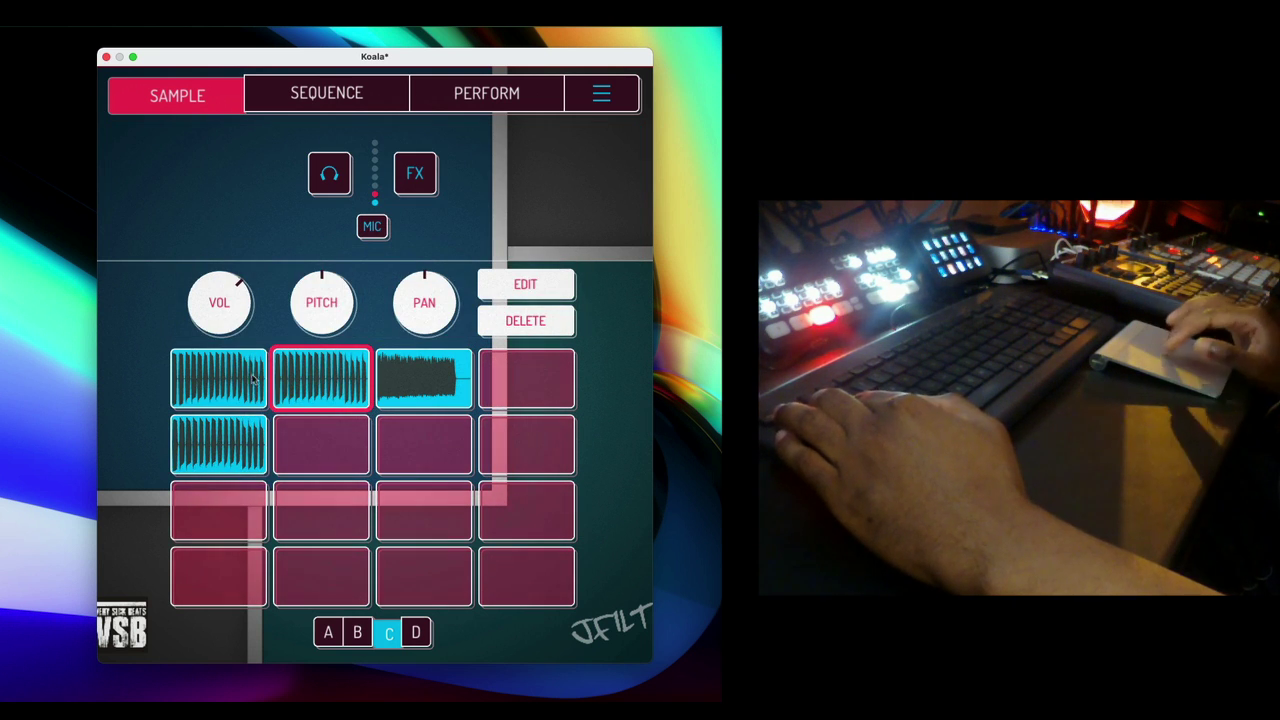
- Audition bank C's first two pads, and trim the second pad's start point slightly further into the second tone
key("1")
key("2")
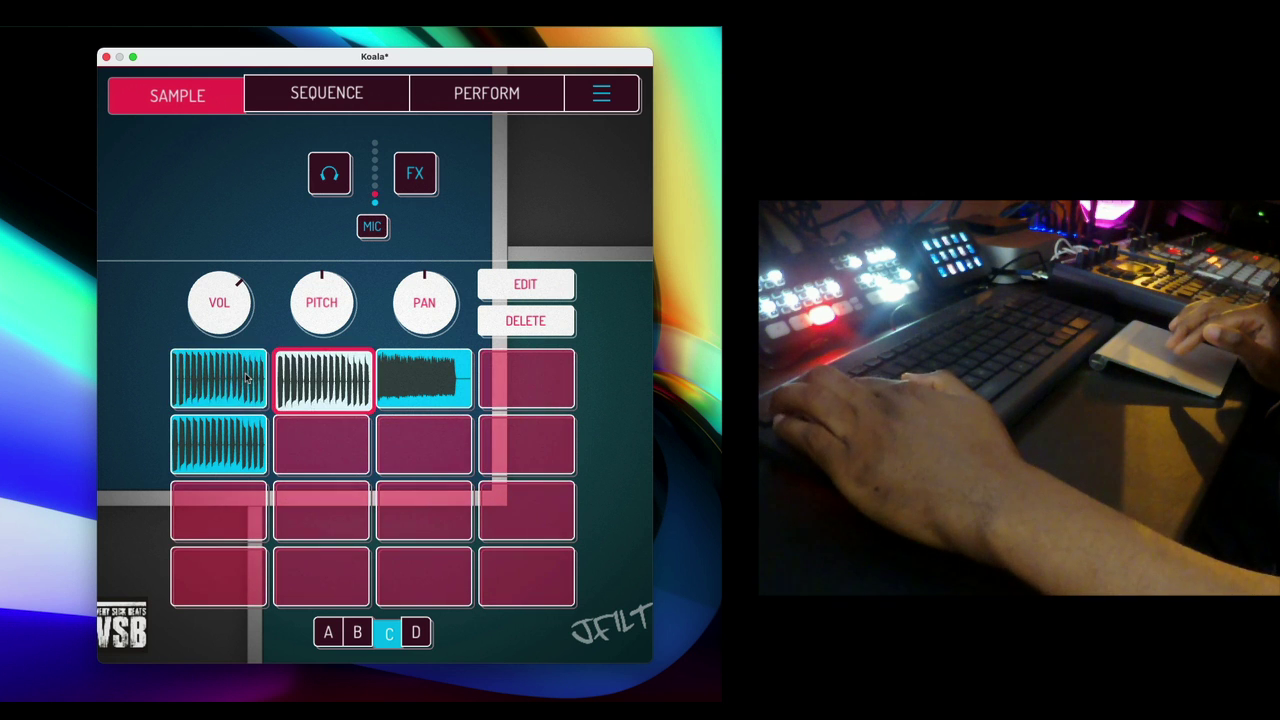
key("1")
key("2")
left_click(533, 285)
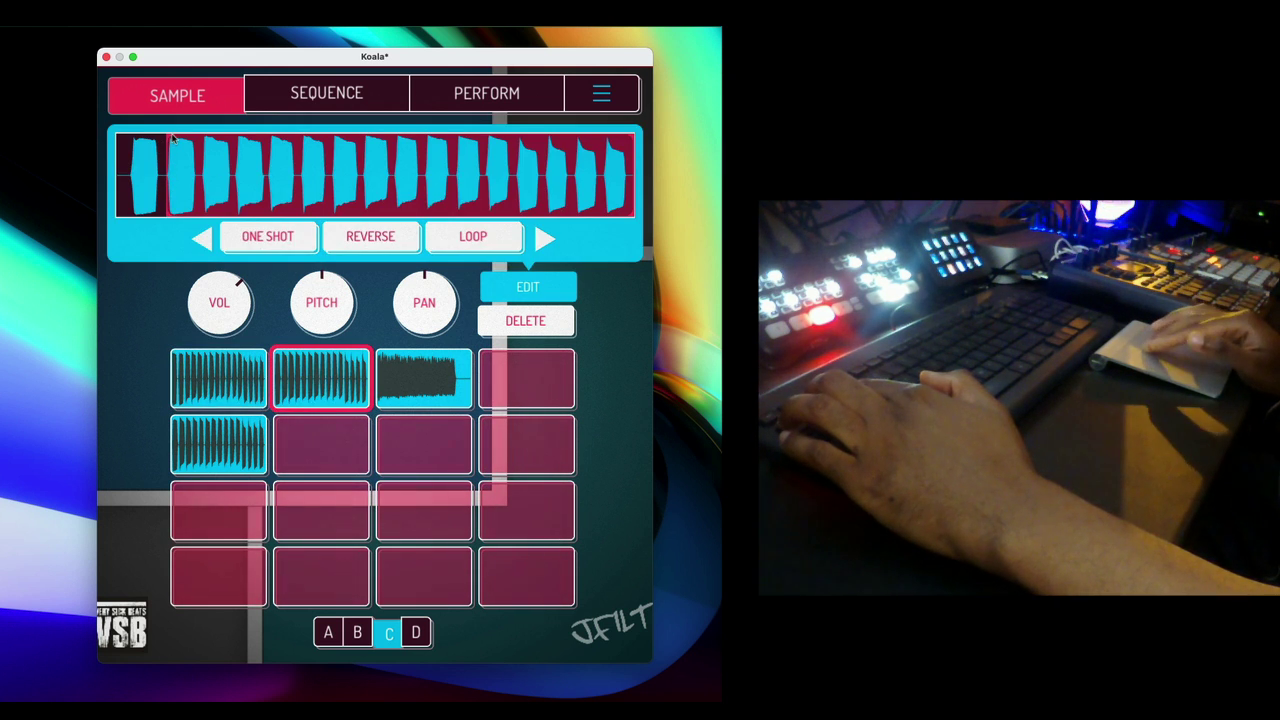
left_click_drag(168, 140, 174, 140)
- Alternate between bank C's first and second pads to compare their two starting tones
key("1")
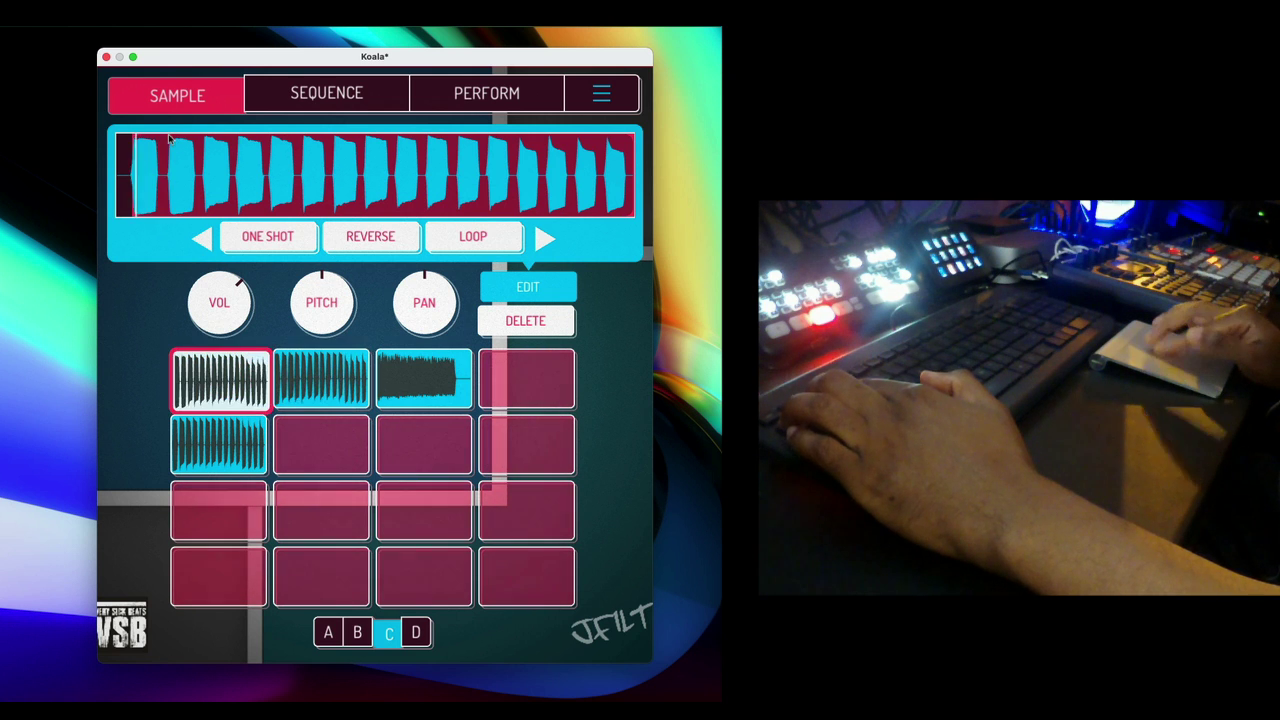
key("2")
key("1")
key("2")
key("1")
key("2")
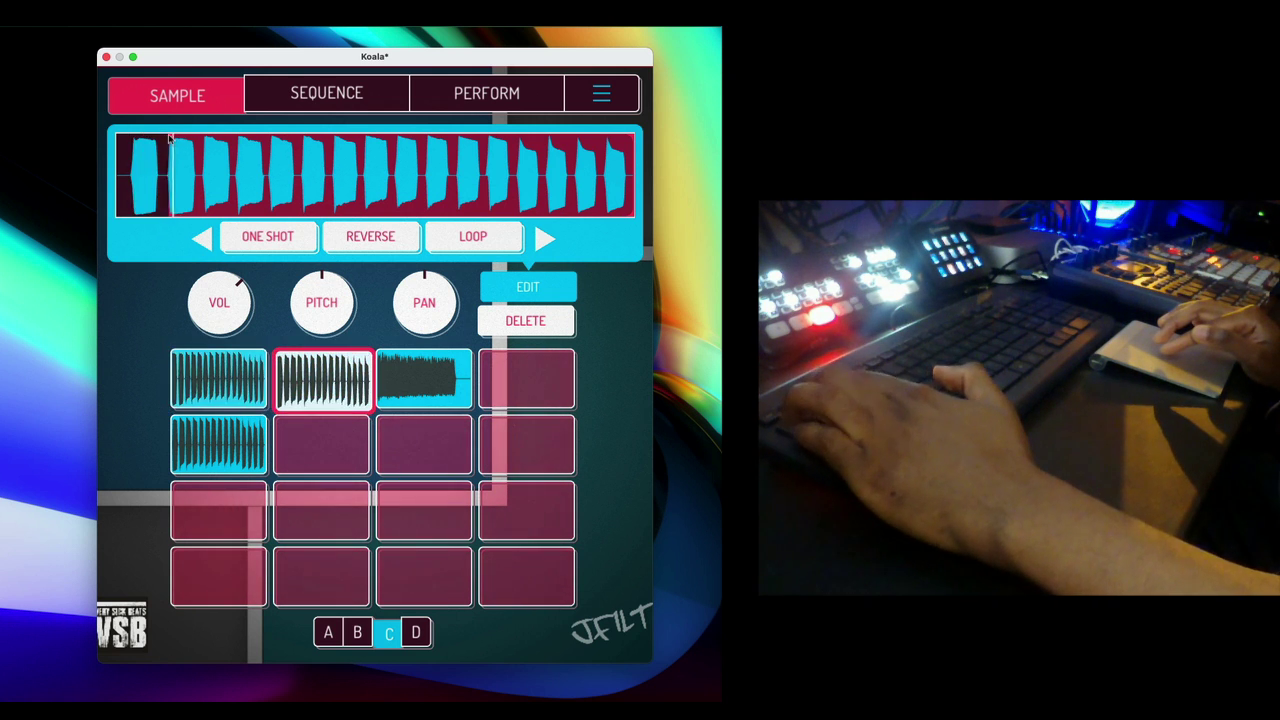
key("1")
key("2")
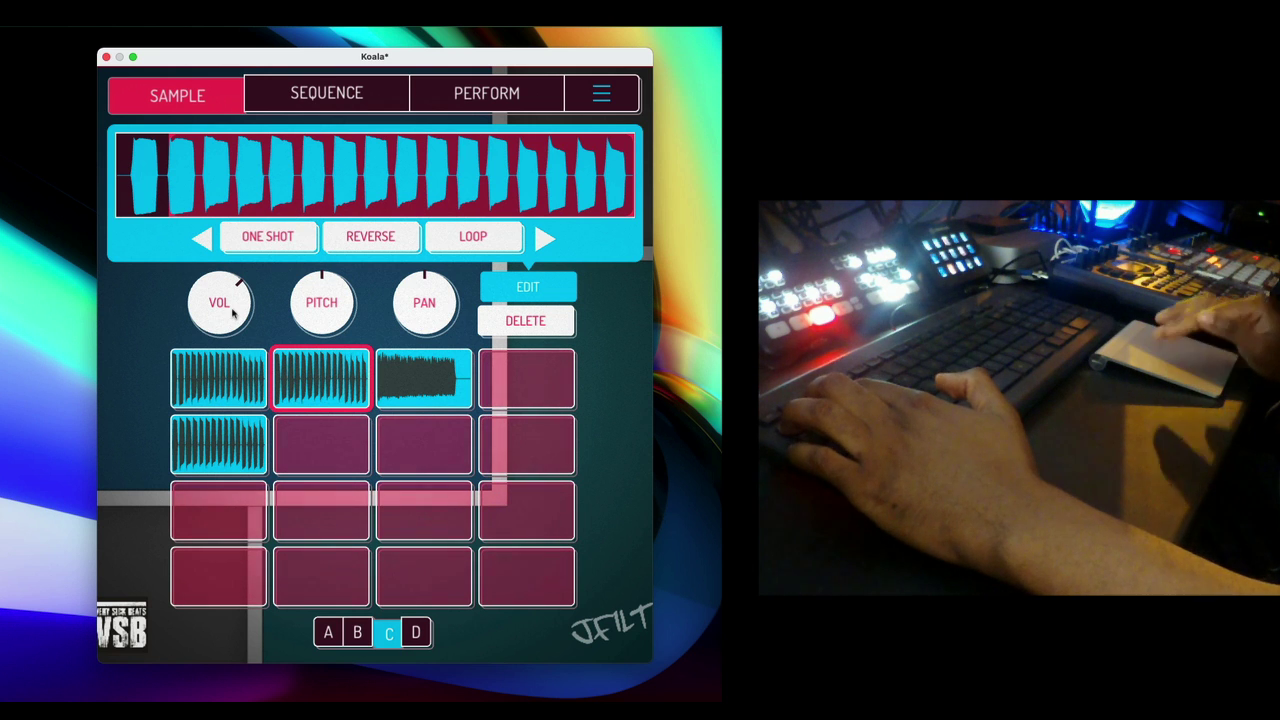
- Open Auto-Chop for bank C's second pad and lower the number of transient chops
left_click(203, 240)
left_click(484, 236)
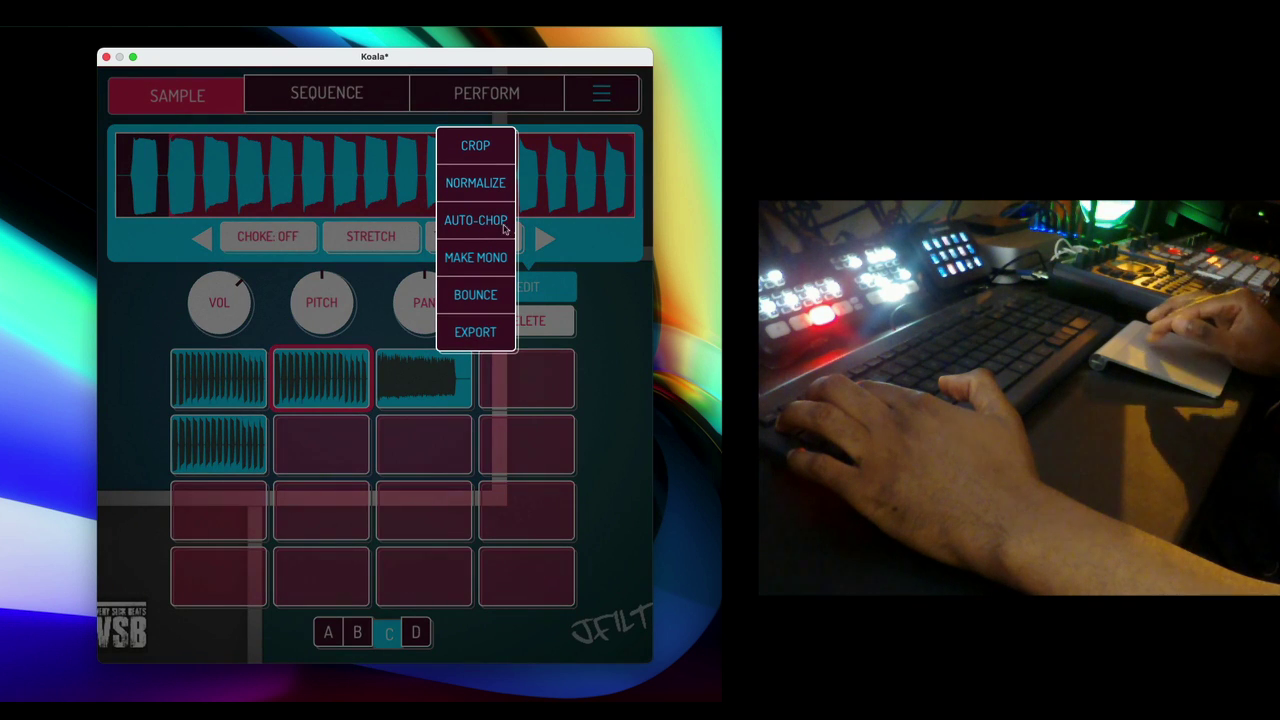
left_click(484, 220)
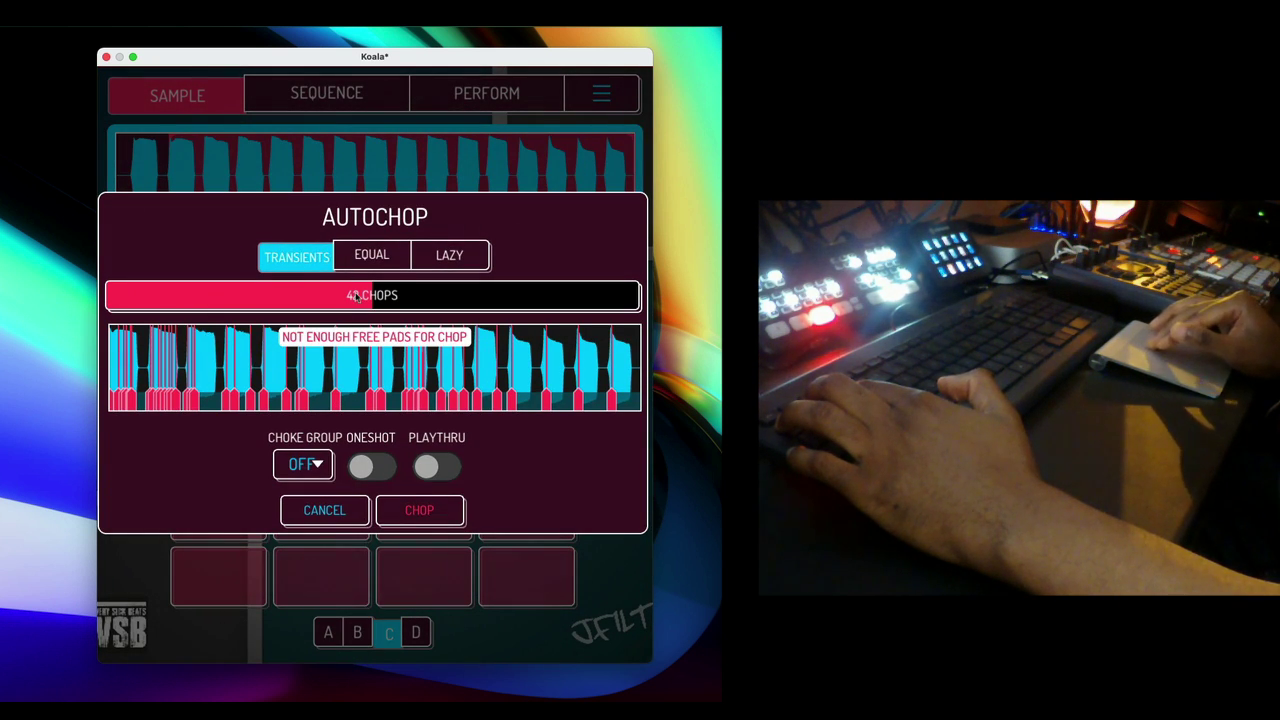
left_click_drag(356, 297, 206, 301)
- Try Lazy chopping by placing six markers between the tones during playback, and cancel the Autochop
left_click(452, 252)
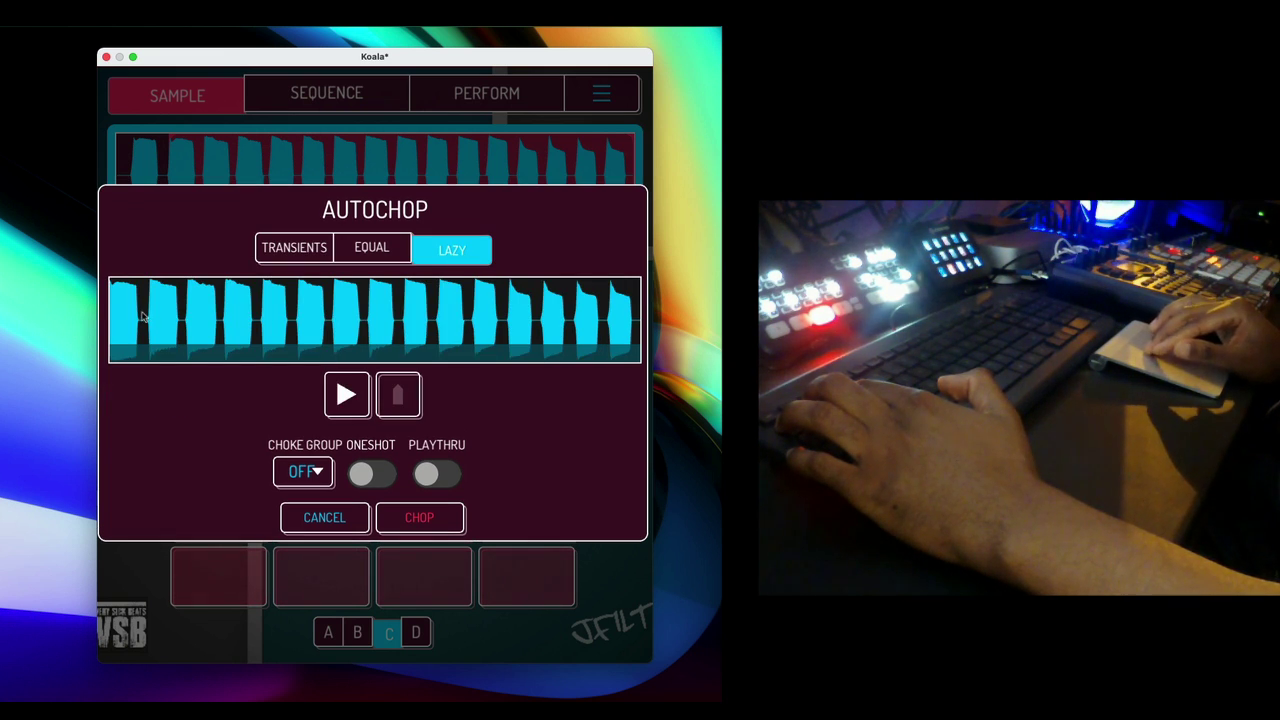
left_click(348, 396)
left_click(398, 398)
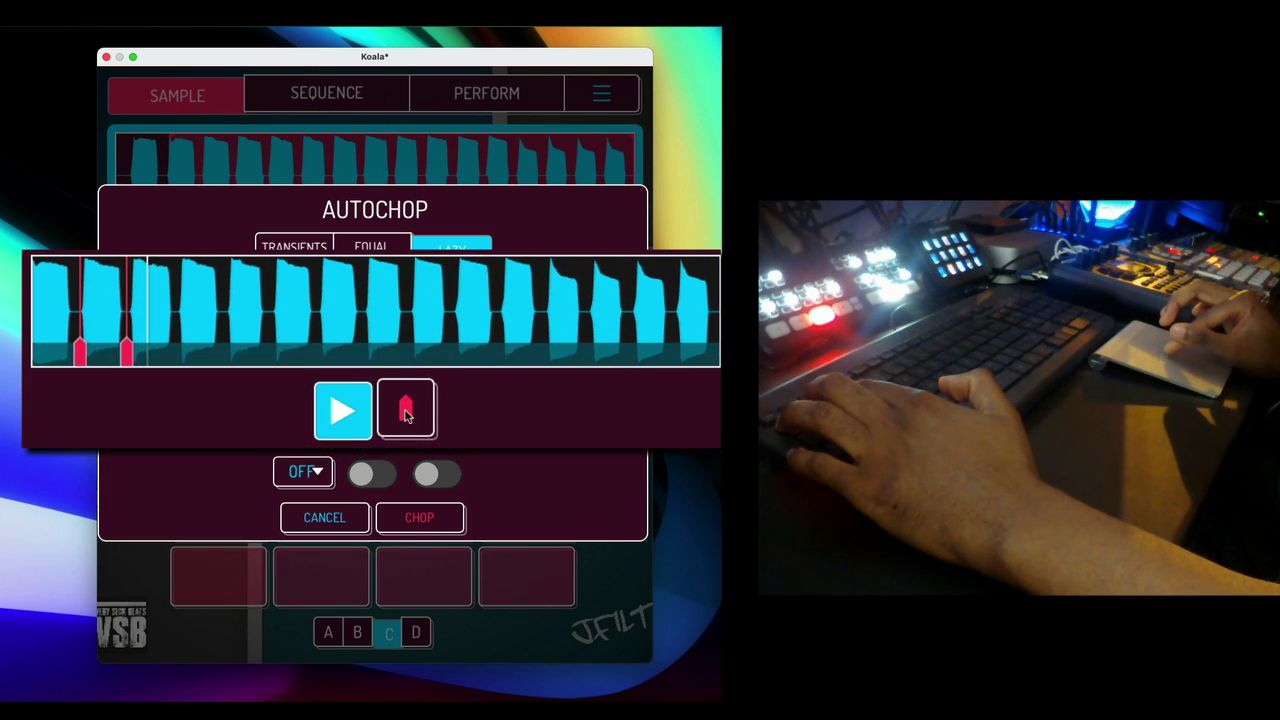
left_click(406, 414)
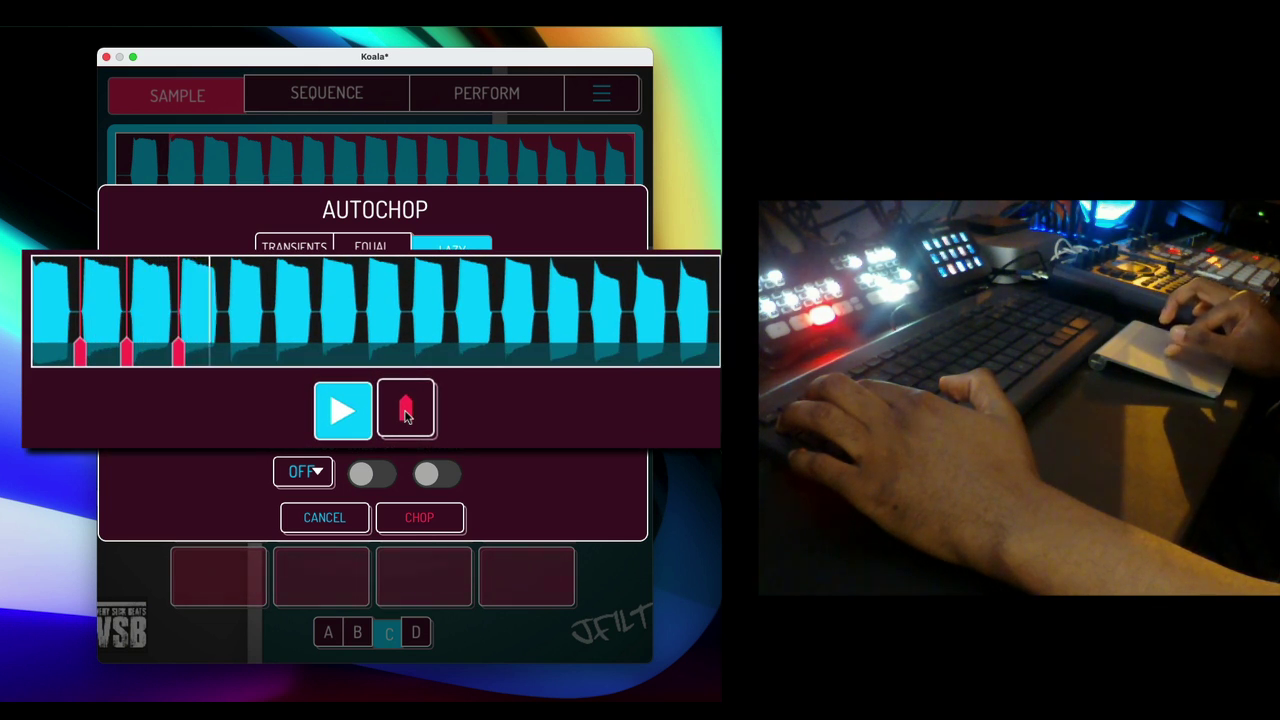
left_click(406, 414)
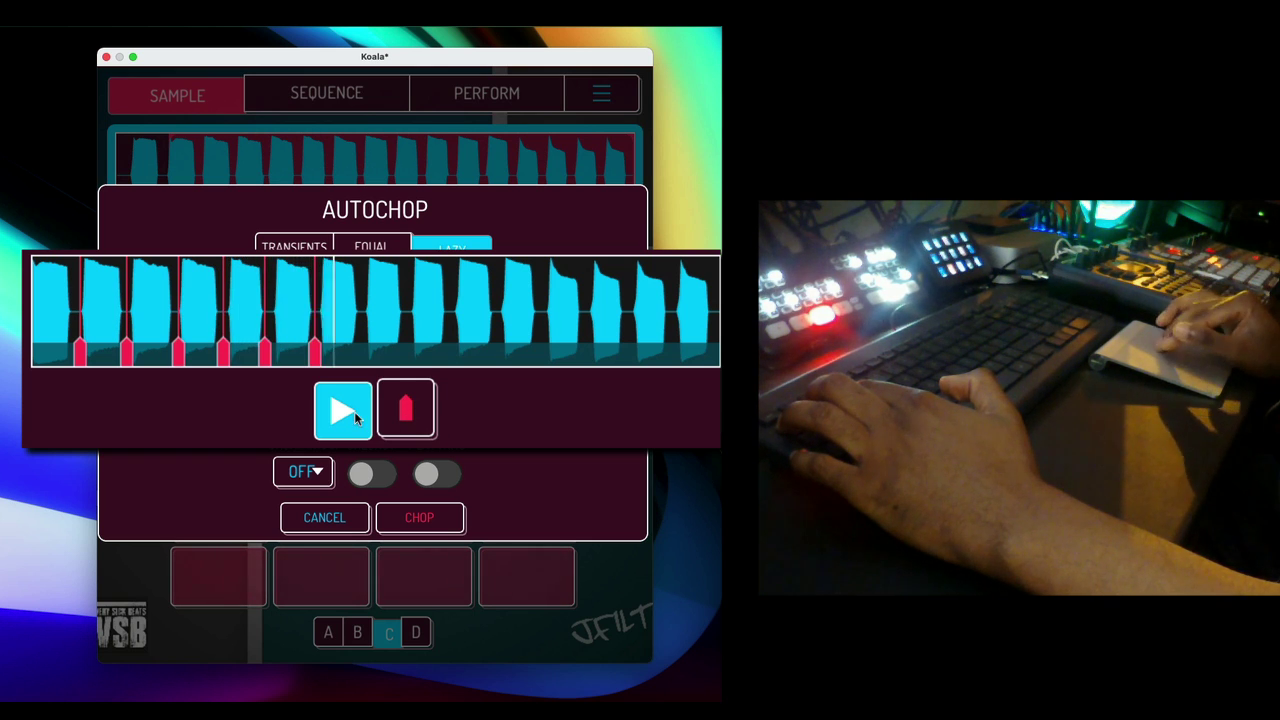
left_click(354, 411)
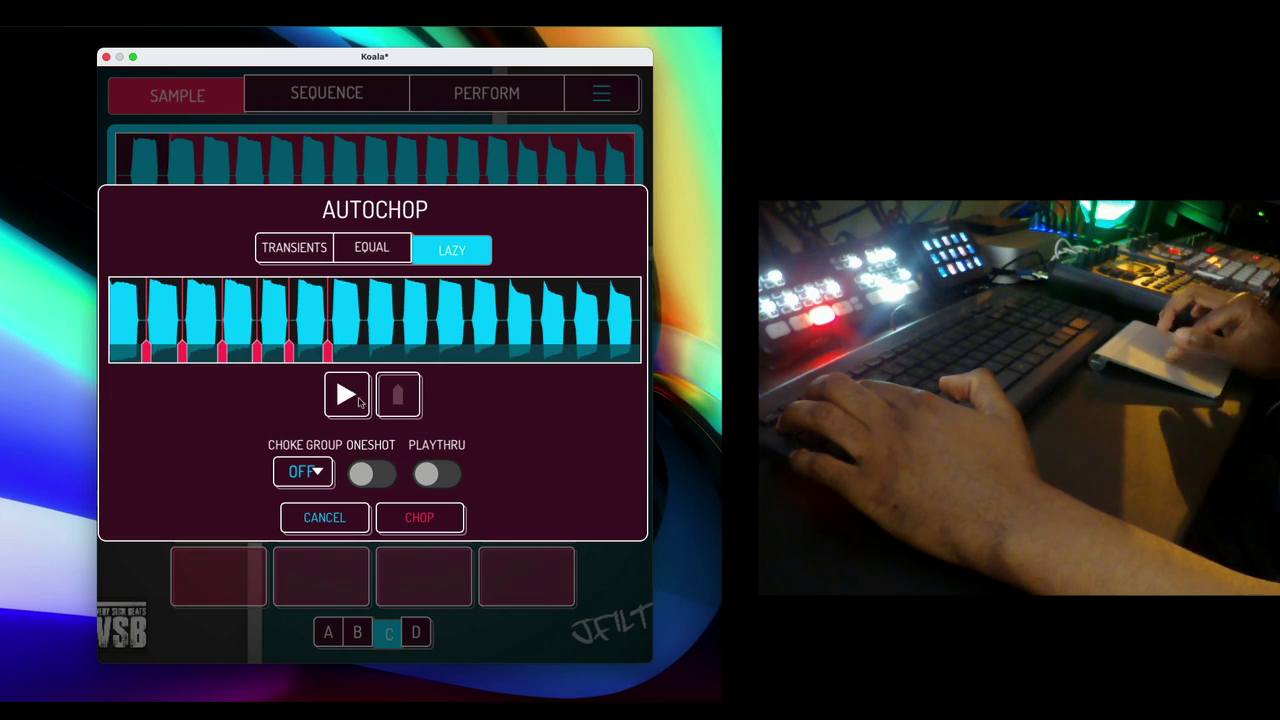
left_click(320, 518)
- Start and stop the fourth sequence several times to preview its drums and loop together
left_click(295, 95)
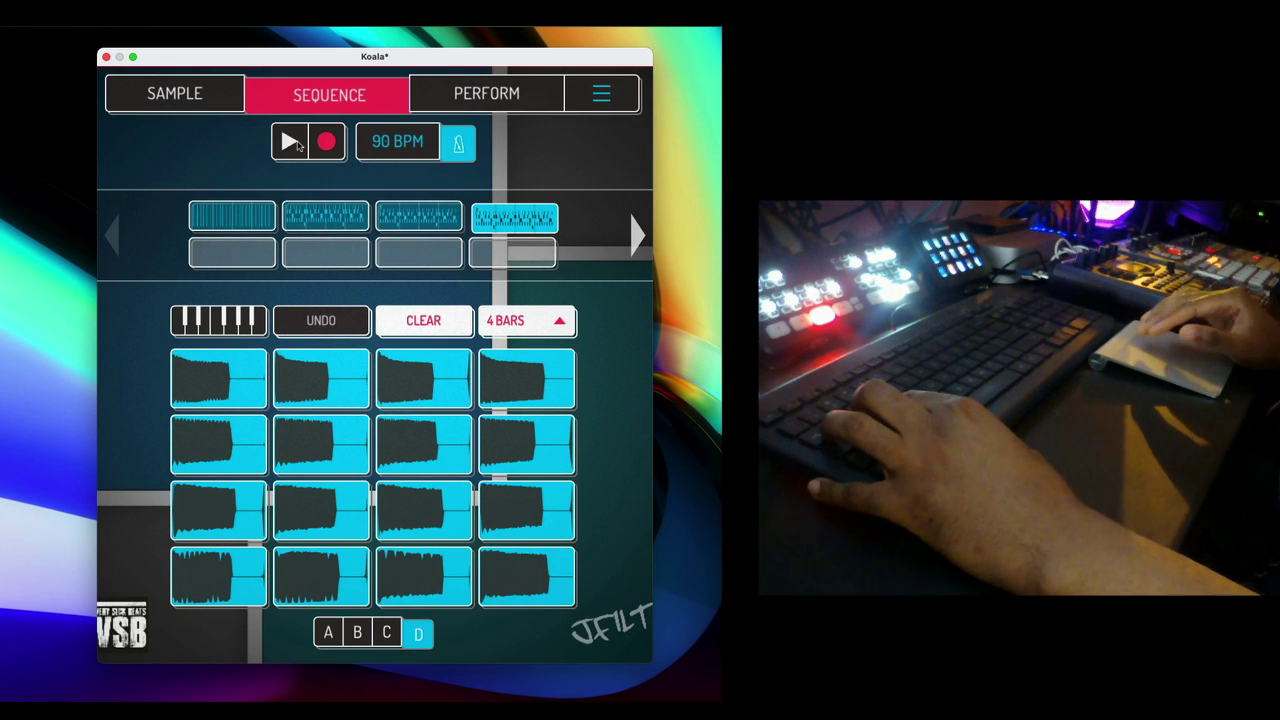
left_click(290, 143)
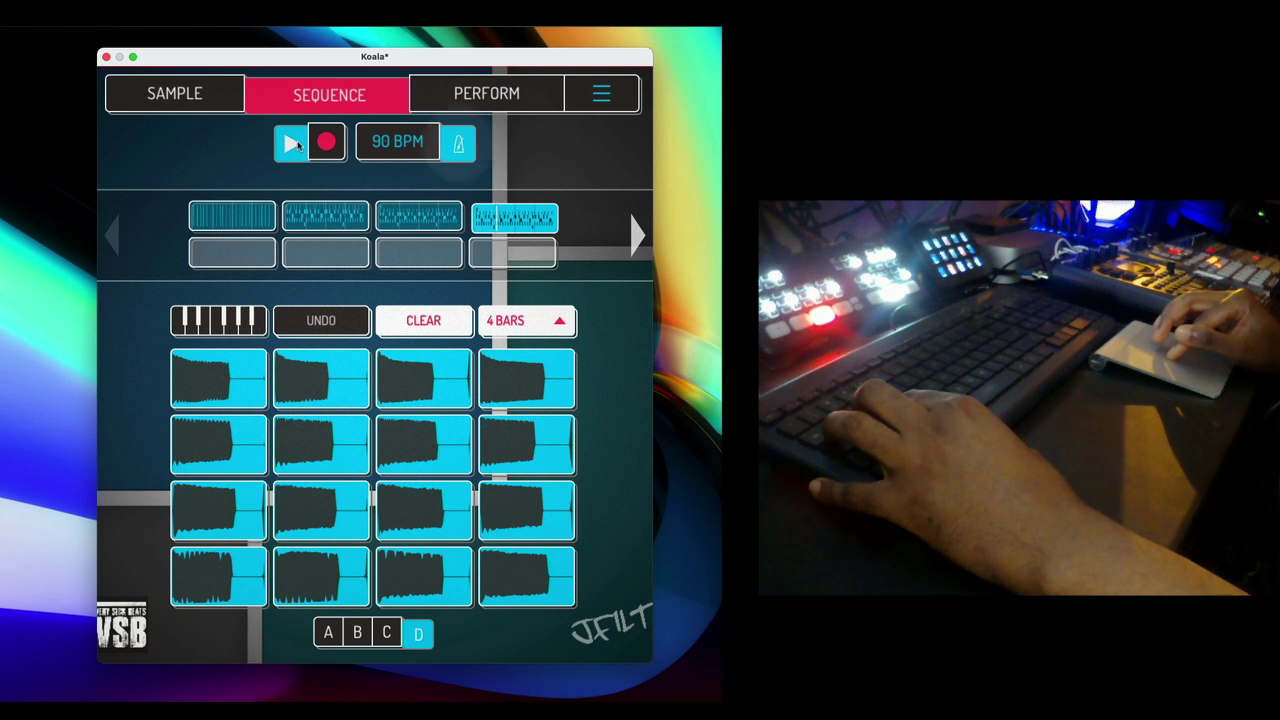
left_click(297, 145)
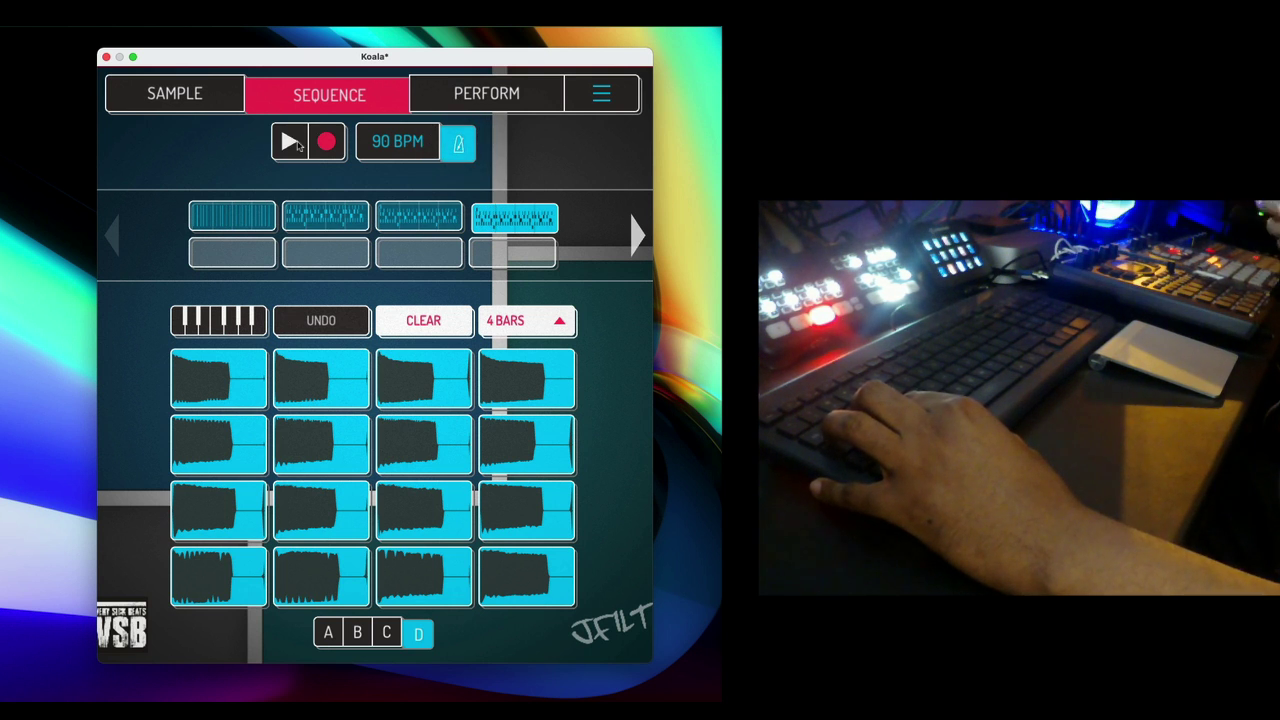
left_click(297, 145)
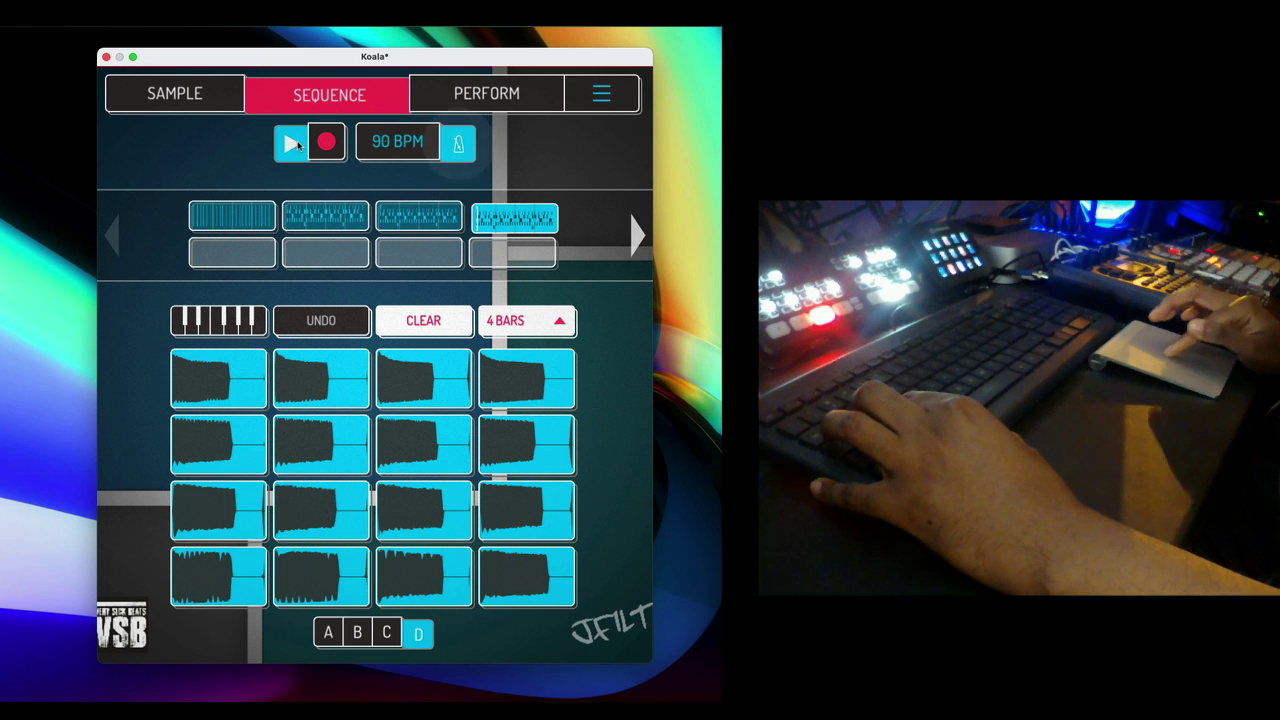
left_click(297, 145)
left_click(297, 145)
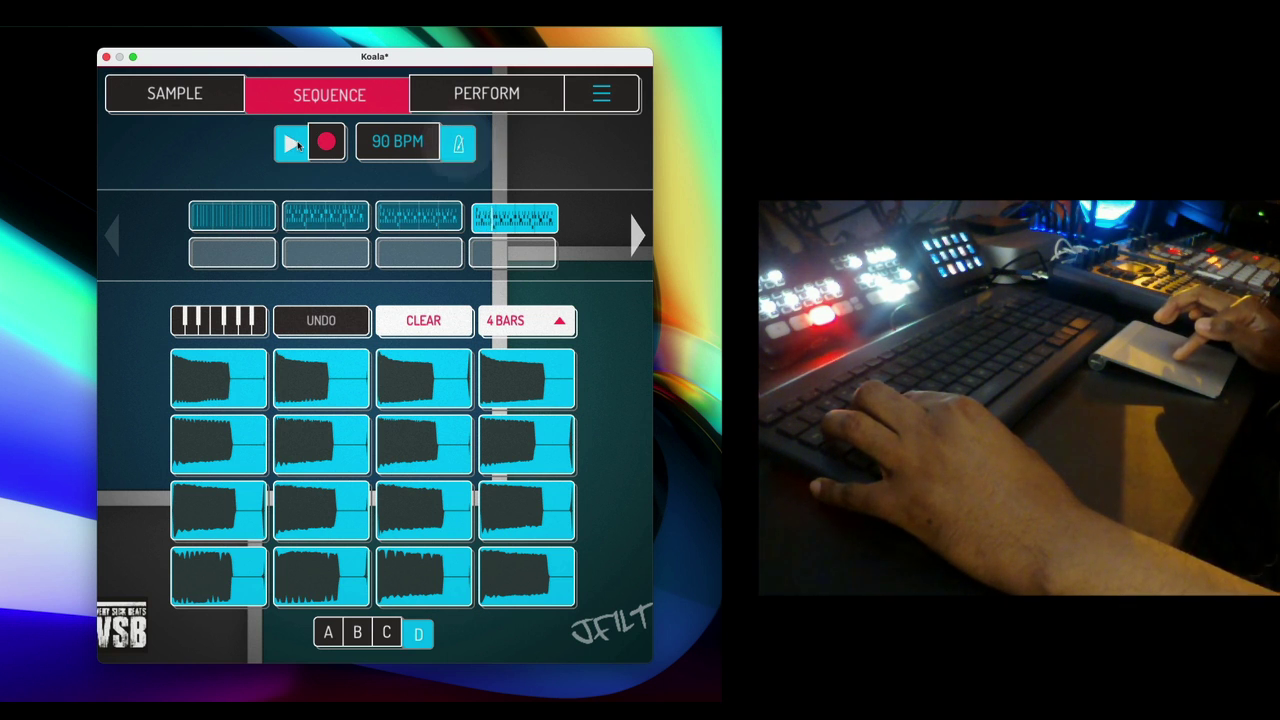
left_click(297, 145)
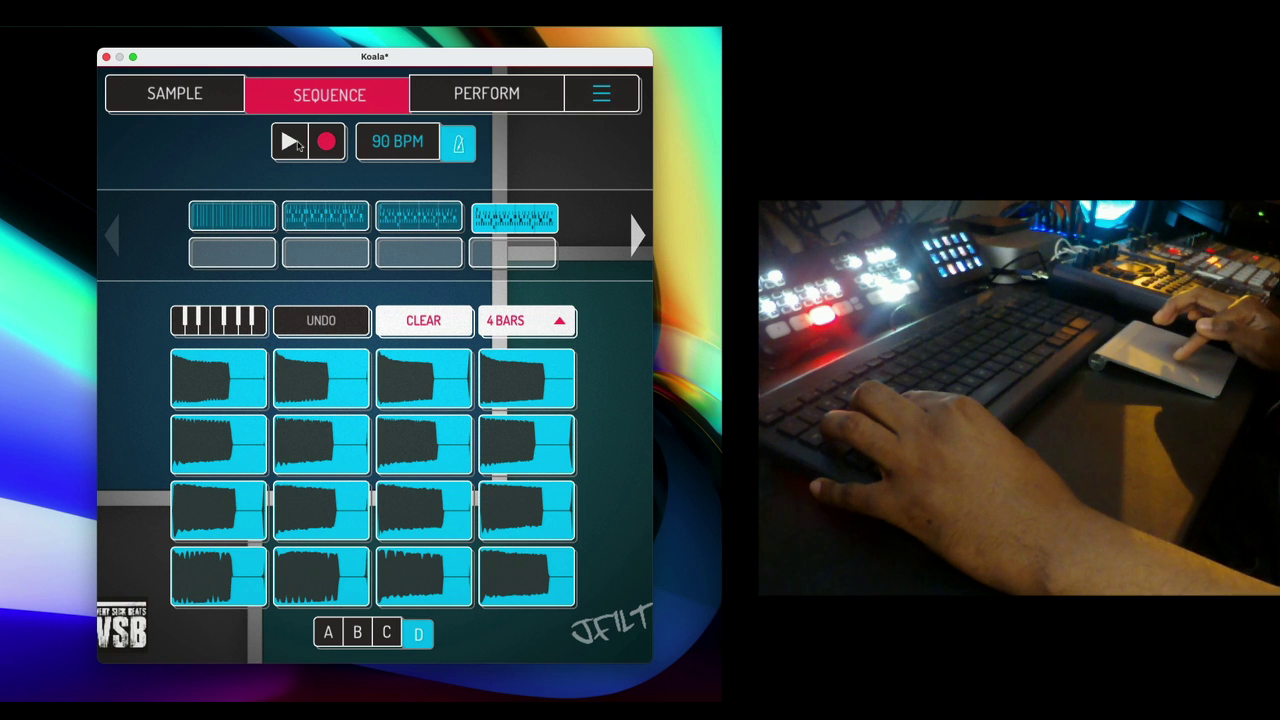
left_click(297, 145)
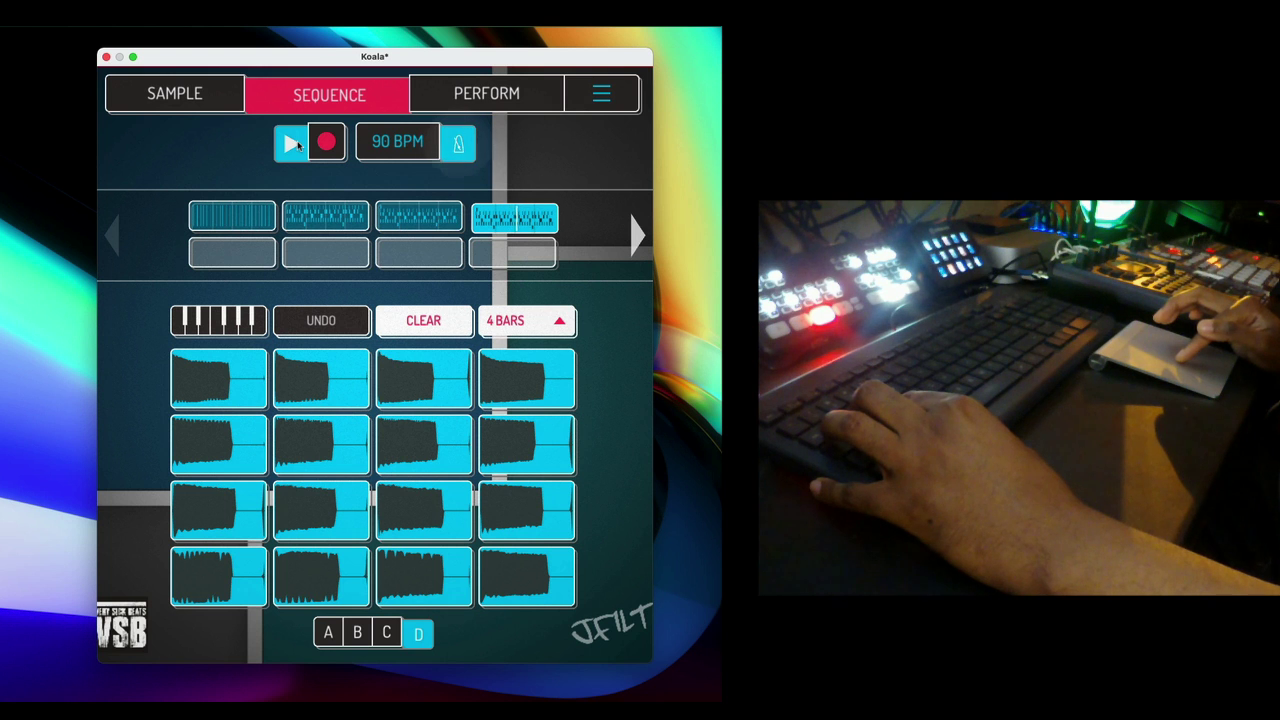
left_click(297, 145)
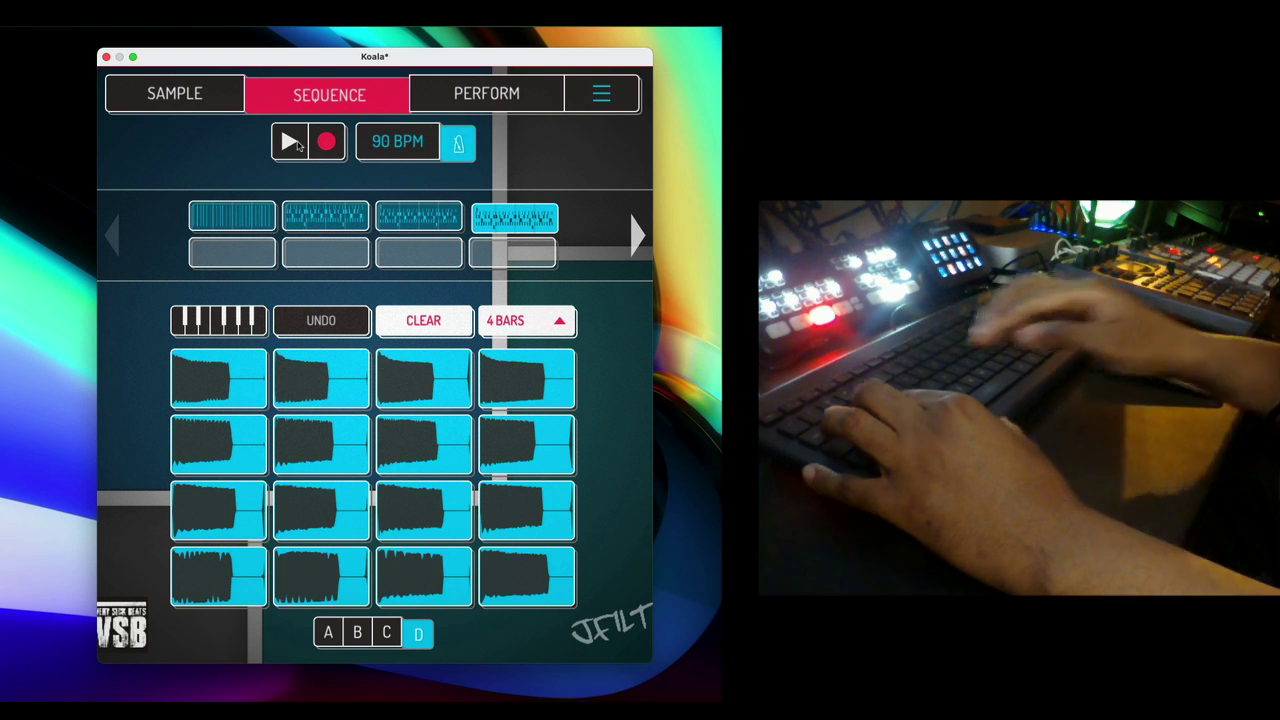
- Play the first three slices in bank D's top row, repeating the second one to hear its tone
key("1")
key("2")
key("3")
key("2")
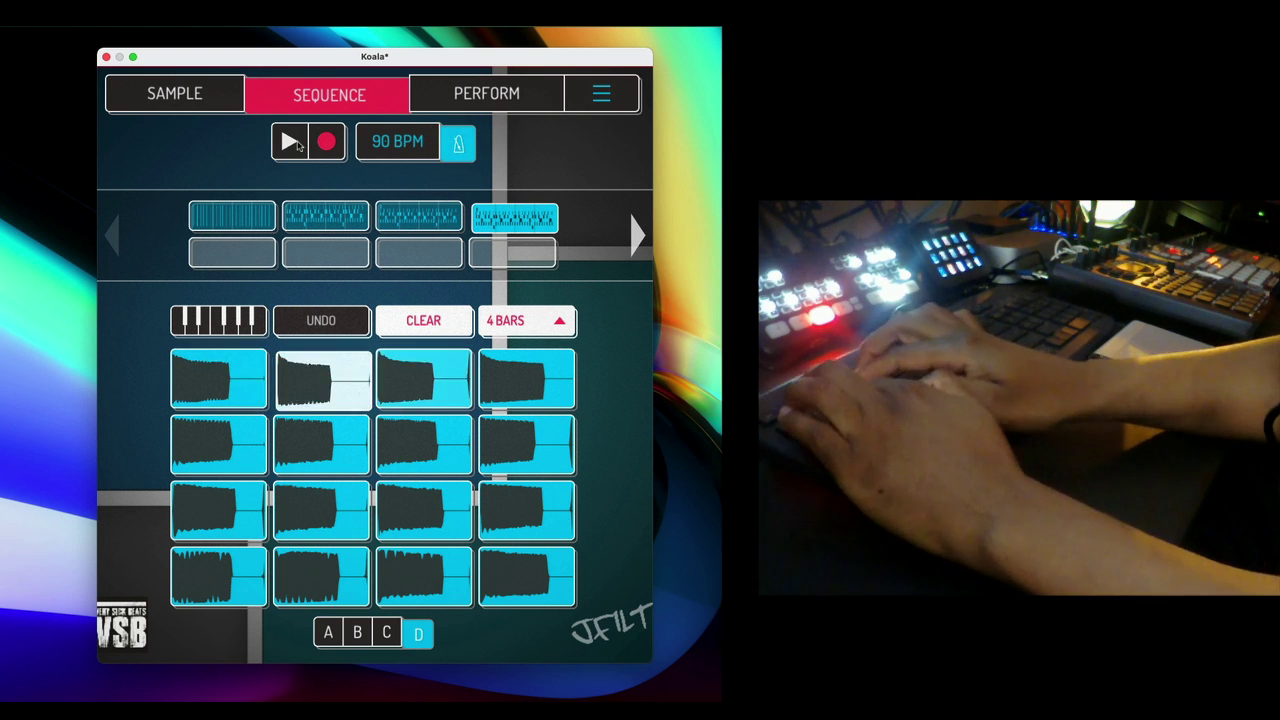
key("2")
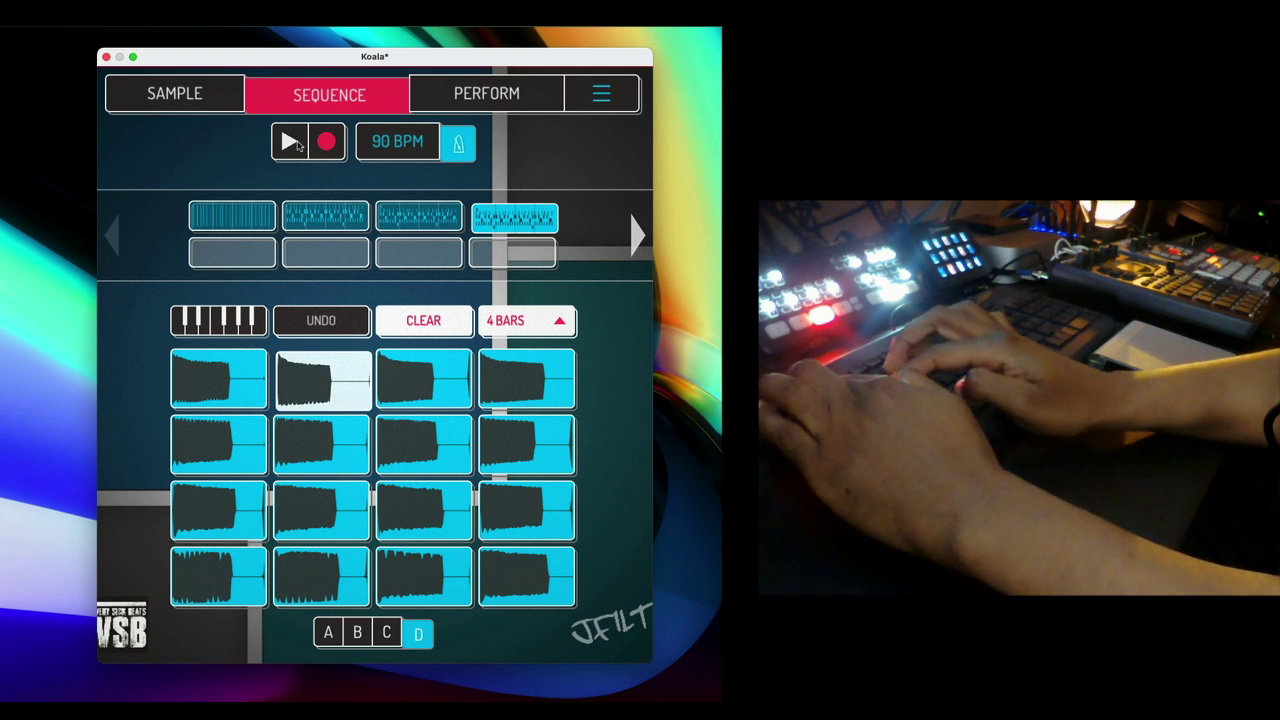
key("2")
key("2")
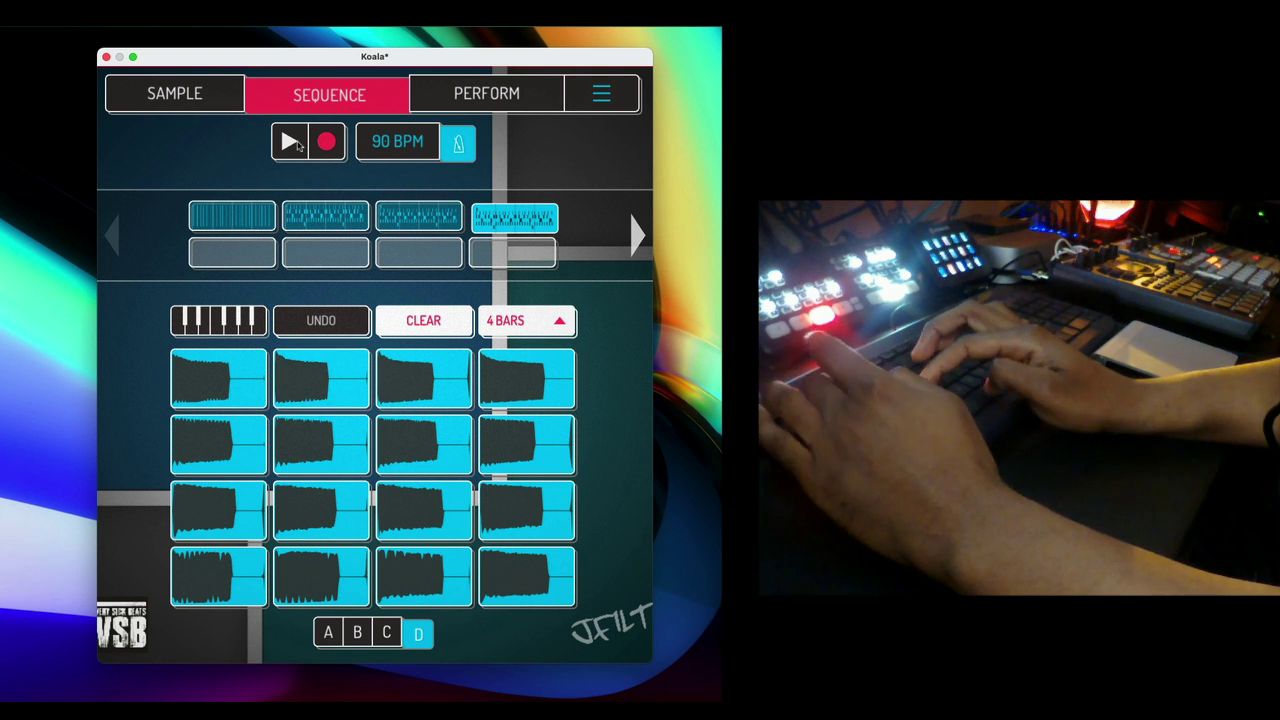
- Play the second slice in bank D's bottom row repeatedly to hear it as the root note
key("x")
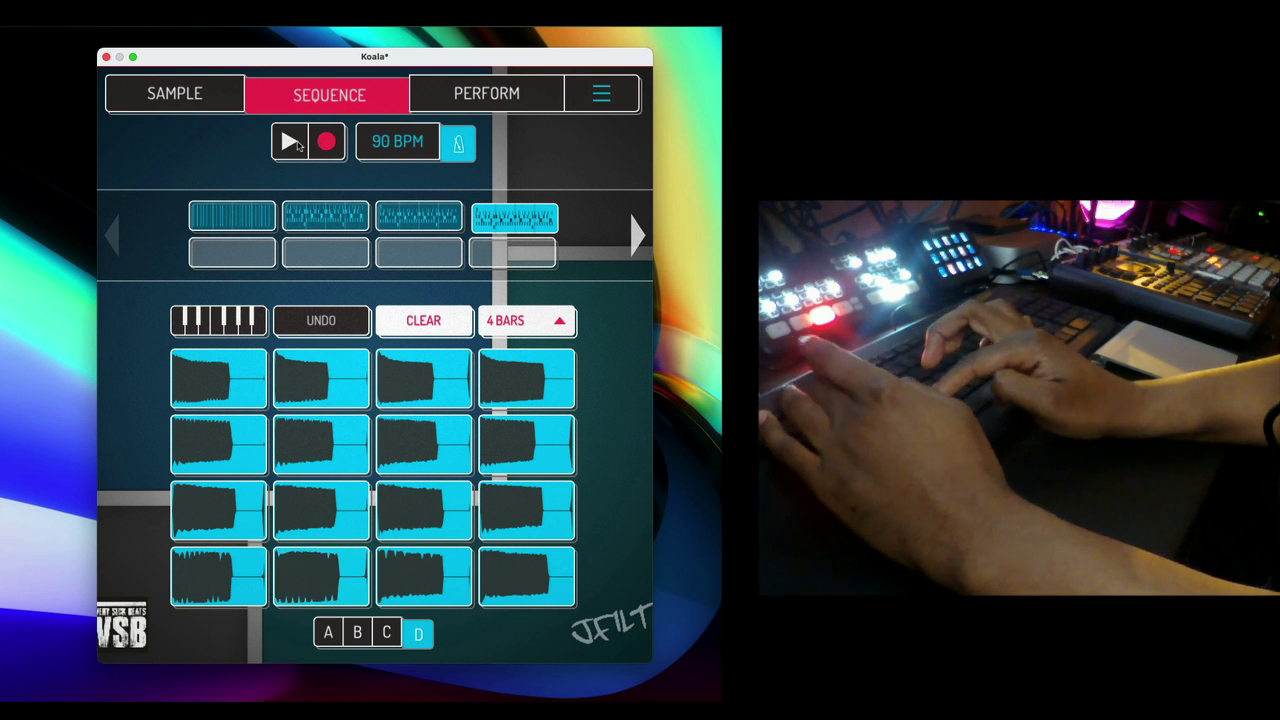
key("x")
key("x")
key("x")
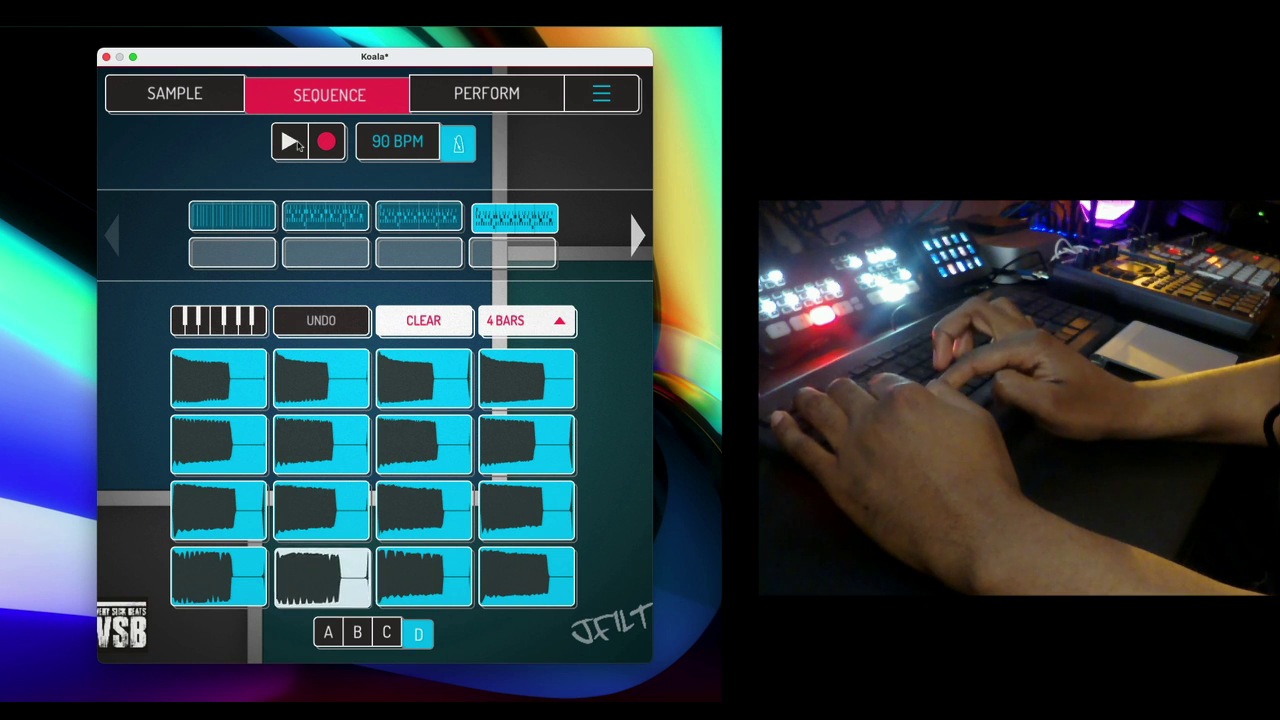
- Alternate between the second slices of bank D's top and bottom rows to compare the high and low notes
key("x")
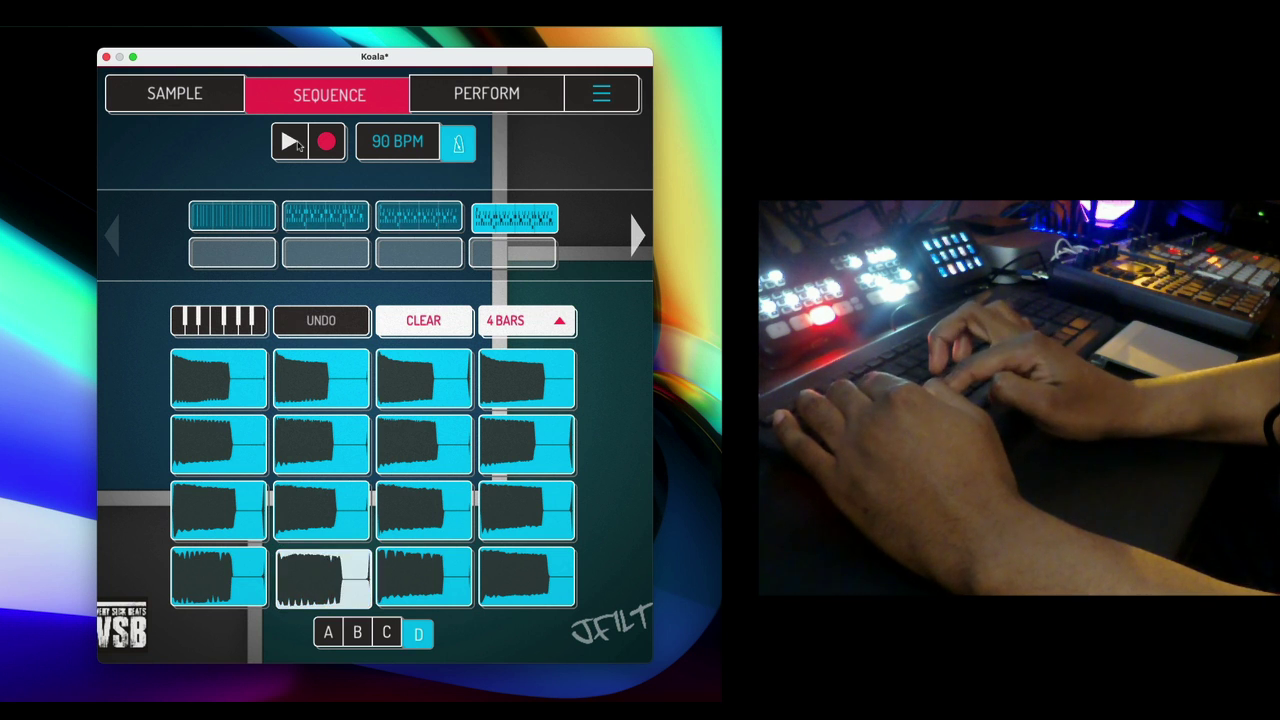
key("2")
key("x")
key("x")
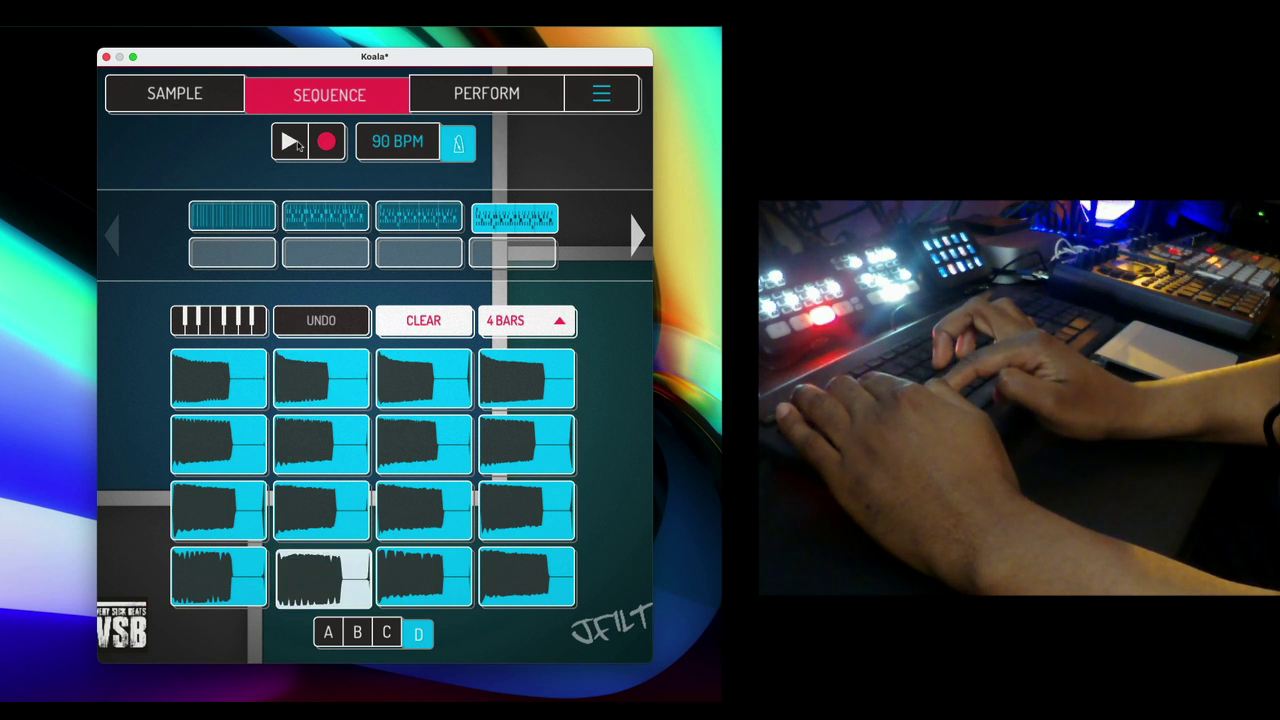
key("2")
key("x")
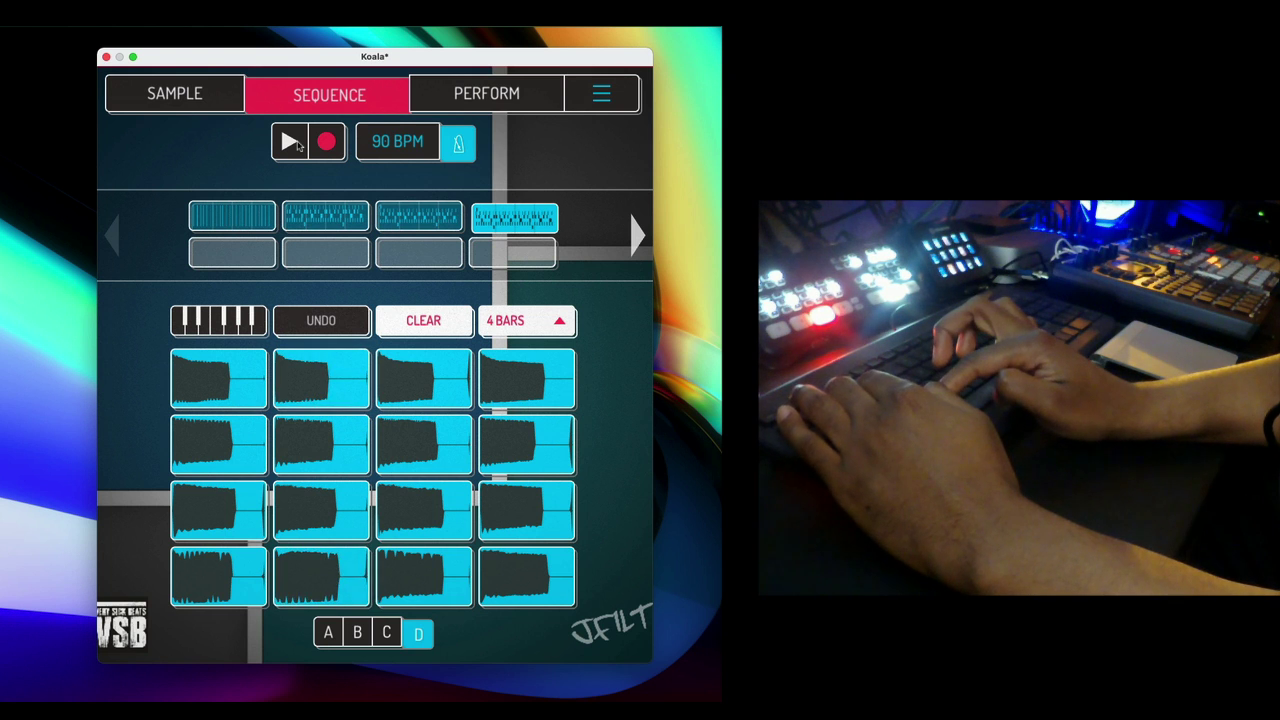
key("2")
key("x")
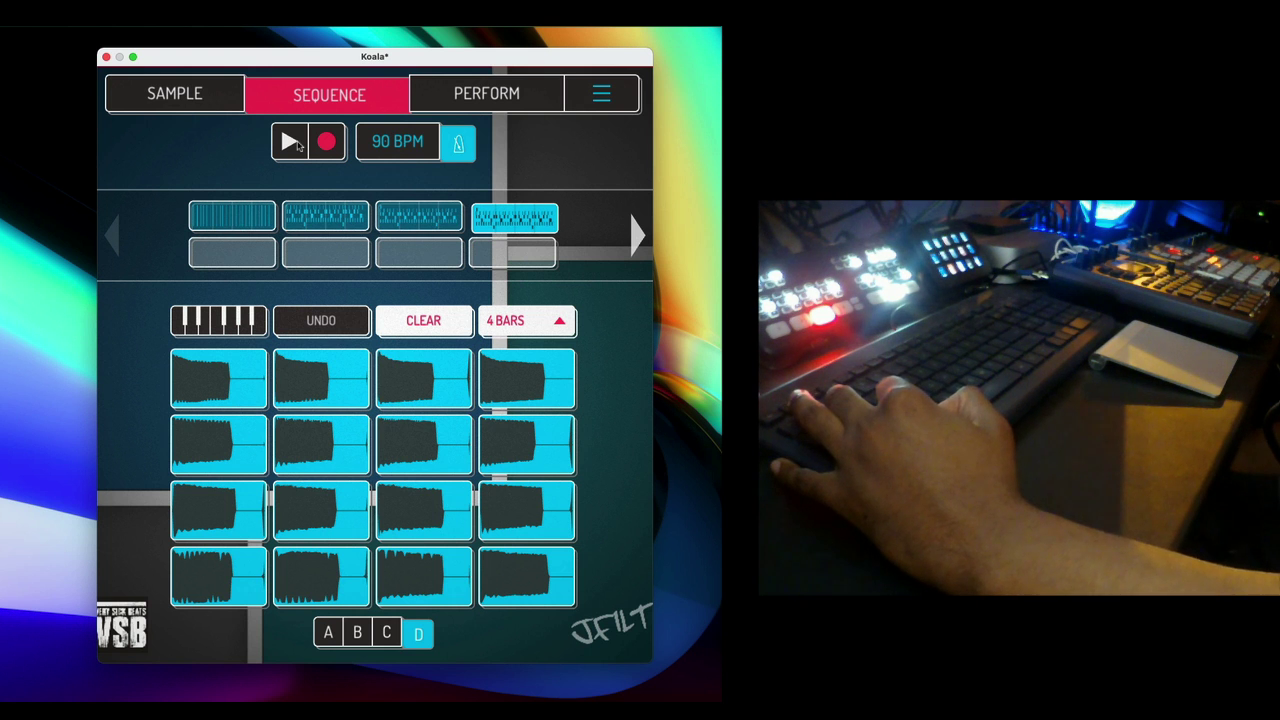
- Replay the bottom row's second slice as the starting note for the pentatonic minor scale
key("x")
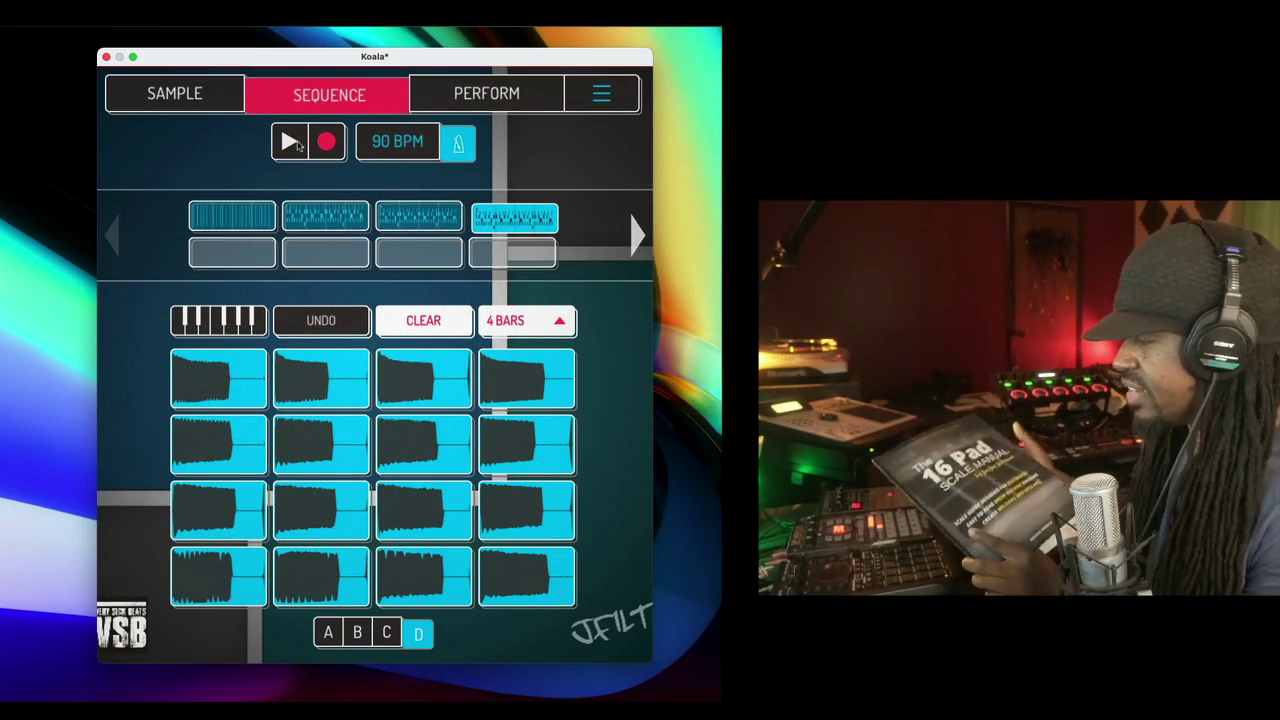
key("x")
key("x")
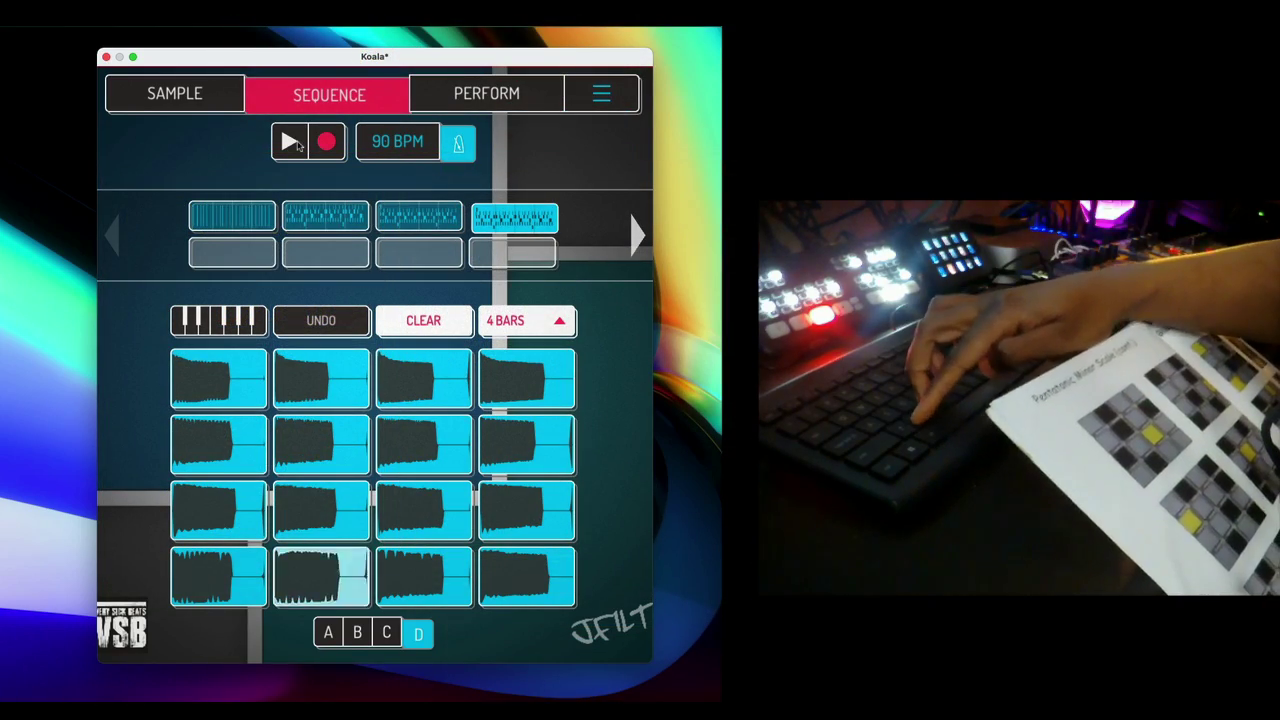
key("x")
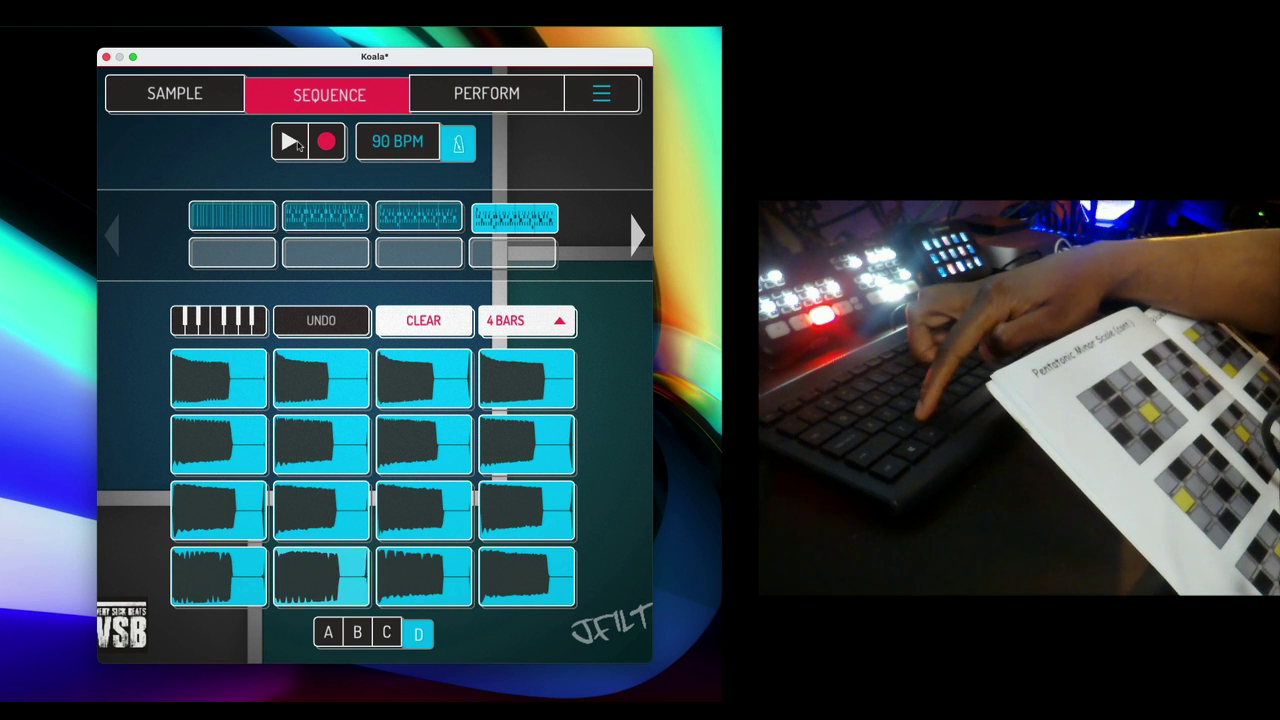
key("x")
key("x")
key("x")
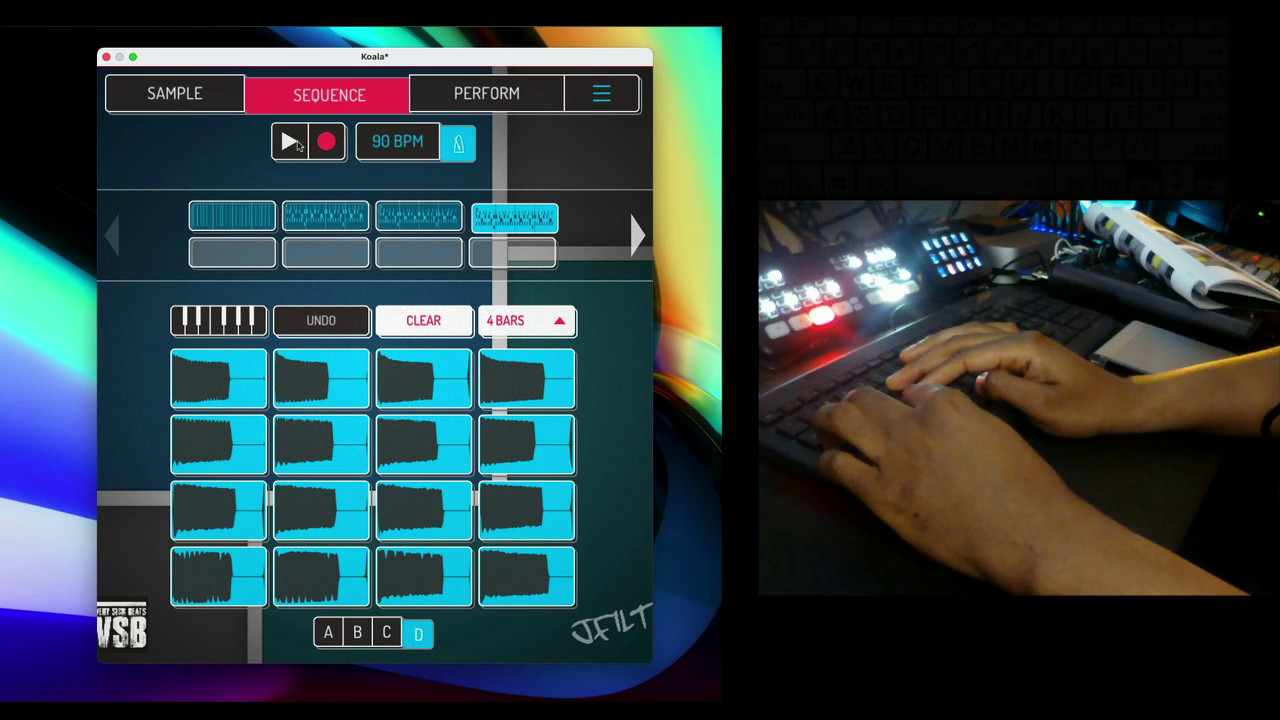
- Play the minor pentatonic scale upward on bank D's slices from the bottom row's second pad to the top row's second pad, and restart it
key("x")
key("a")
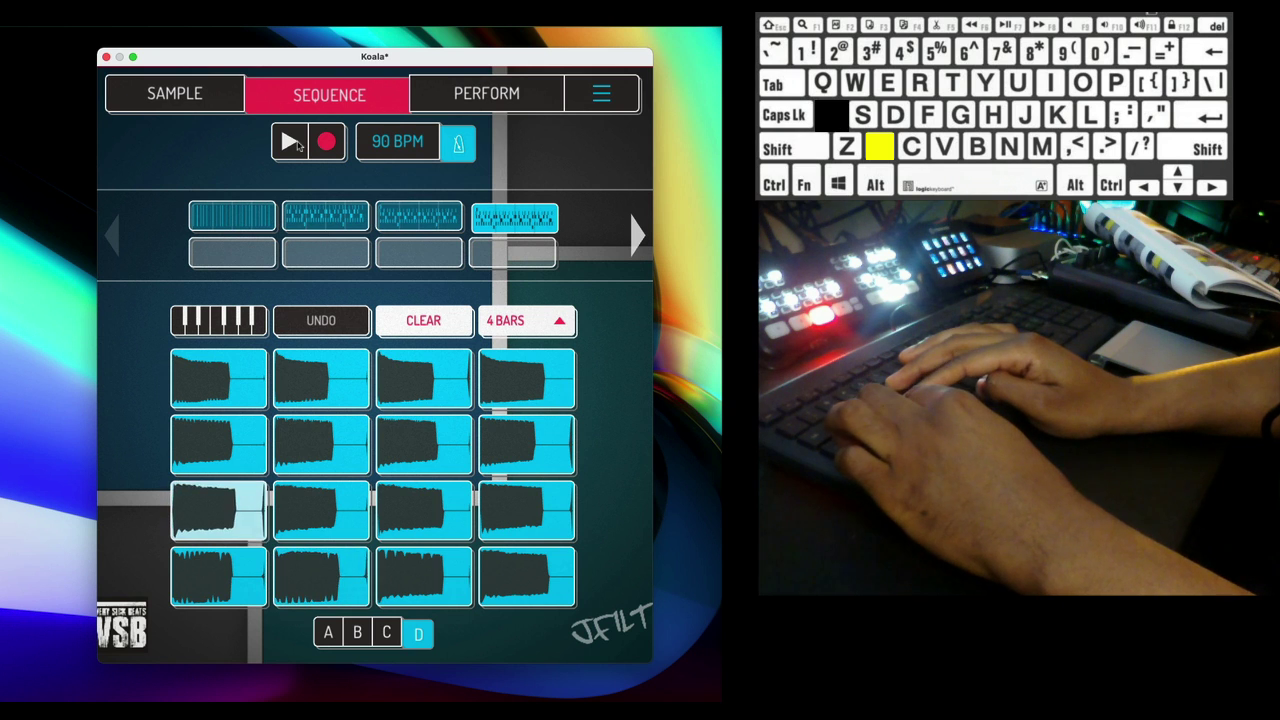
key("d")
key("q")
key("r")
key("2")
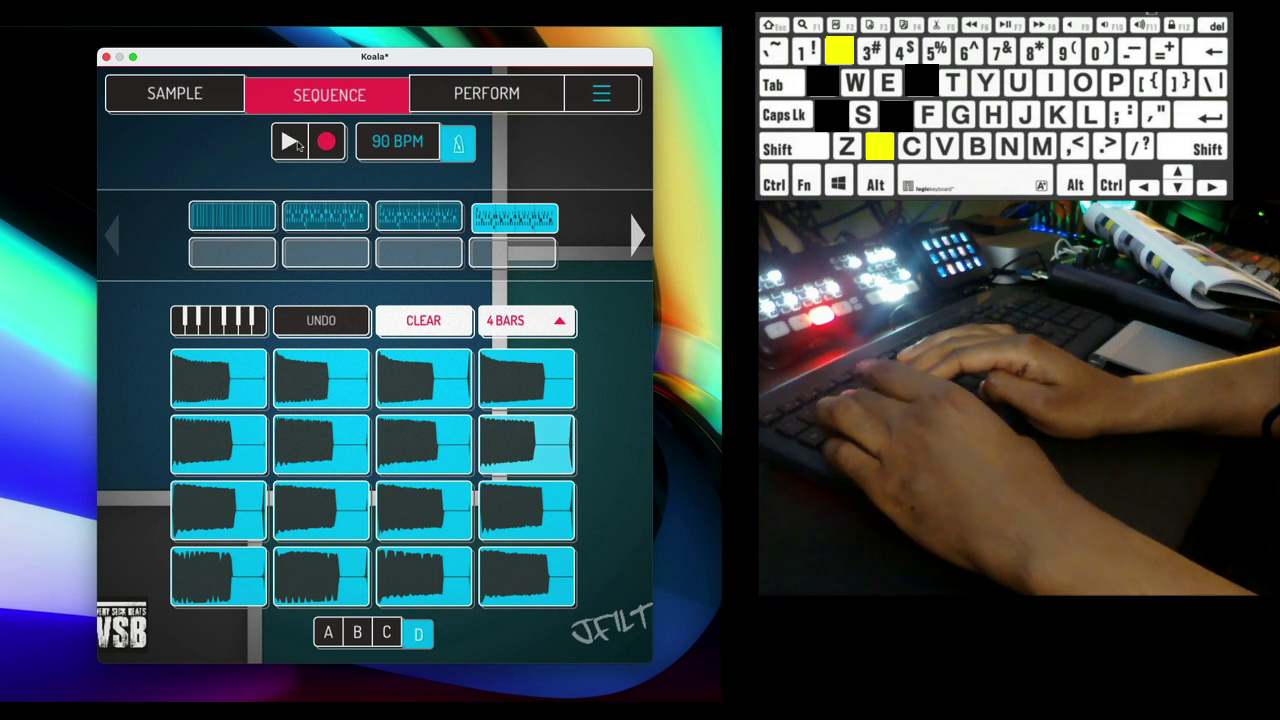
key("2")
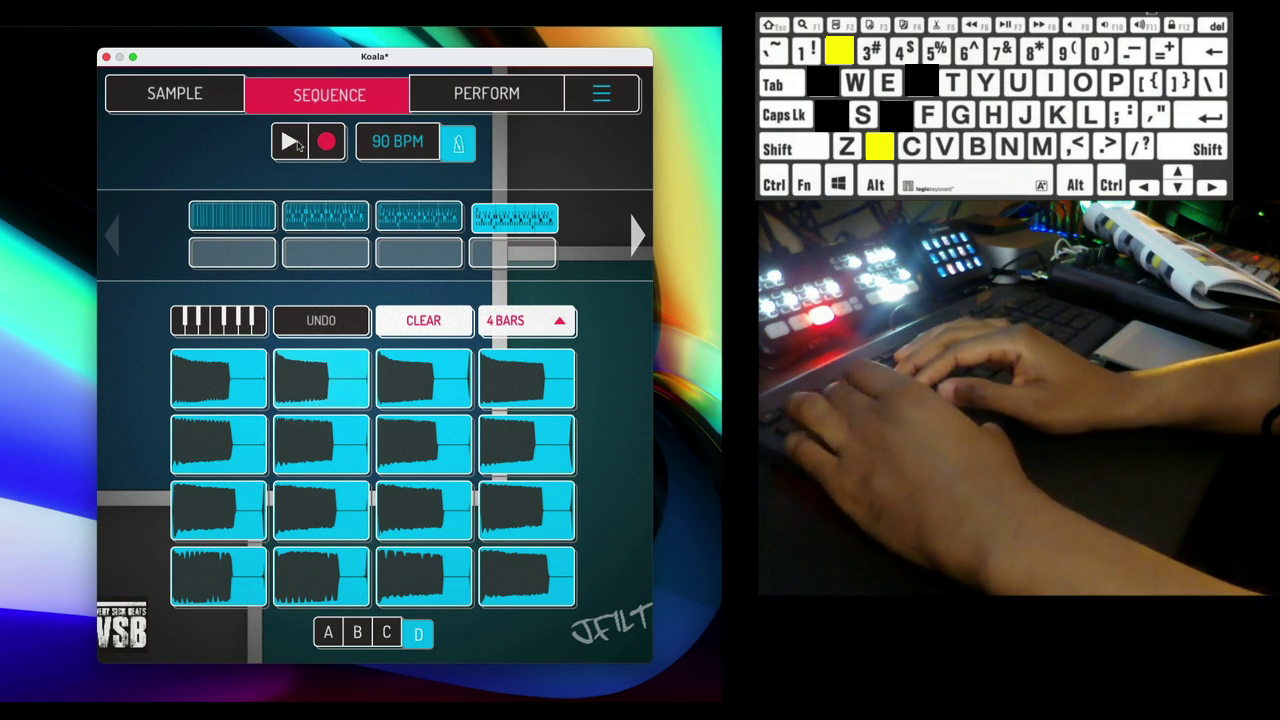
key("x")
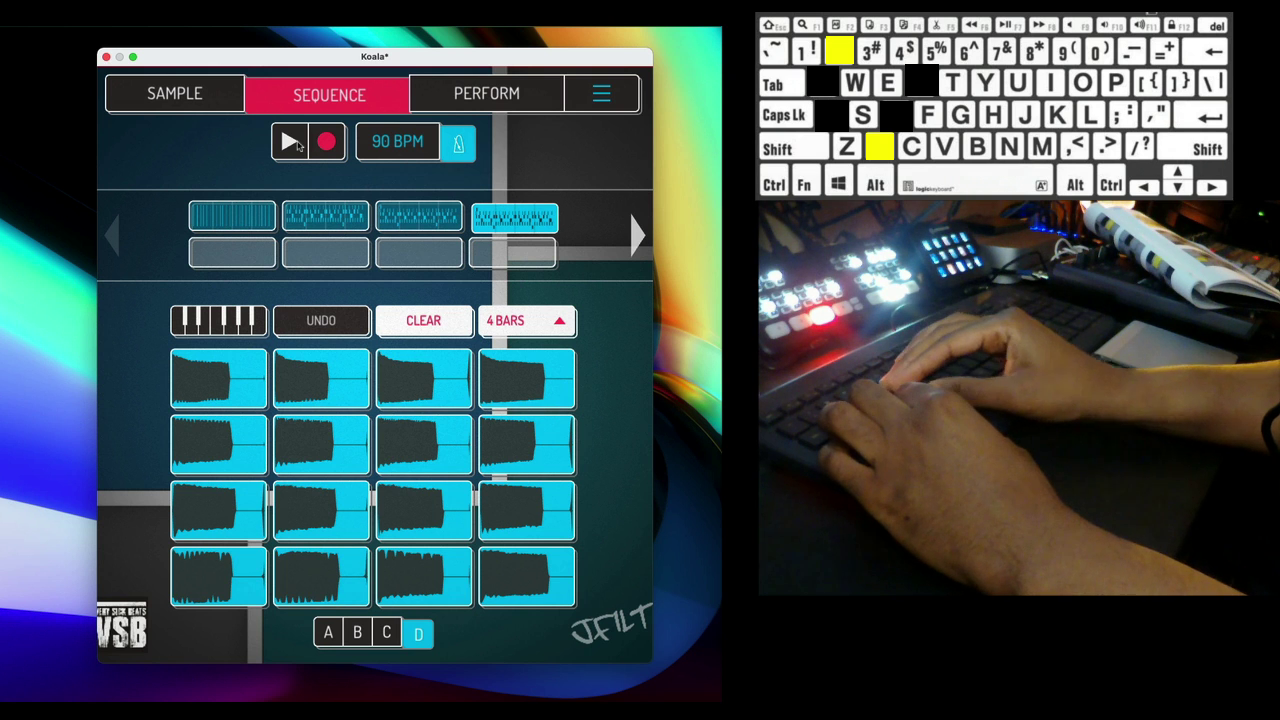
key("x")
key("a")
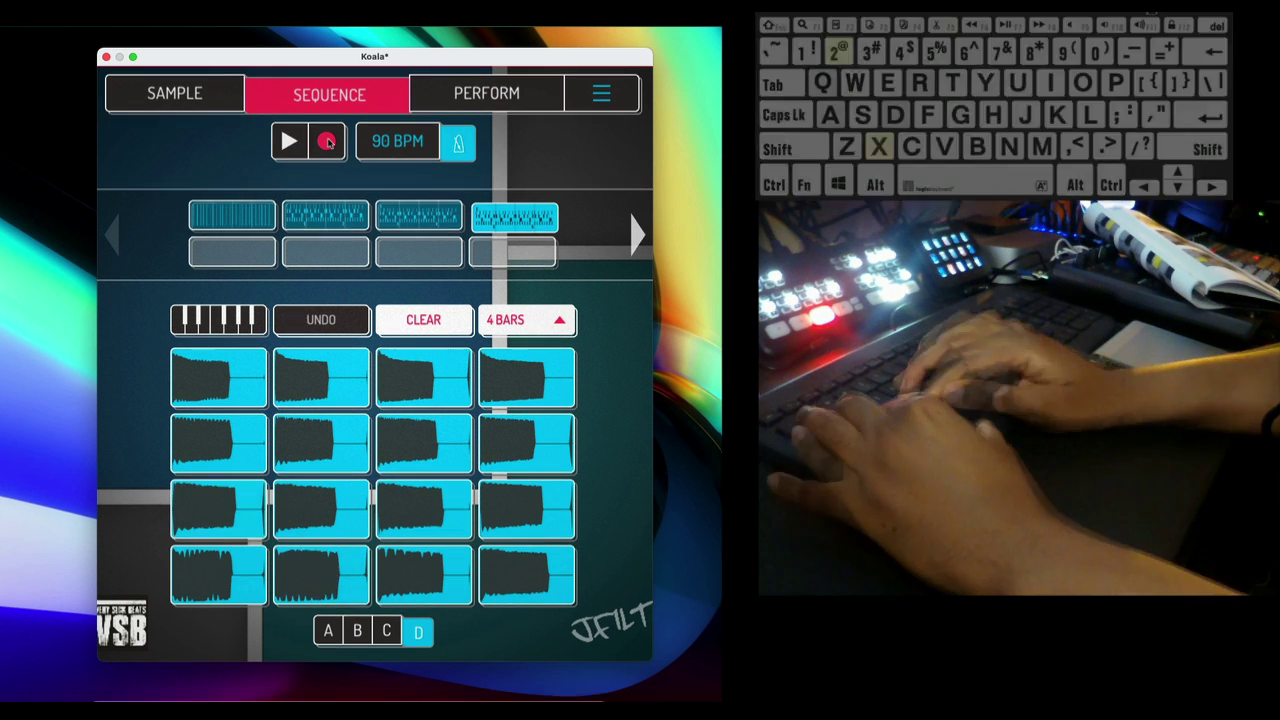
- Record a minor pentatonic melody with bank D's slices into the fourth sequence over its drums and loop, and stop playback
left_click(328, 142)
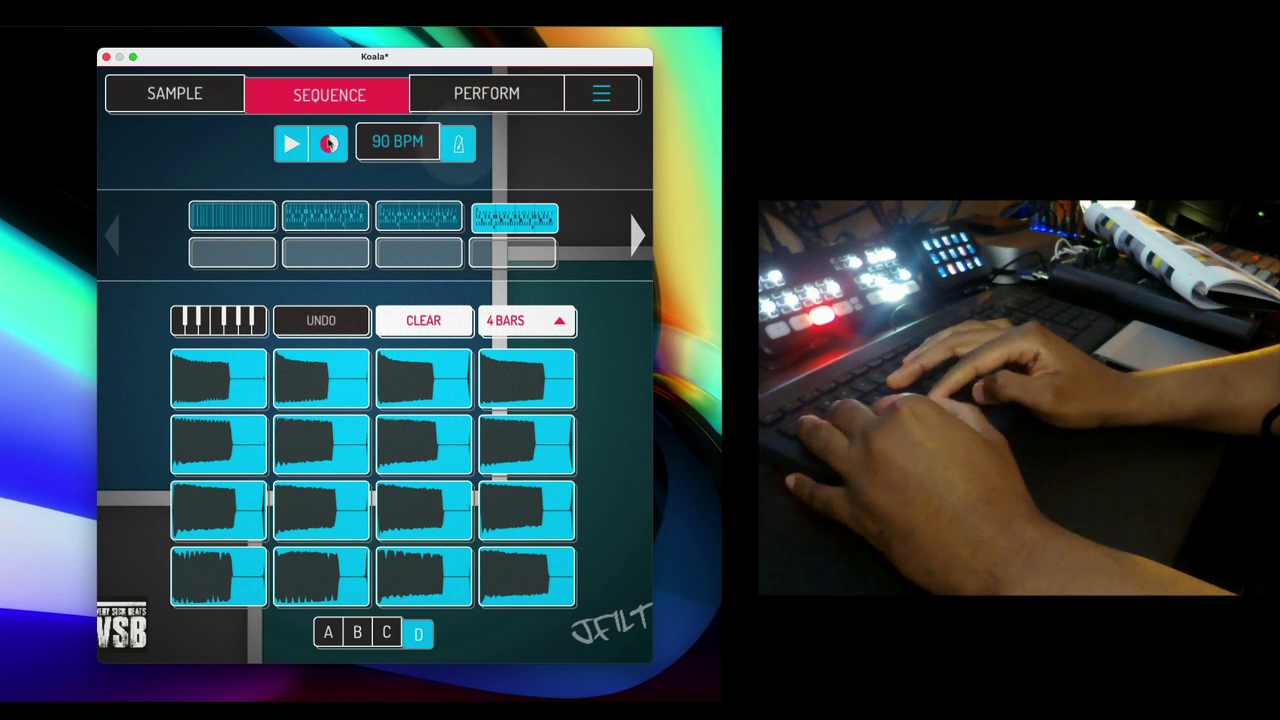
key("x")
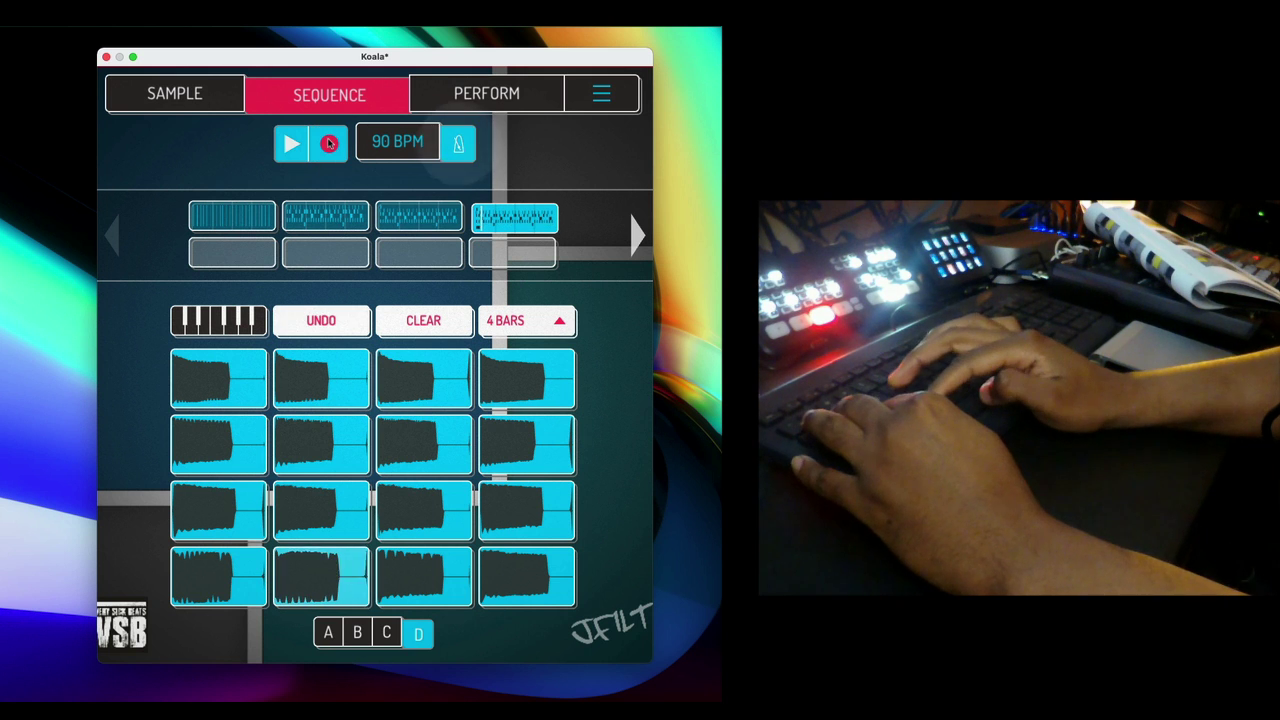
key("a")
key("q")
key("r")
key("x")
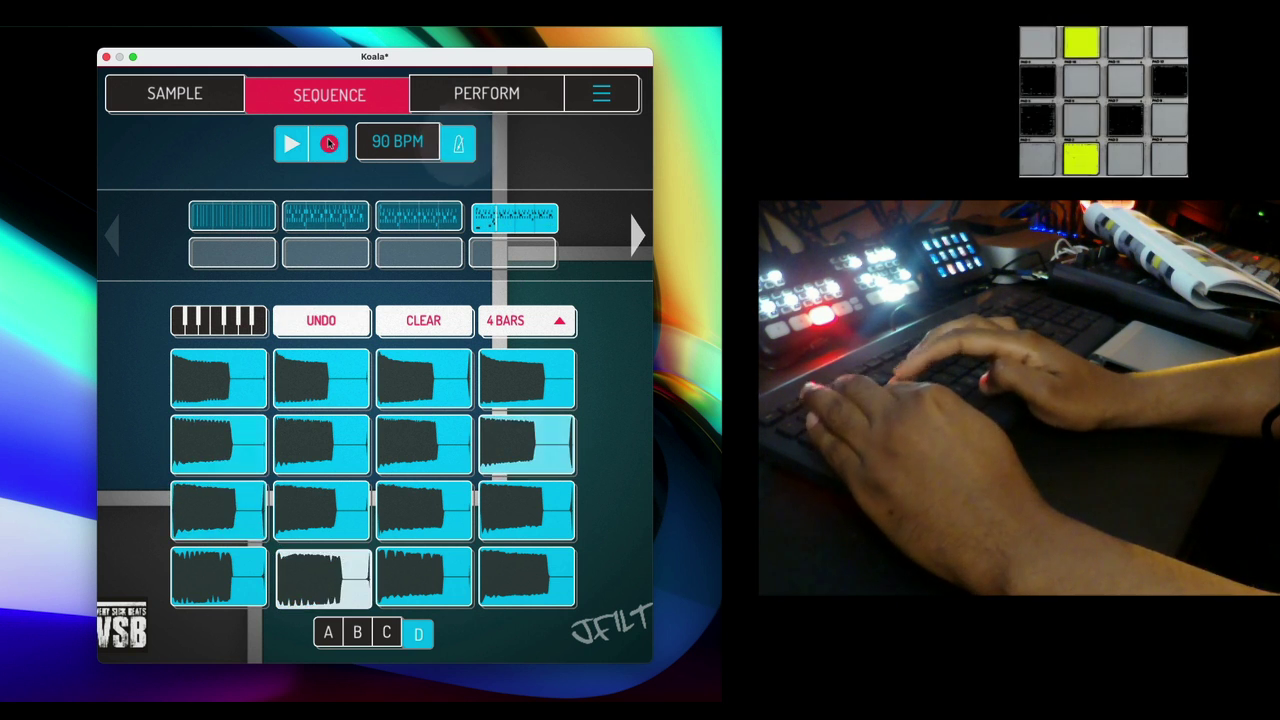
key("a")
key("2")
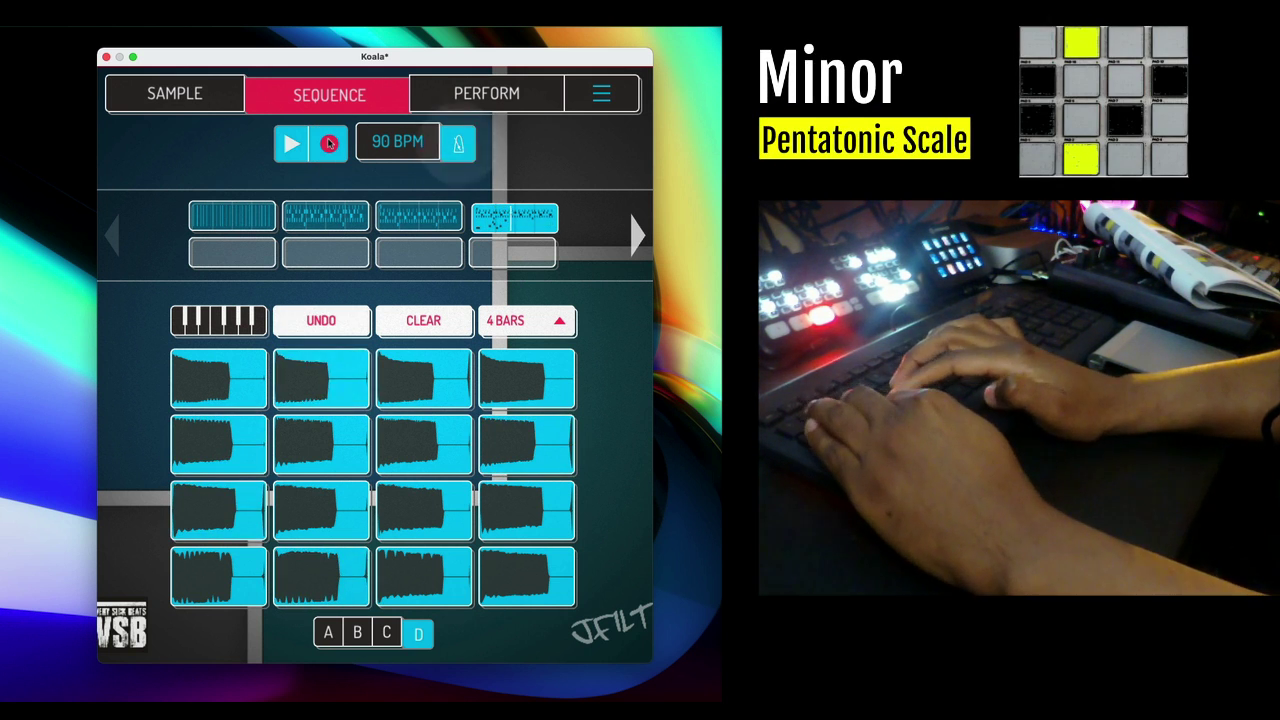
key("r")
key("q")
key("r")
key("a")
key("d")
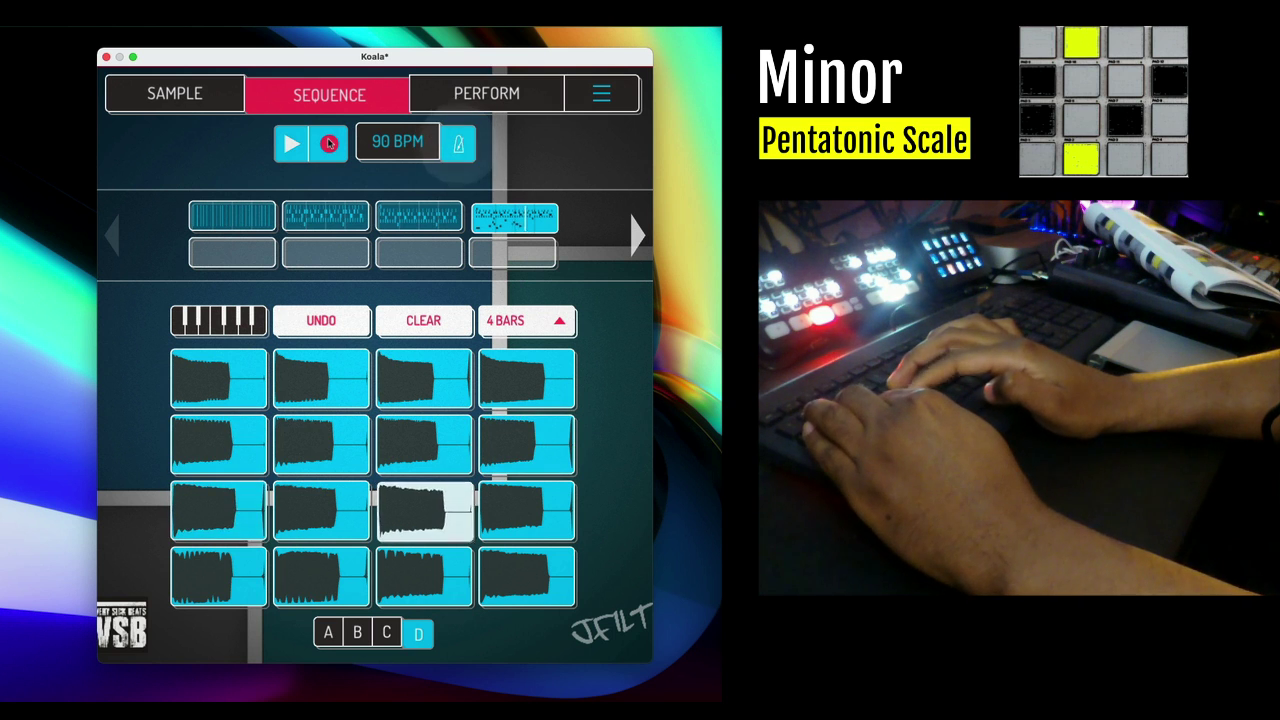
key("a")
key("r")
key("q")
key("x")
key("a")
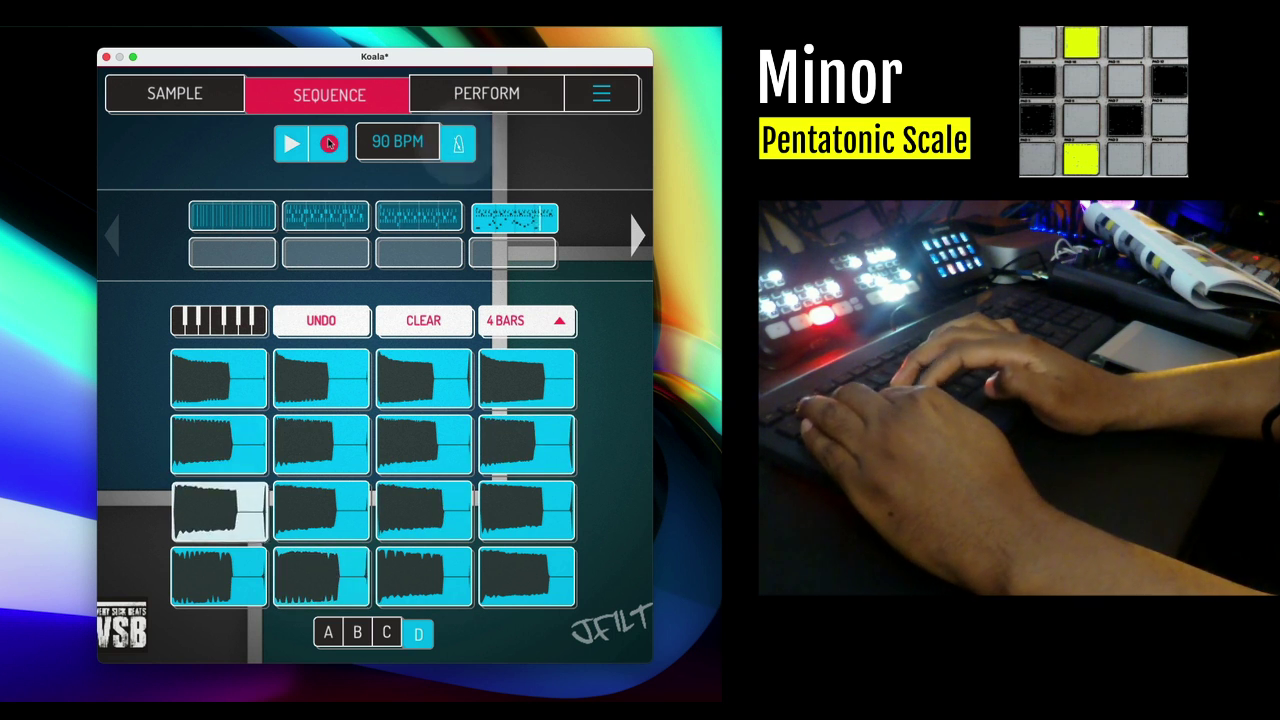
key("d")
key("r")
key("a")
key("x")
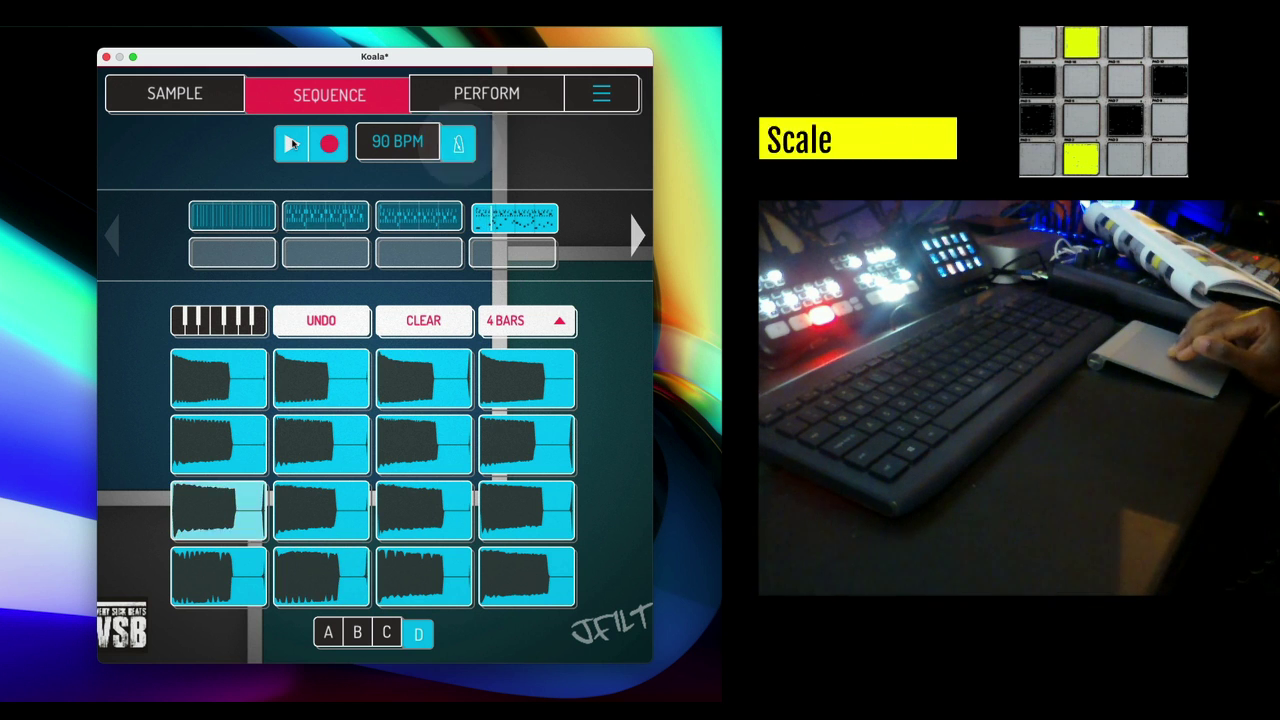
left_click(290, 143)
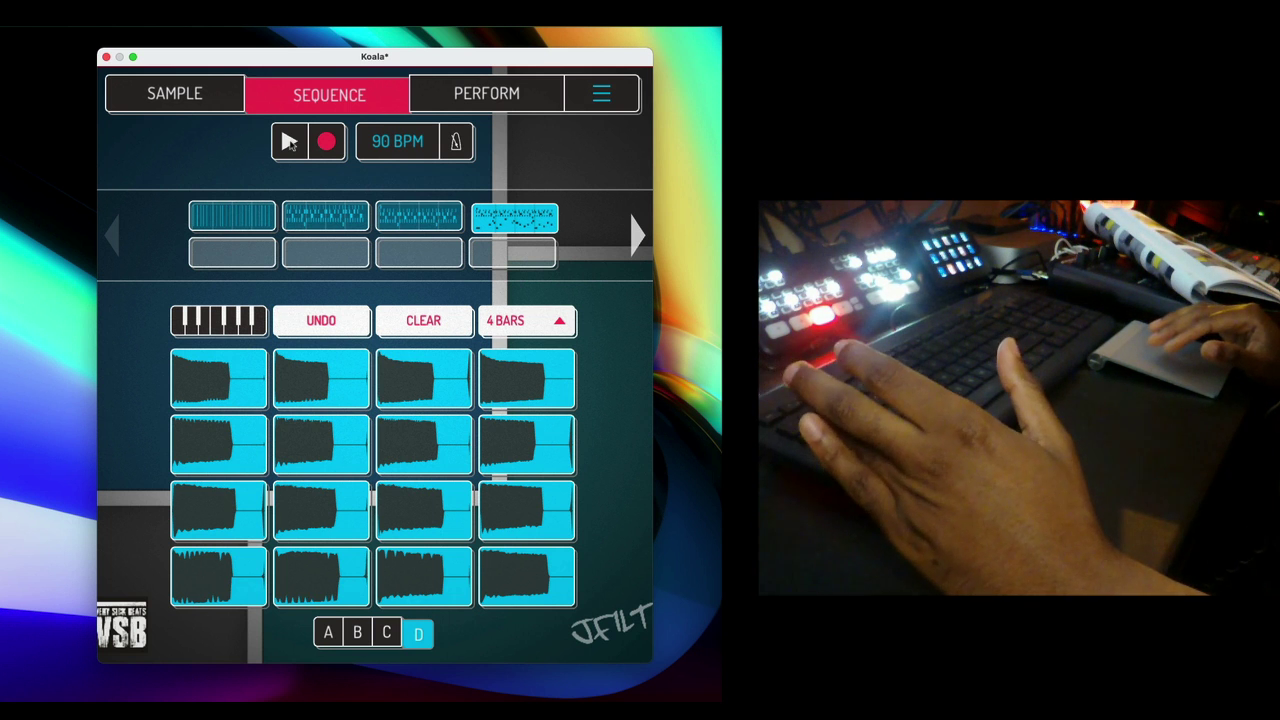
- Copy the third sequence into the empty slot directly below it, and audition the slices in bank D's second column
left_click_drag(422, 212, 421, 254)
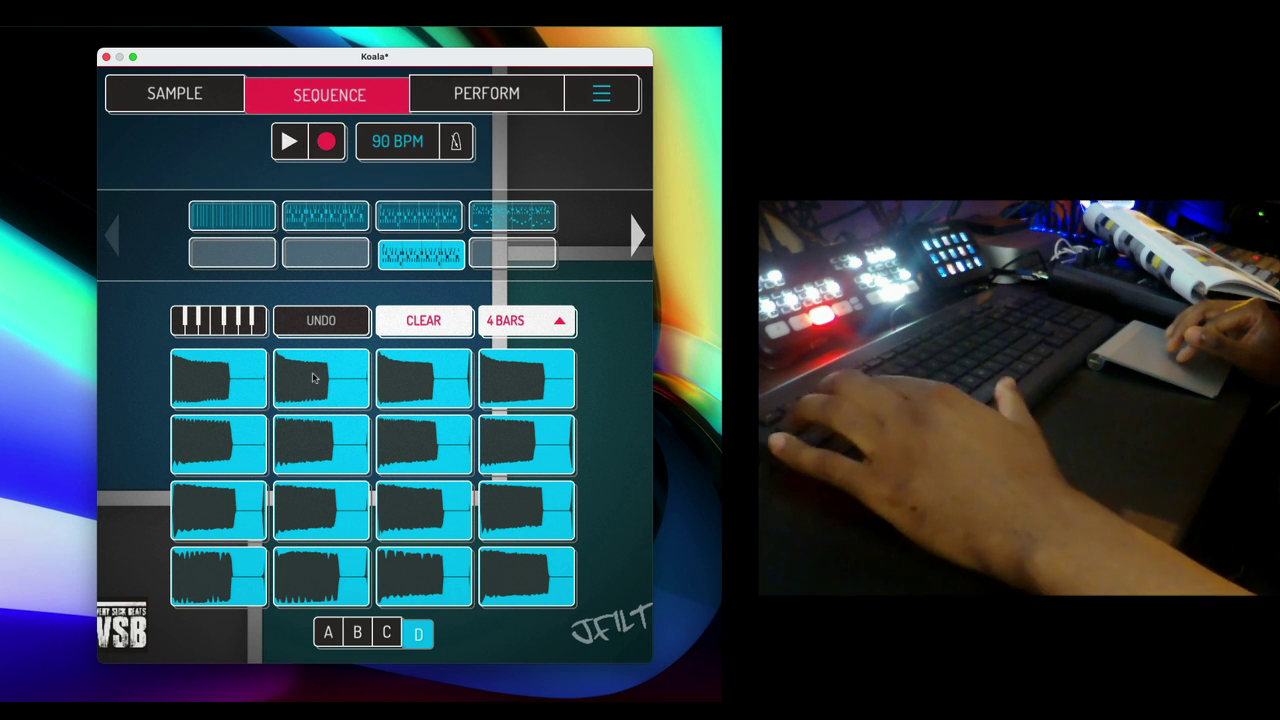
left_click(307, 437)
left_click(307, 508)
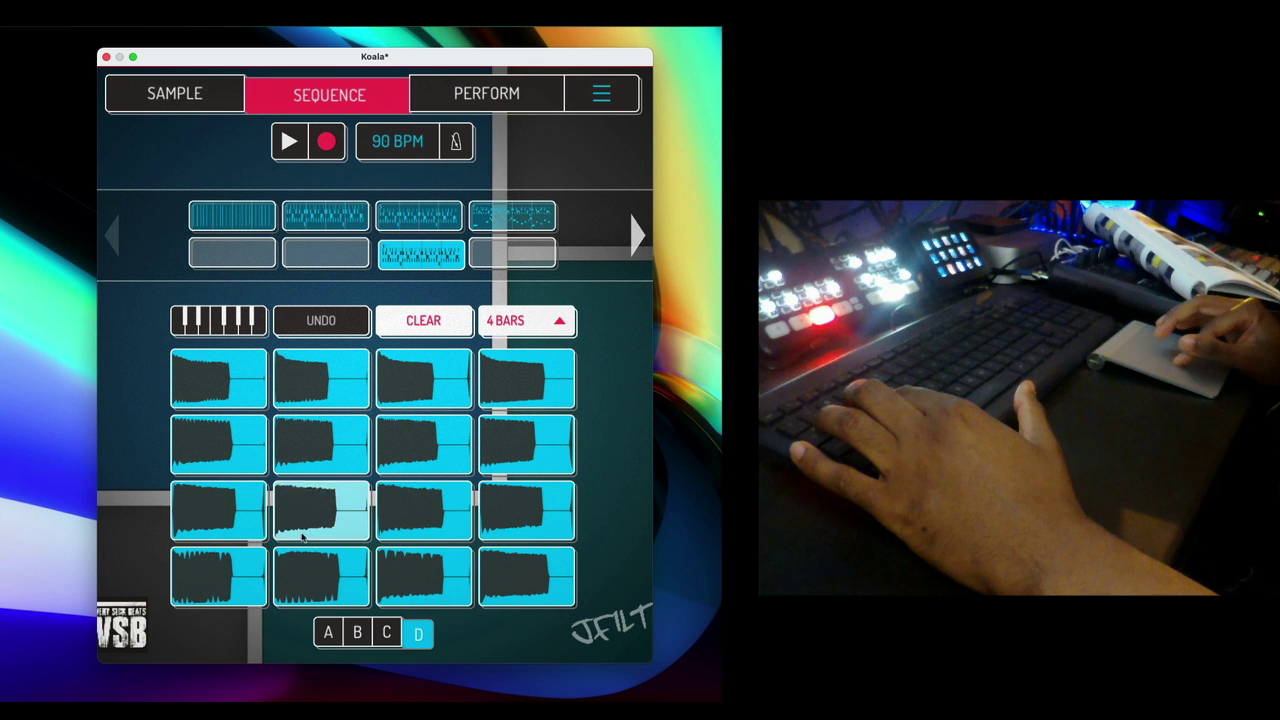
left_click(307, 560)
left_click(307, 560)
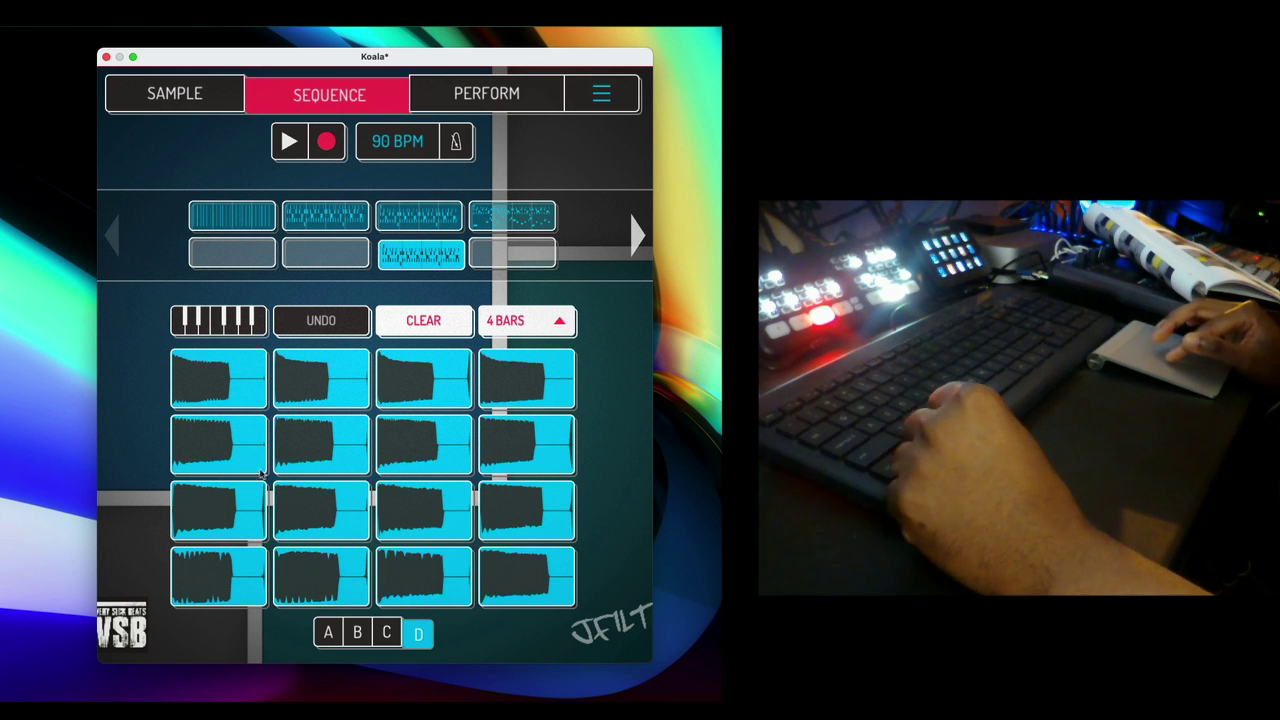
- Open keyboard mode for the second slice in bank D's bottom row and try playing notes in the pentatonic layout
left_click(243, 319)
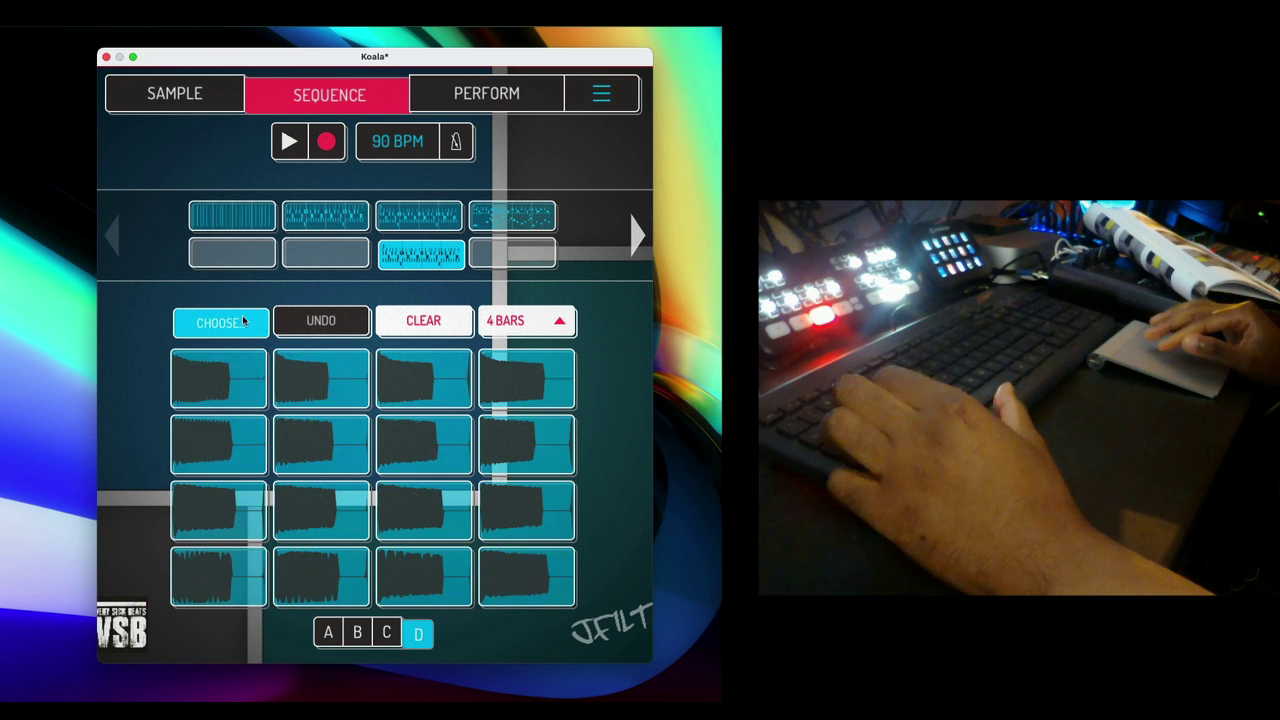
left_click(304, 566)
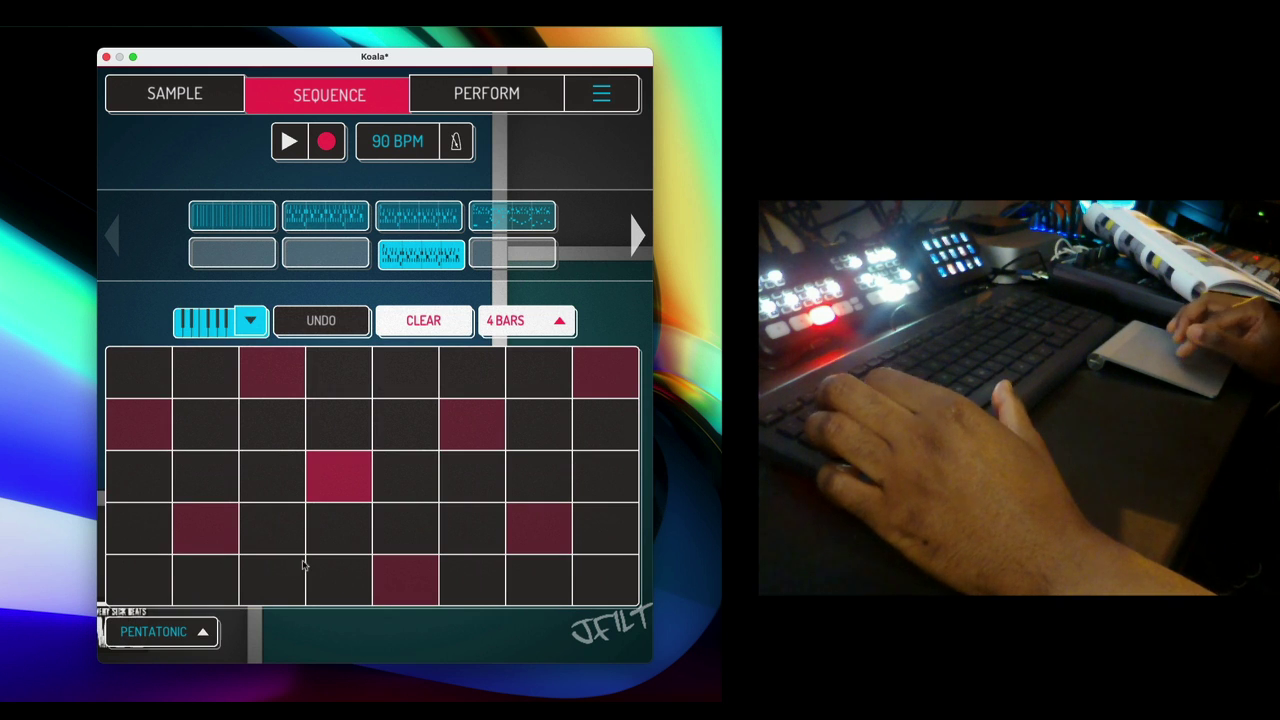
key("a")
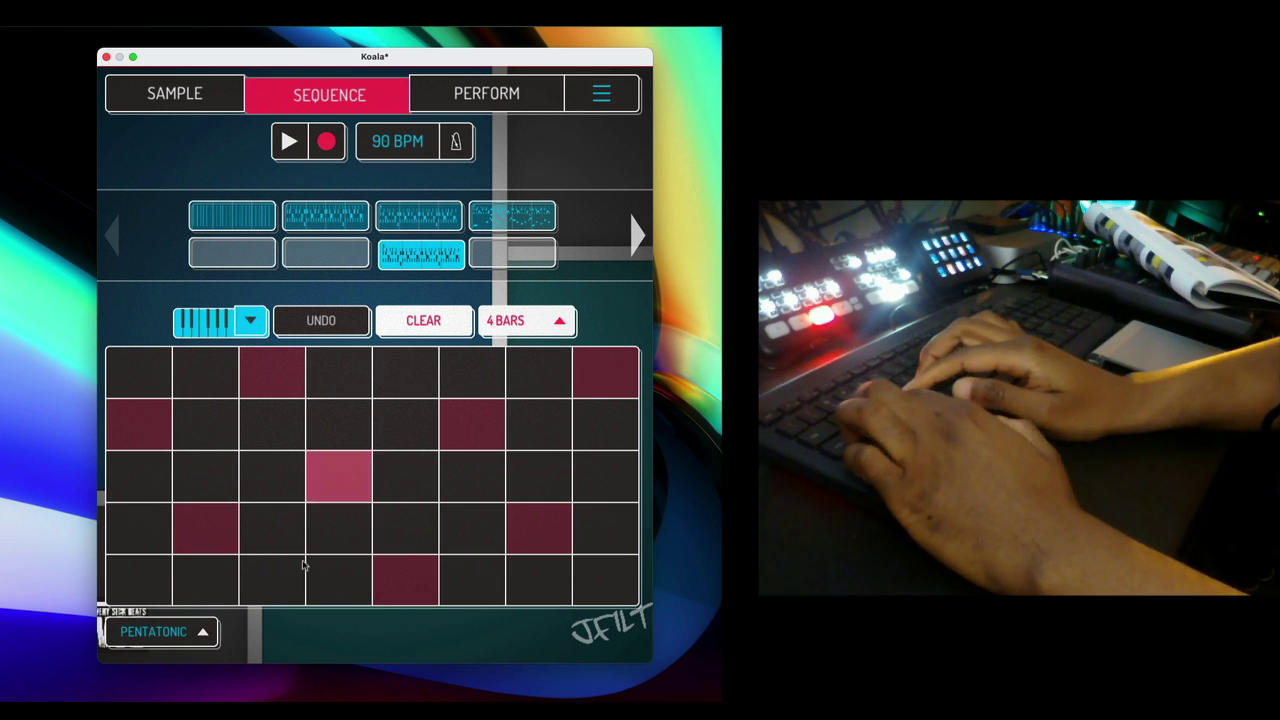
key("d")
key("f")
key("a")
key("d")
key("f")
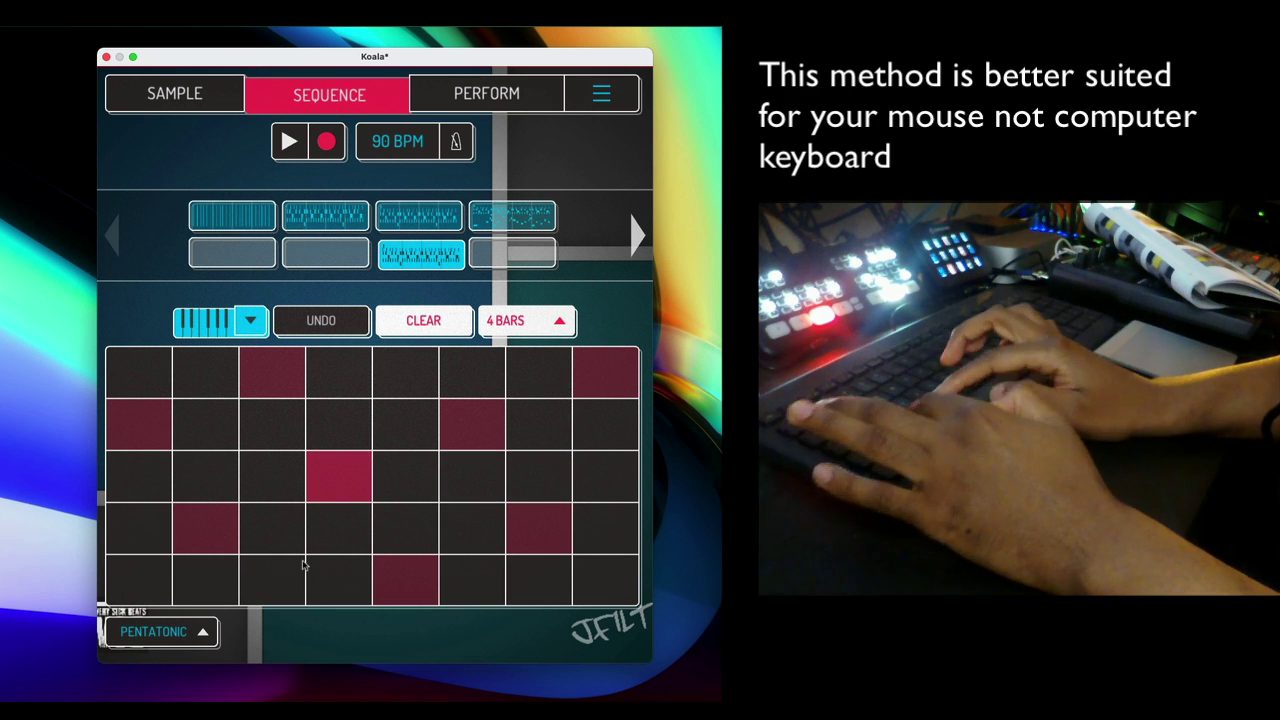
- Set the note grid's scale to Chromatic
left_click(203, 632)
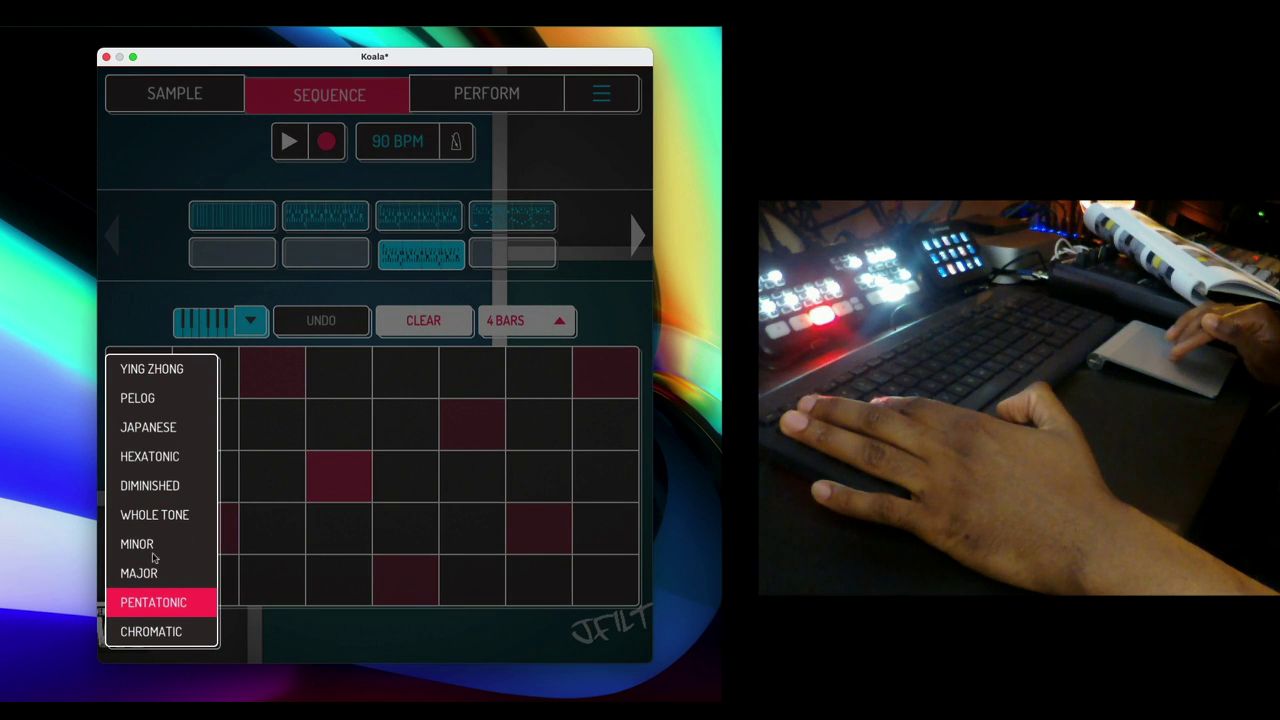
left_click(154, 630)
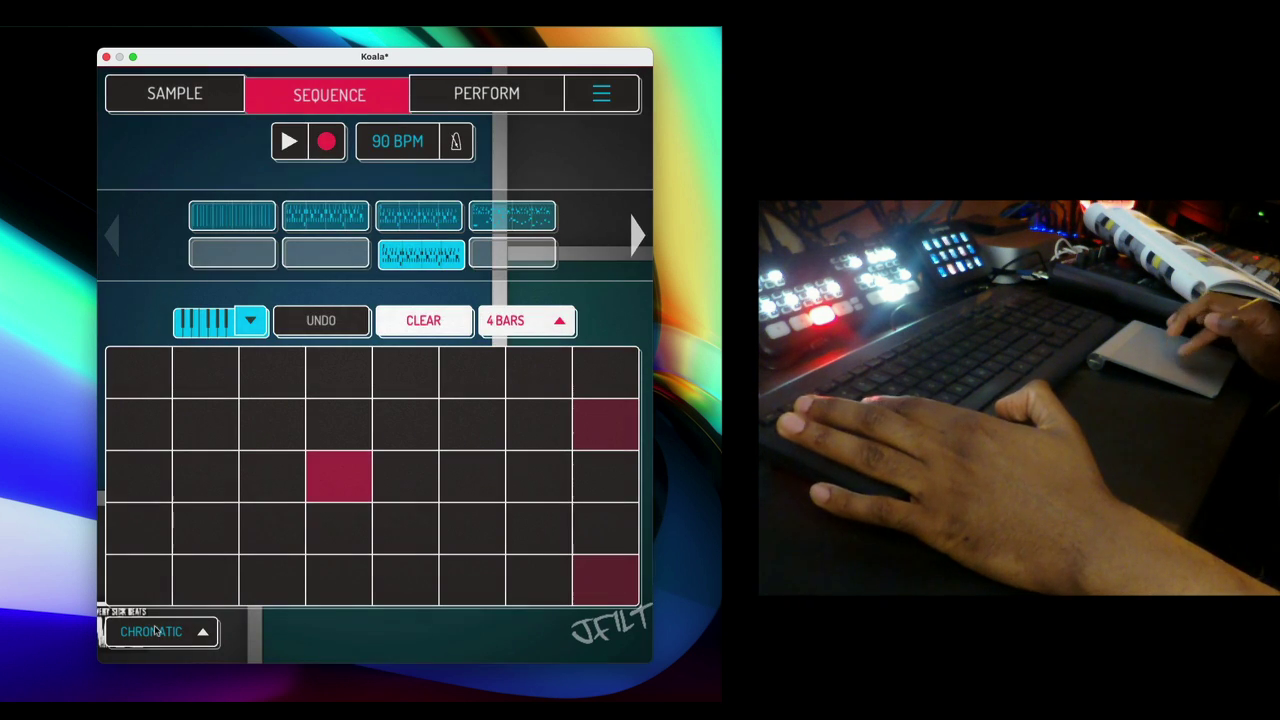
- Try playing notes of the selected slice up and down the Chromatic note grid
key("a")
key("s")
key("d")
key("f")
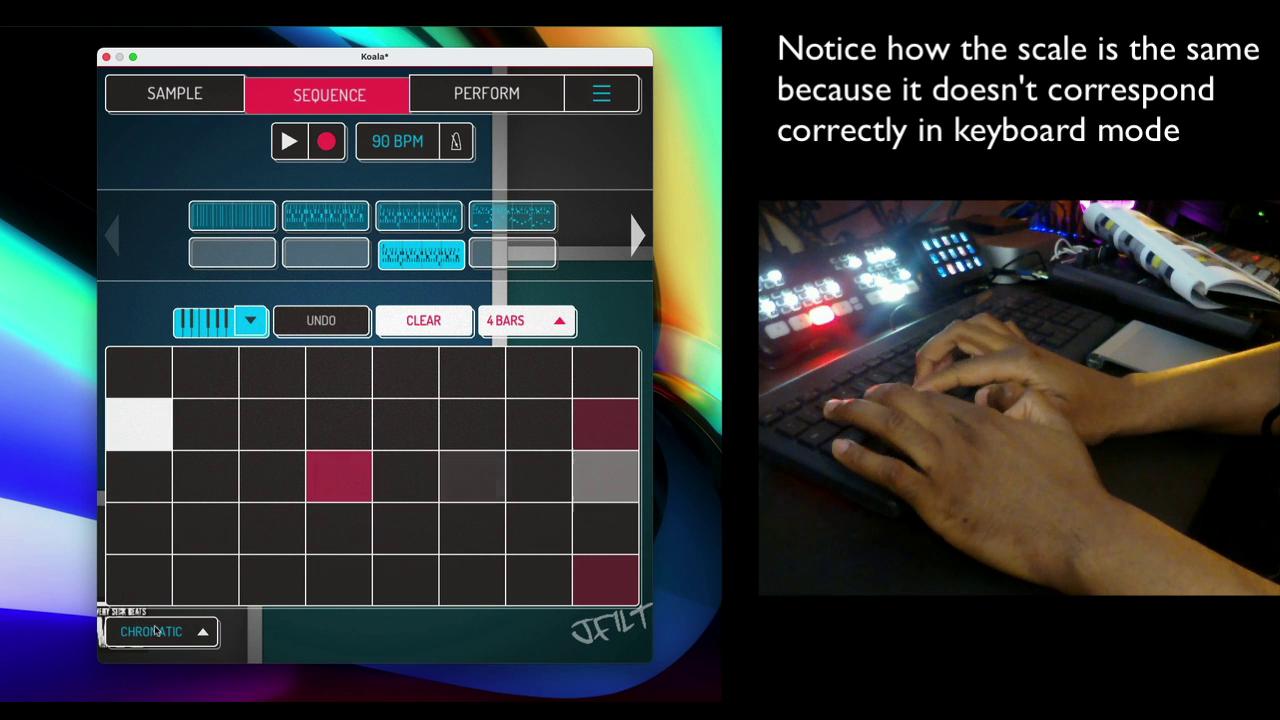
key("g")
key("h")
key("w")
key("a")
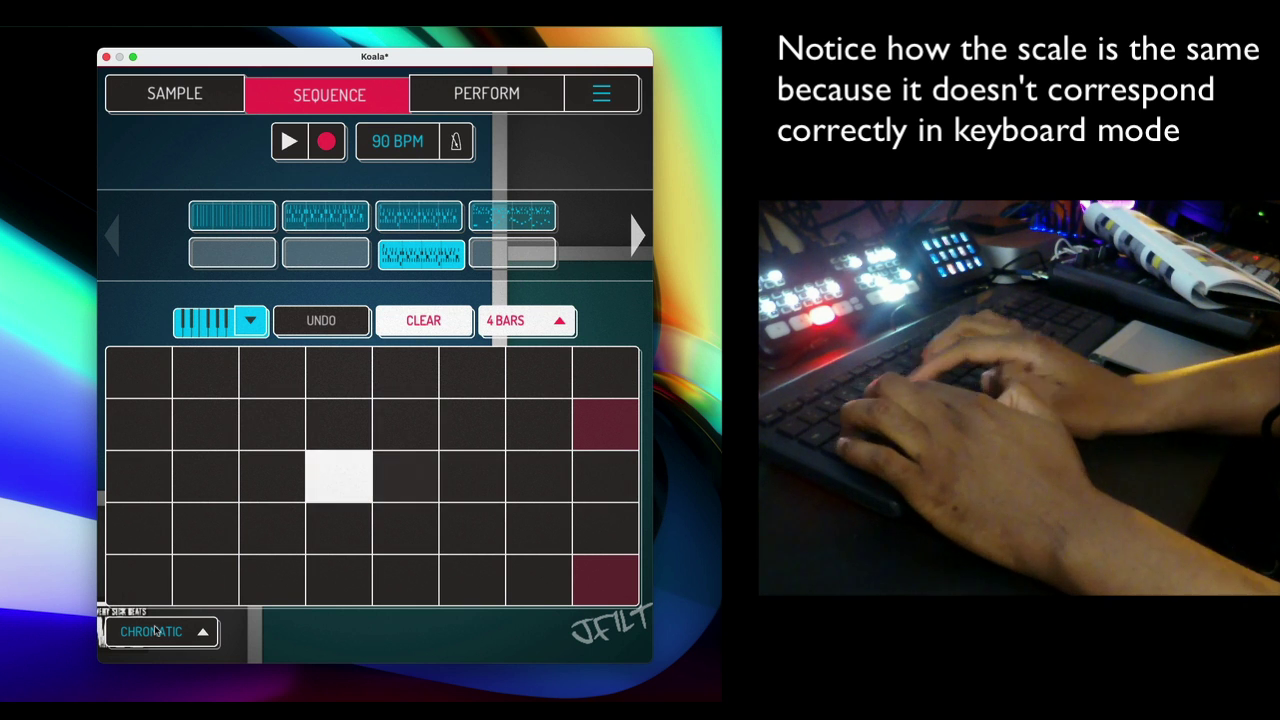
key("f")
key("g")
key("h")
key("j")
key("k")
key("l")
key("k")
key("j")
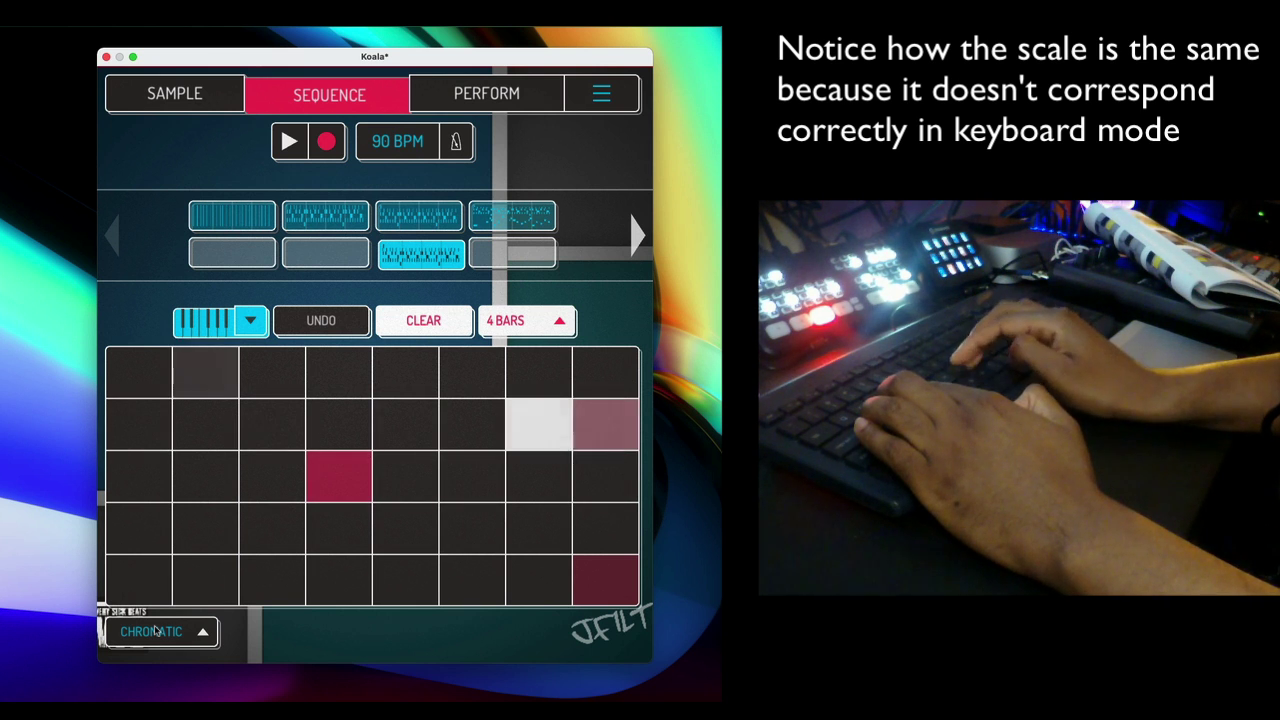
key("h")
key("g")
key("f")
key("d")
key("s")
key("a")
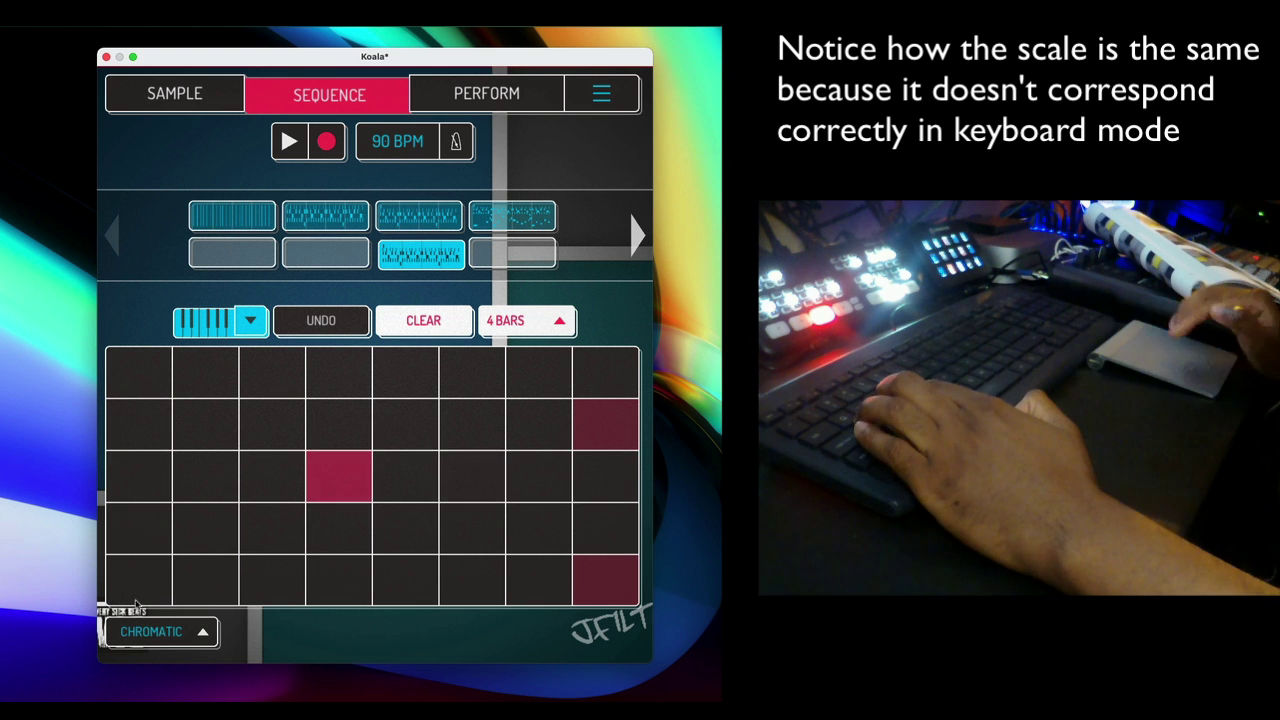
- Set the note grid's scale to Minor and try playing the slice's notes in that layout
left_click(201, 632)
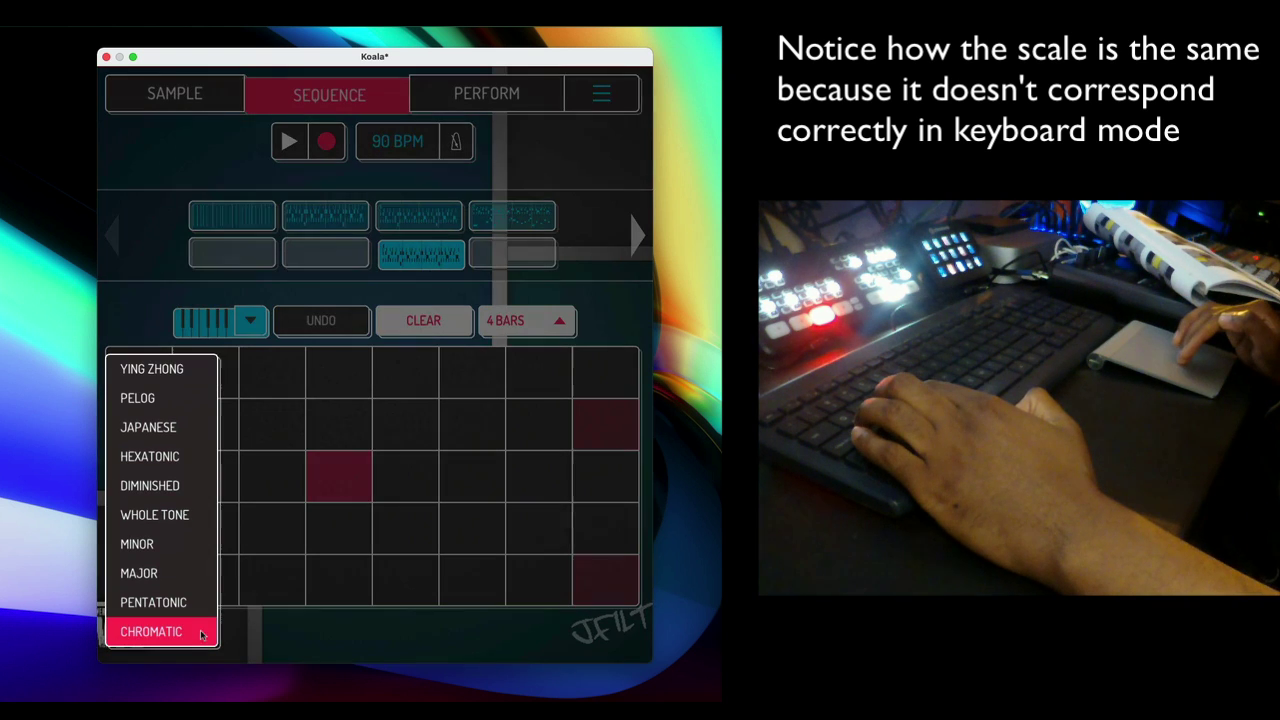
left_click(151, 547)
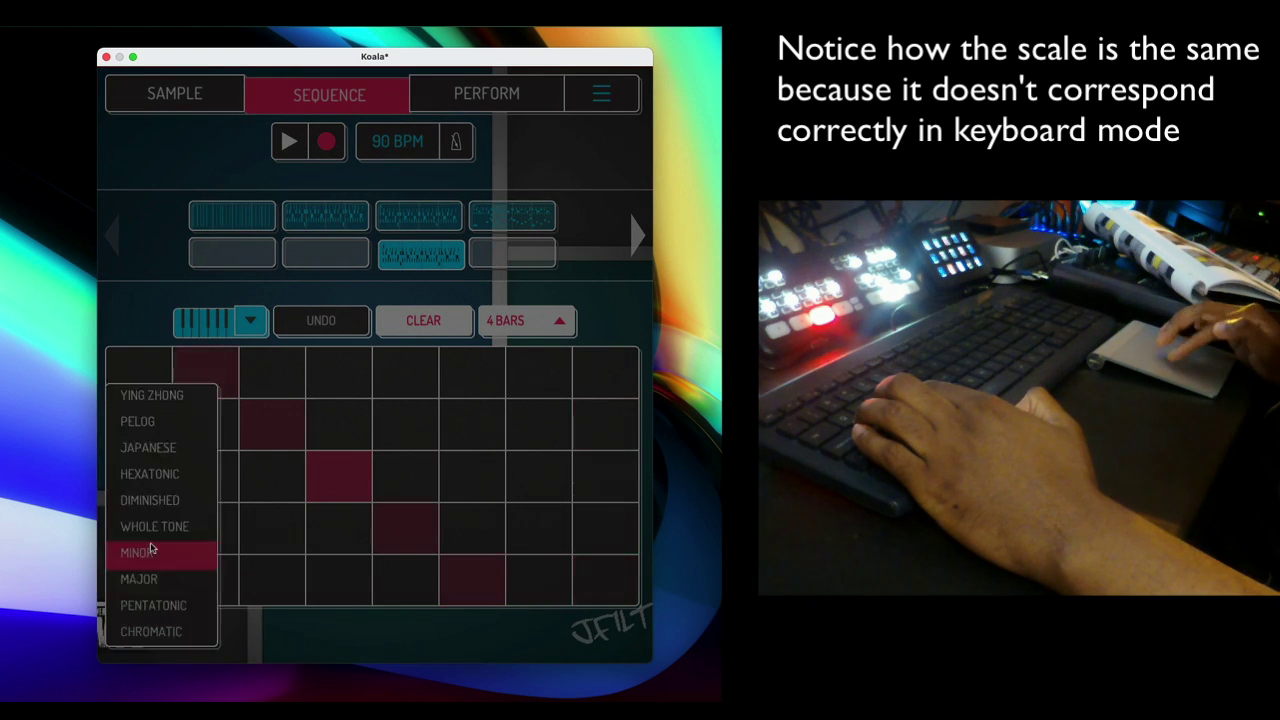
key("a")
key("s")
key("d")
key("f")
key("g")
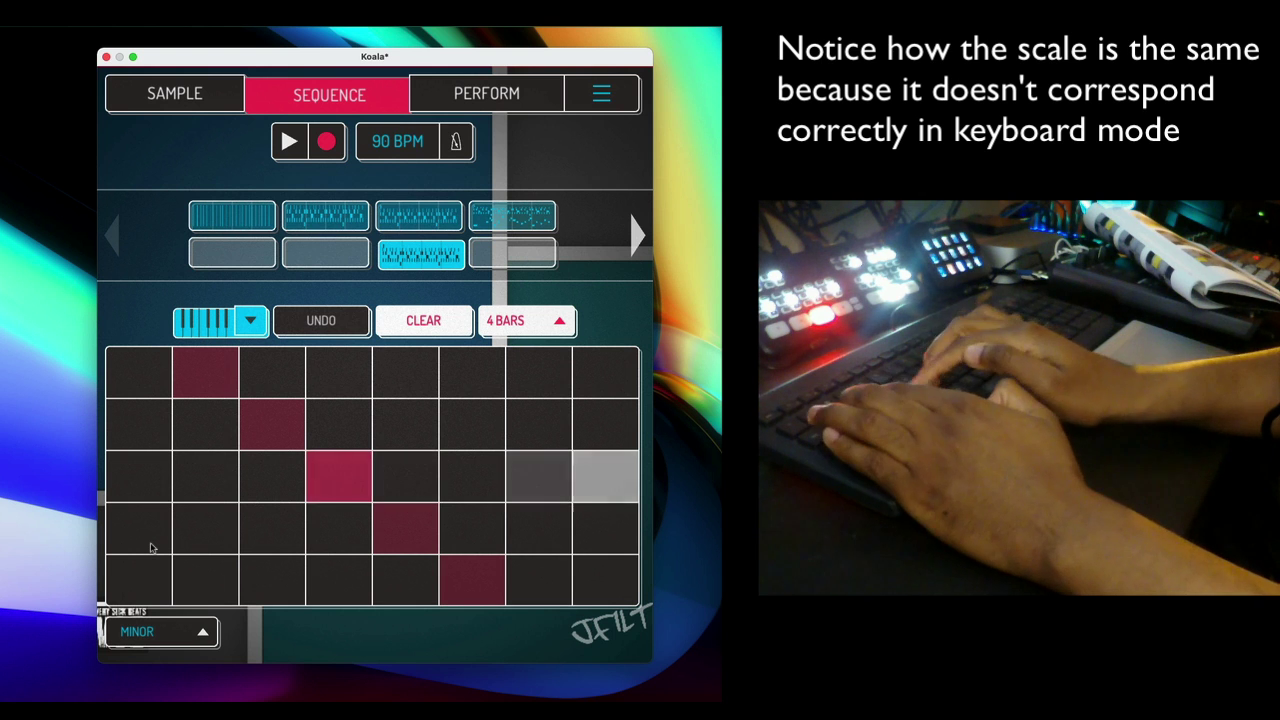
key("a")
key("f")
key("a")
key("s")
key("f")
key("g")
key("a")
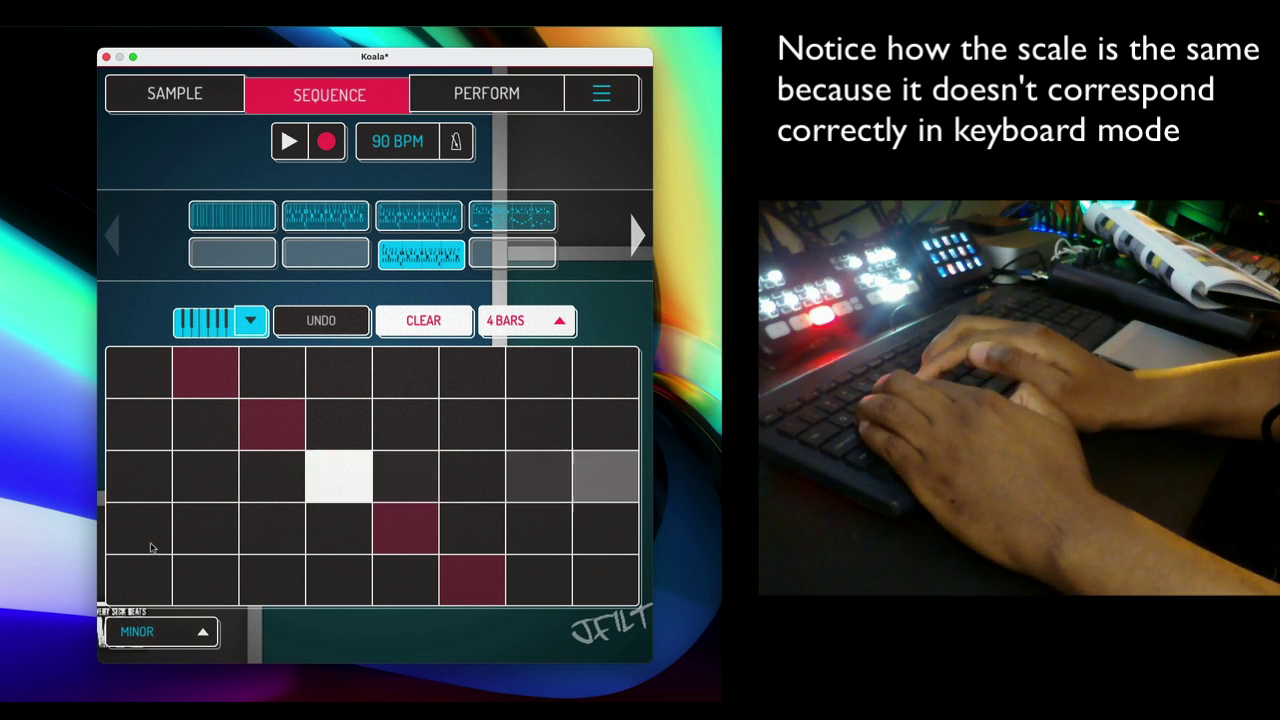
key("g")
key("a")
key("f")
key("a")
key("s")
key("d")
key("a")
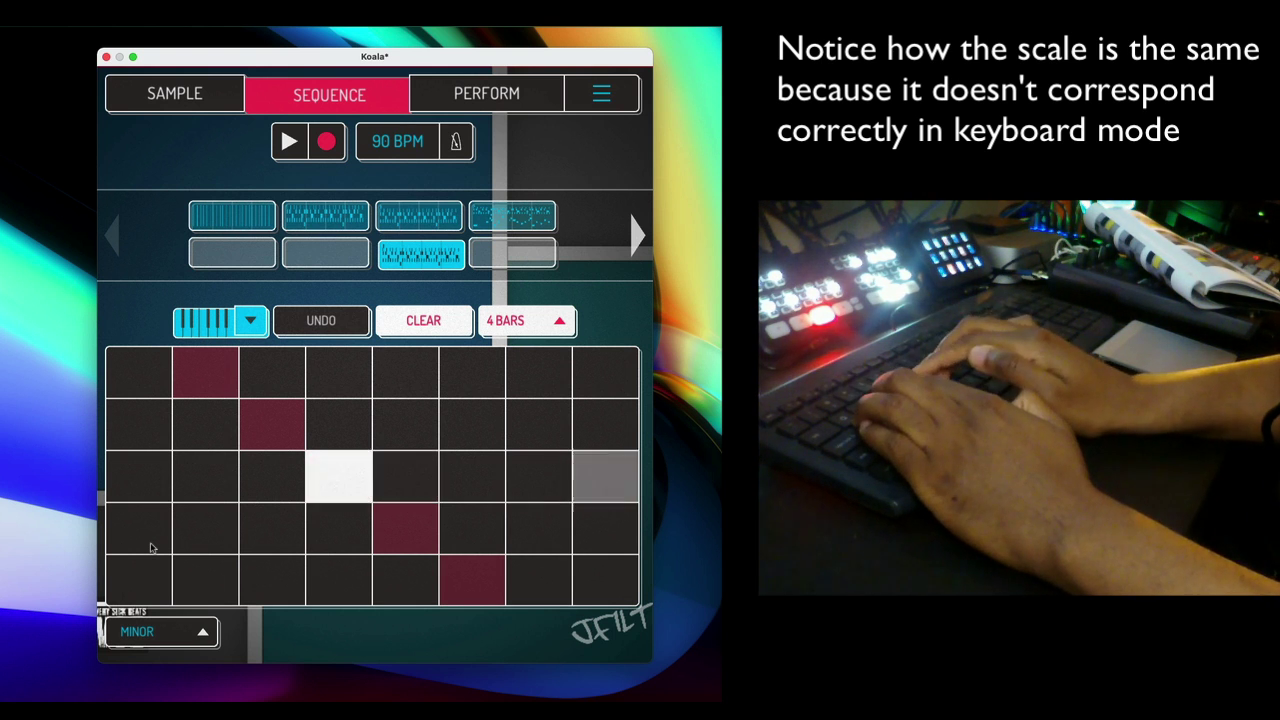
- Set the note grid's scale to Pentatonic and try playing the slice's notes in that layout
left_click(150, 631)
left_click(157, 607)
key("a")
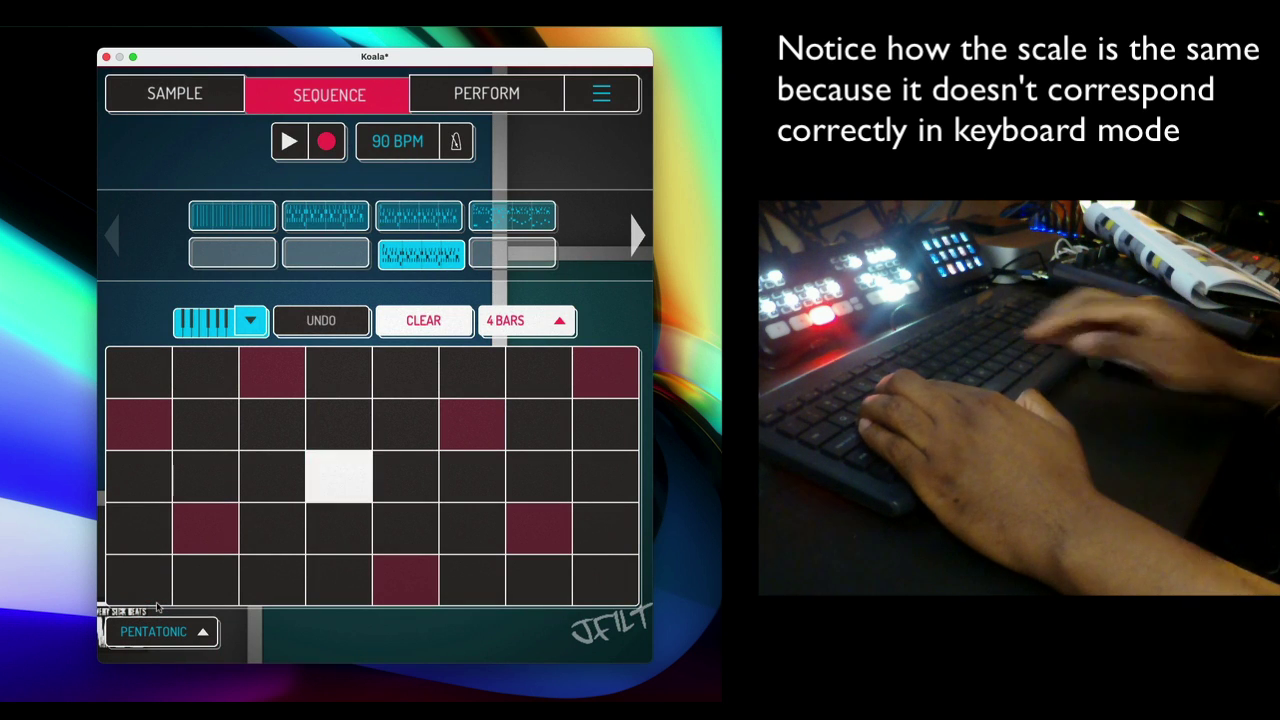
key("f")
key("g")
key("a")
key("g")
key("f")
key("a")
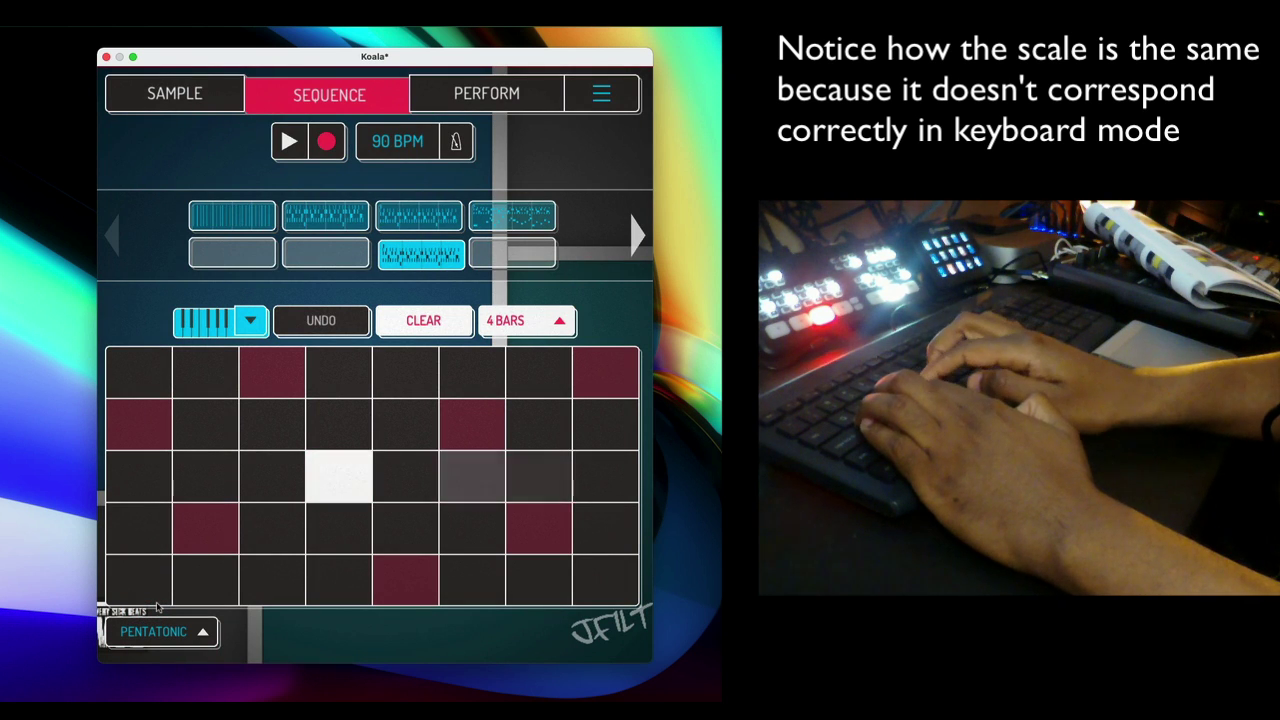
key("g")
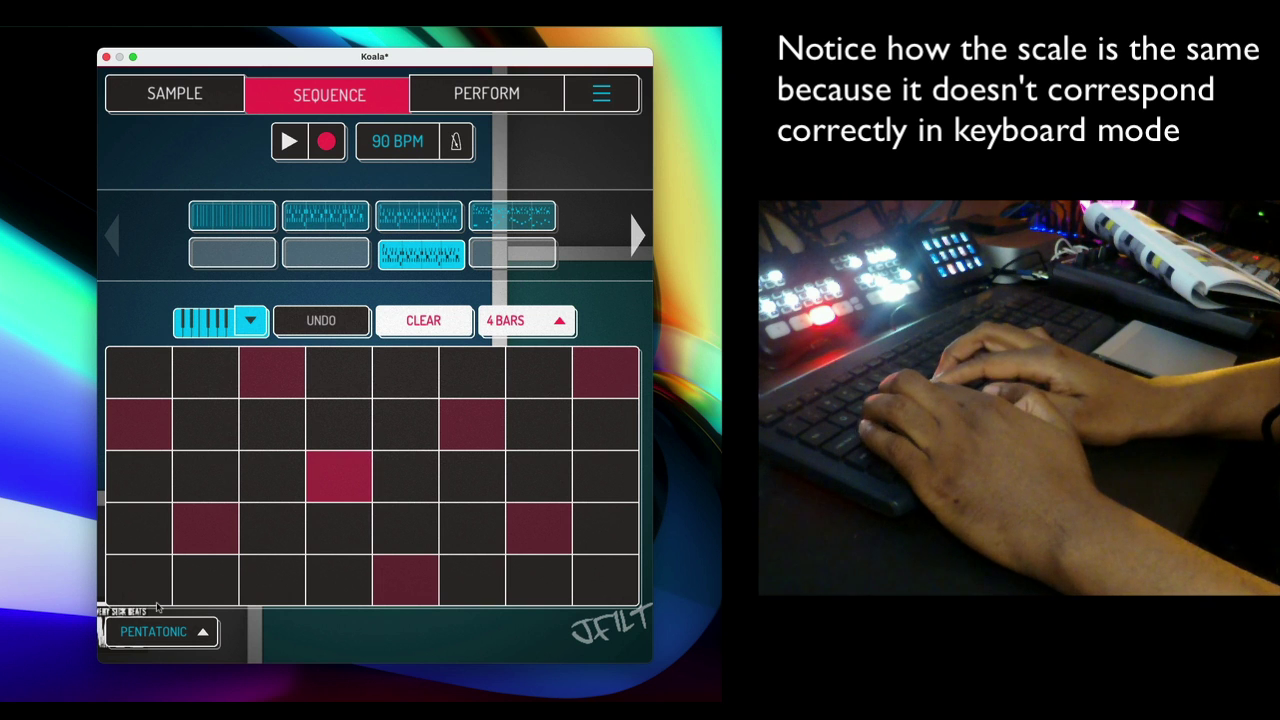
- Switch the note grid's scale from Pentatonic back to Minor and test a few notes
left_click(203, 632)
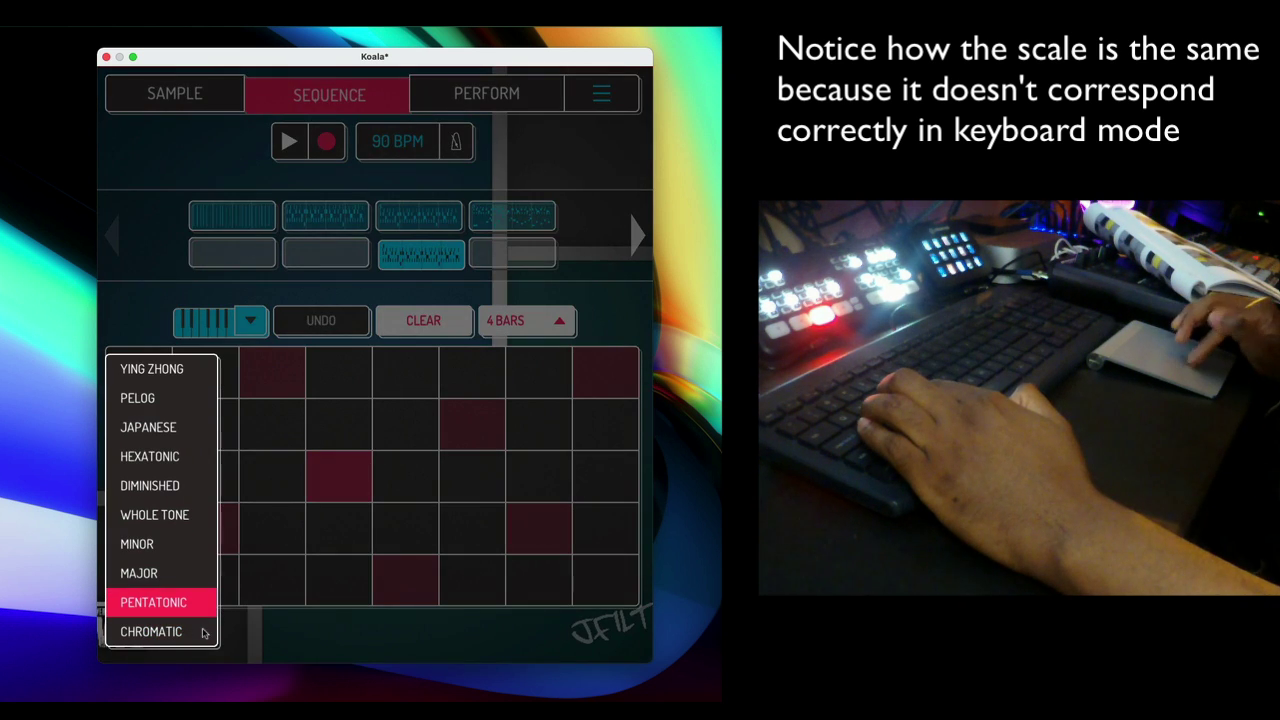
left_click(164, 546)
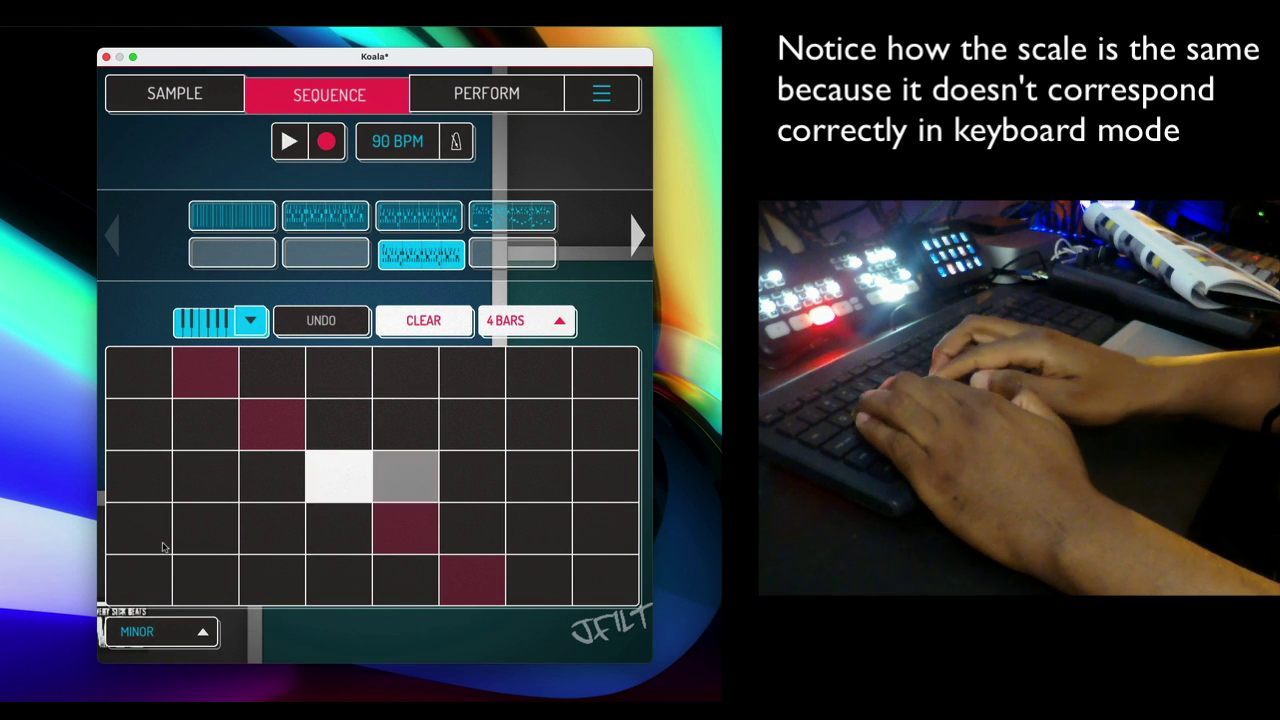
key("f")
key("g")
key("a")
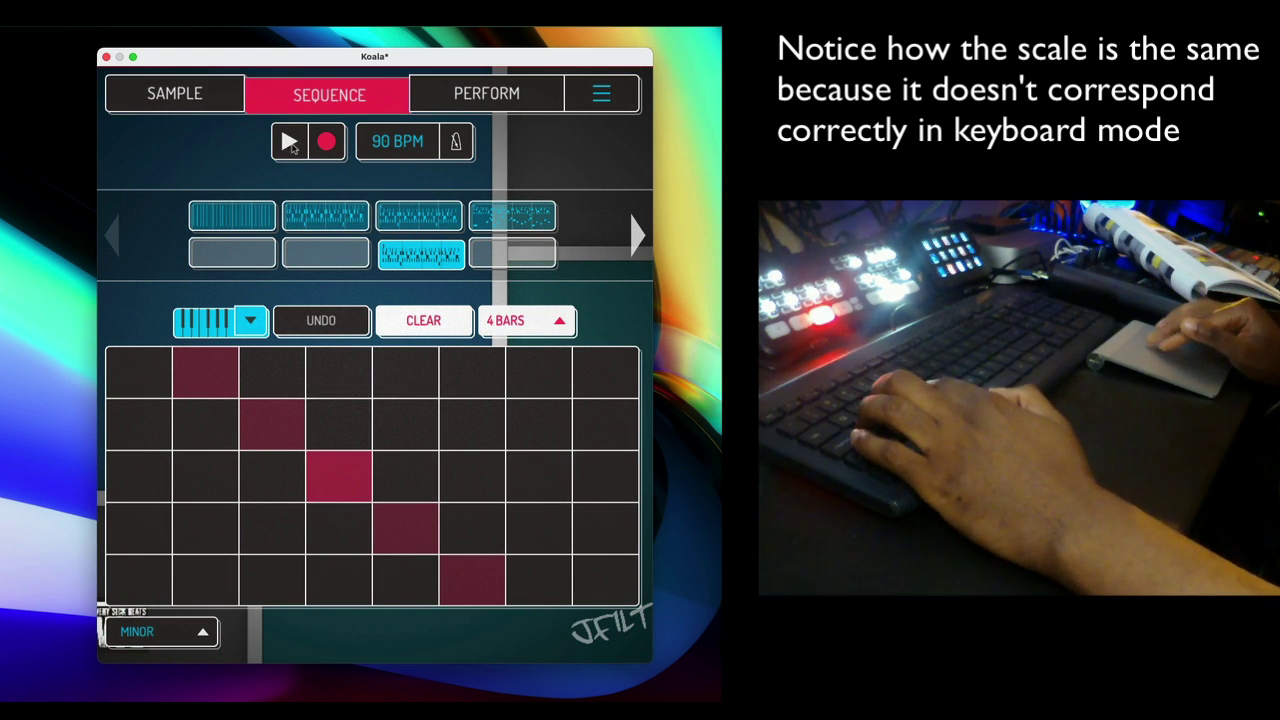
- Play back the copied sequence and improvise a melody over it with the slice's notes in the Minor layout, without recording
key("a")
key("s")
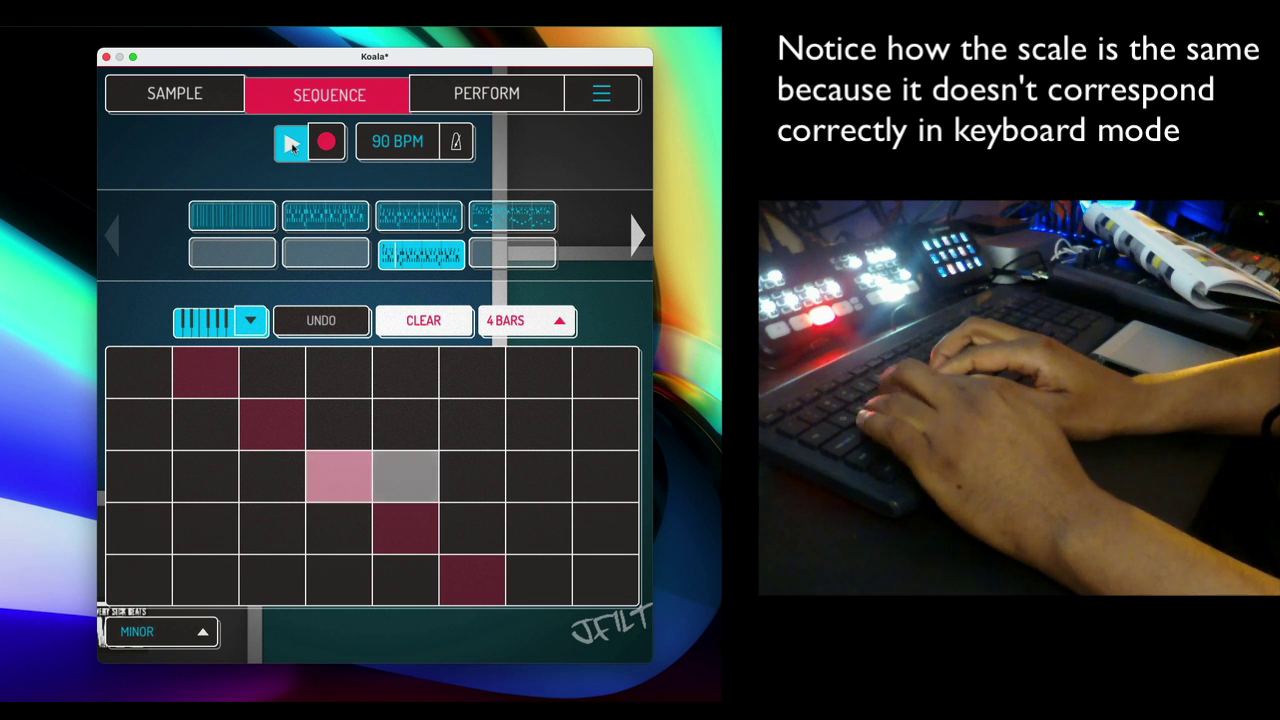
key("a")
key("f")
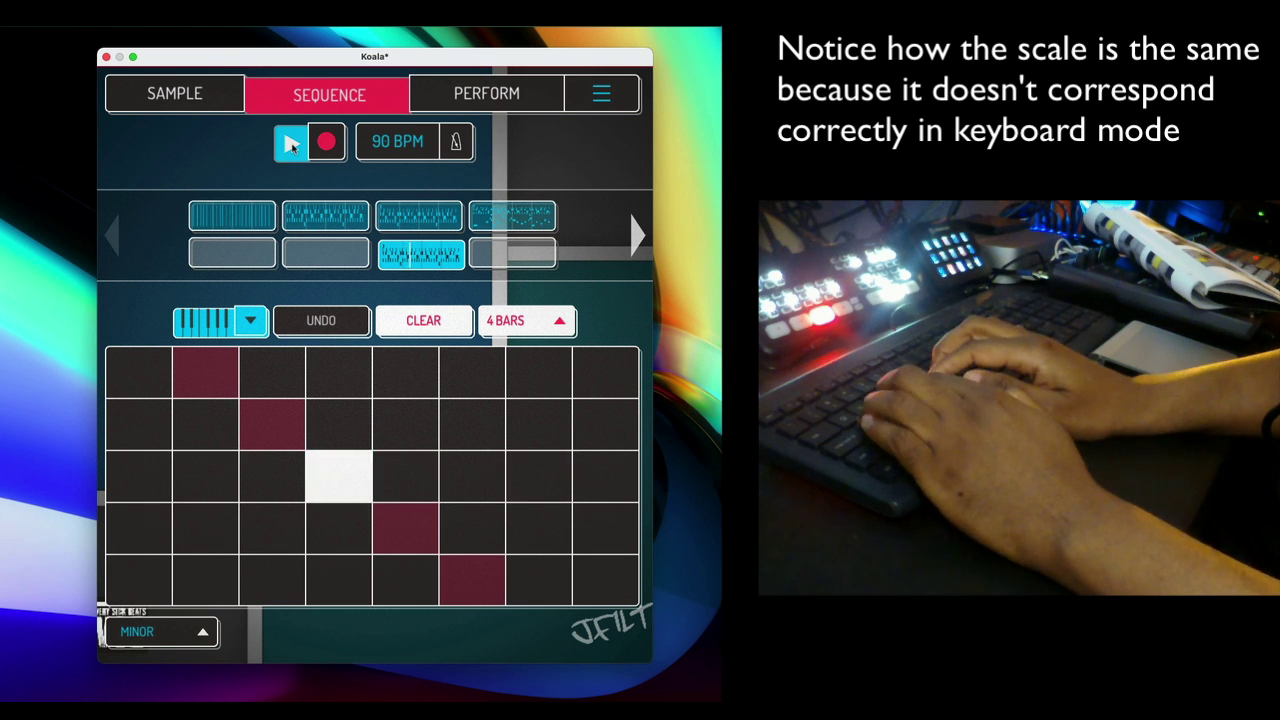
key("g")
key("f")
key("j")
key("k")
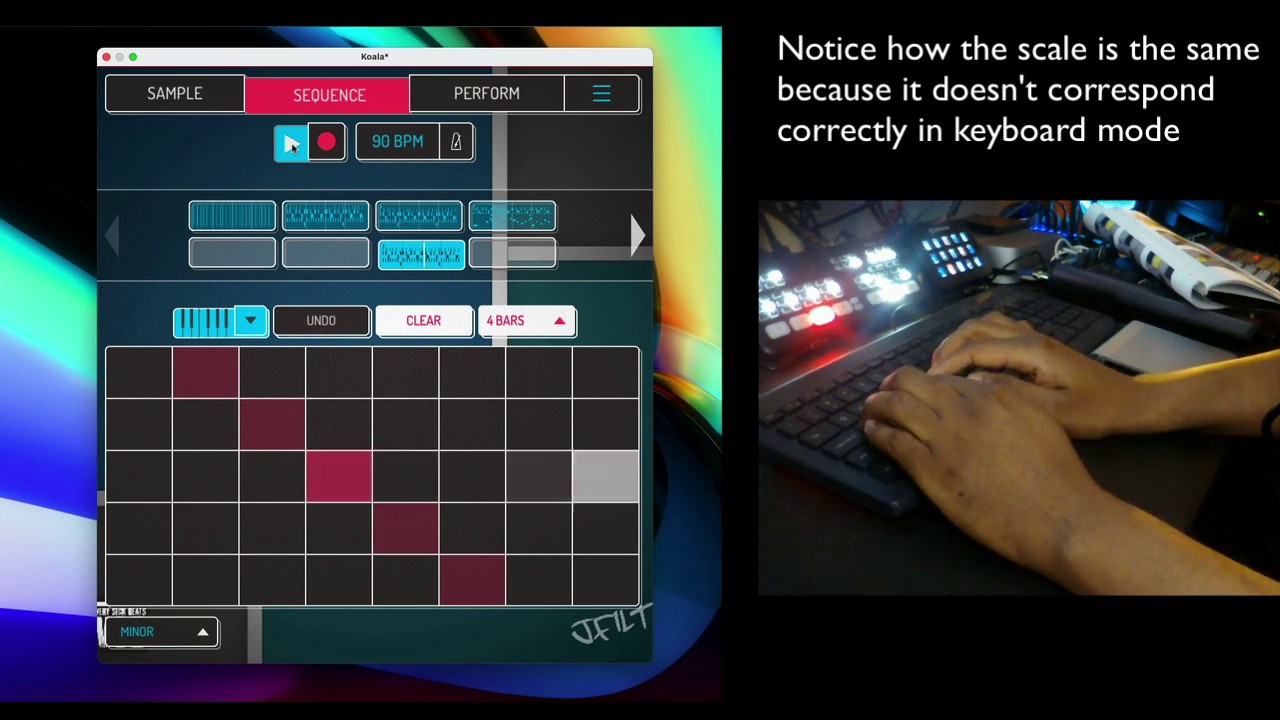
key("f")
key("g")
key("f")
key("j")
key("k")
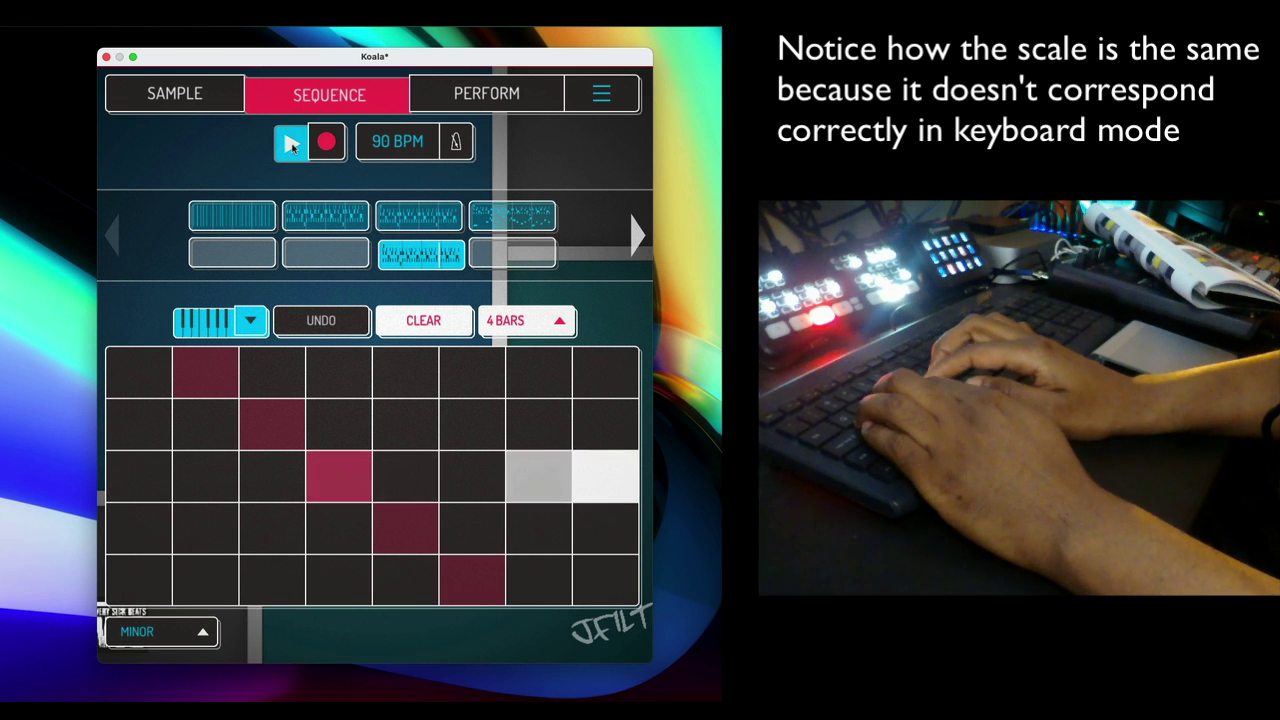
key("f")
key("k")
key("w")
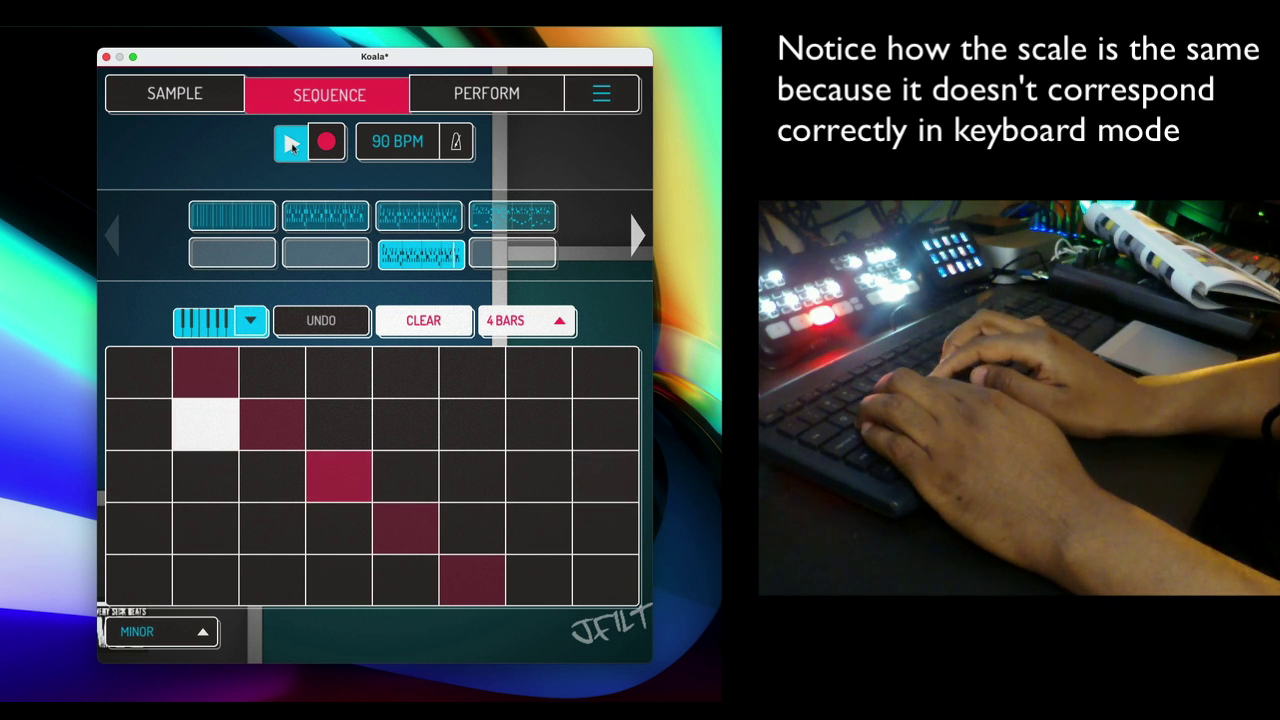
key("e")
key("w")
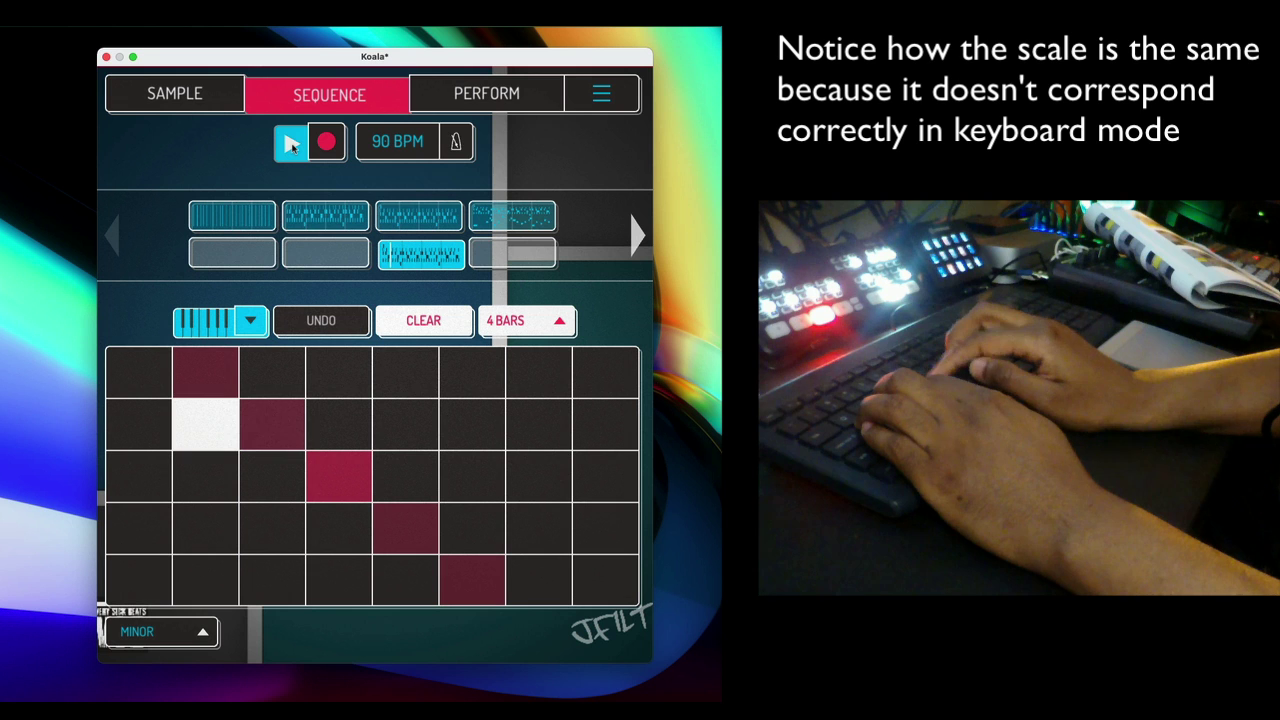
key("e")
key("w")
key("k")
key("f")
key("g")
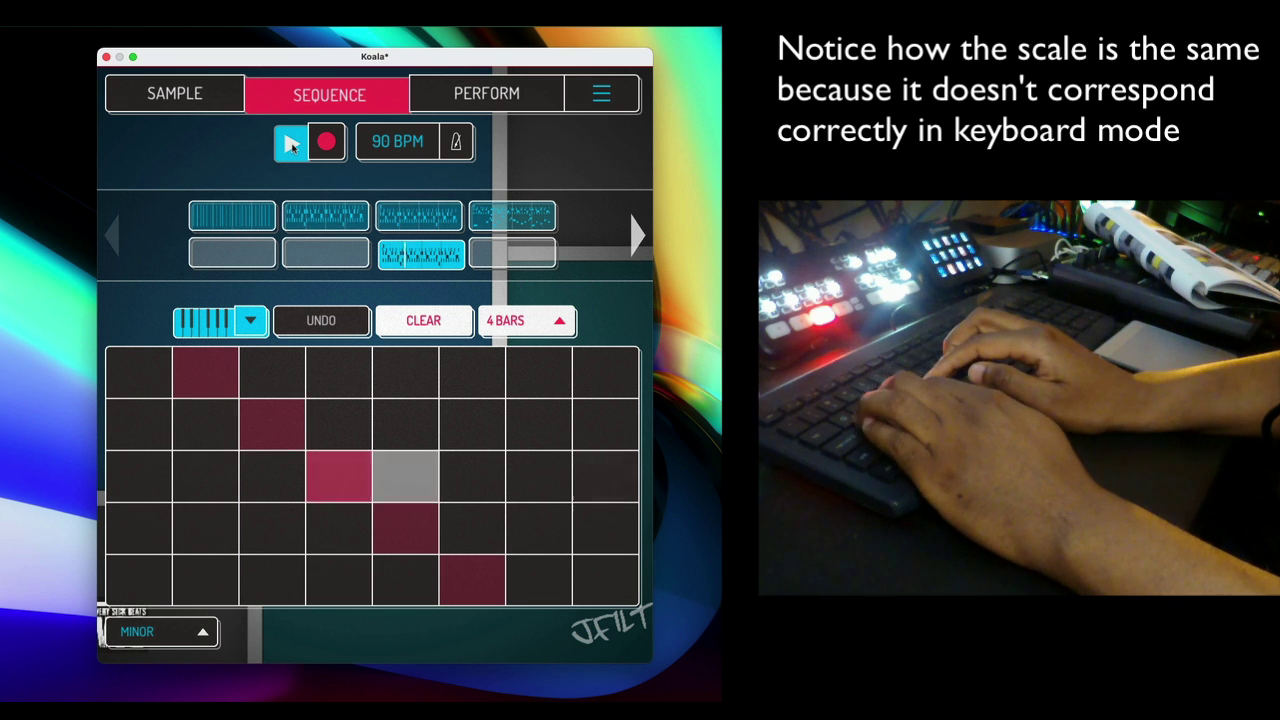
key("f")
key("w")
key("e")
key("f")
key("r")
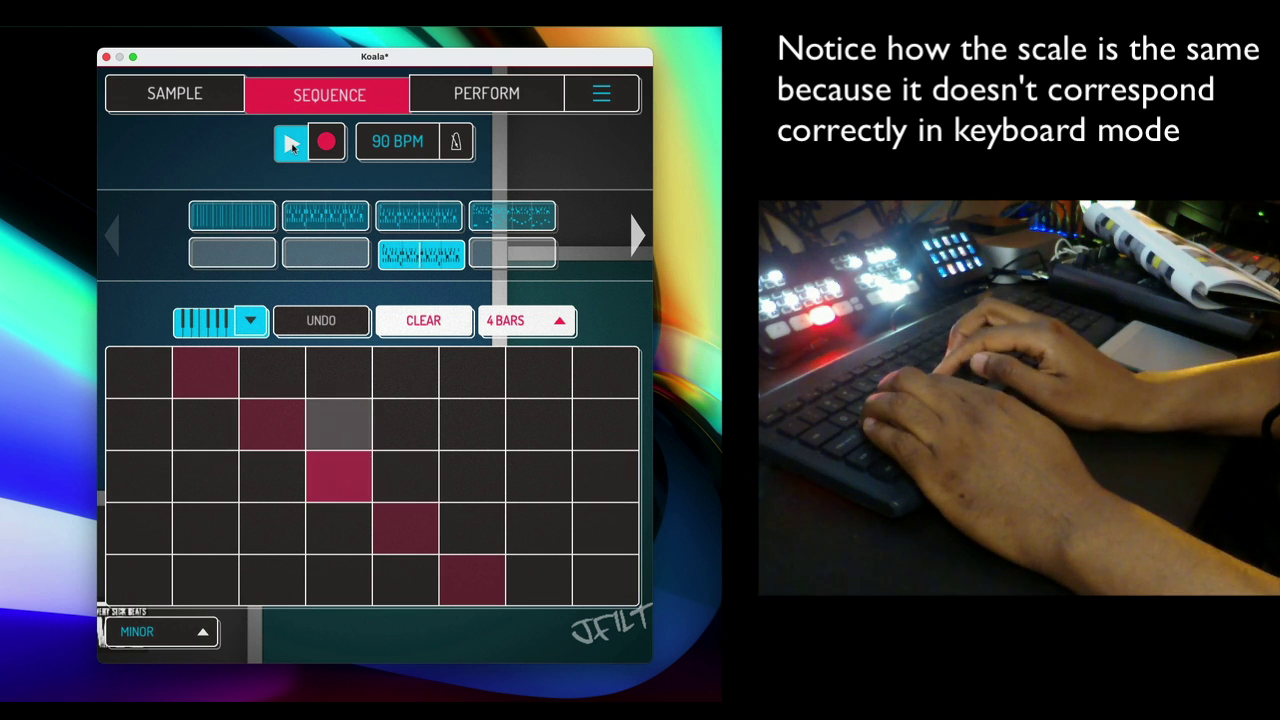
key("r")
key("w")
key("f")
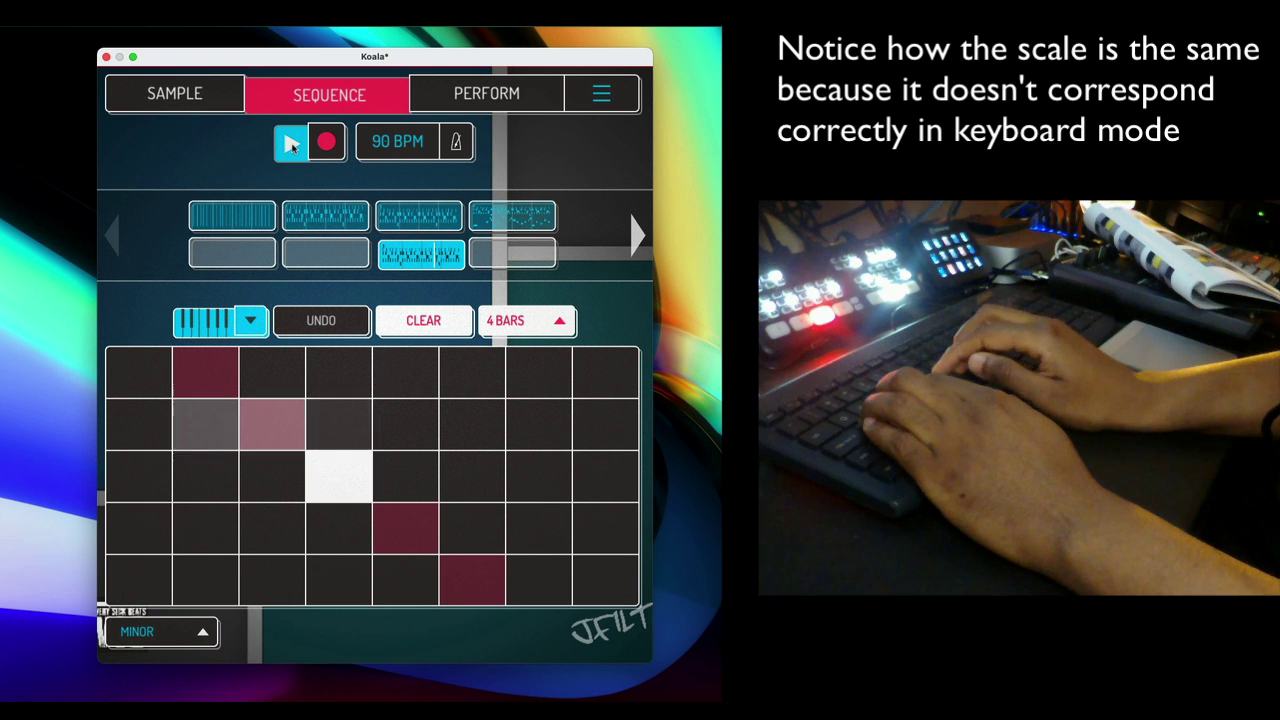
key("g")
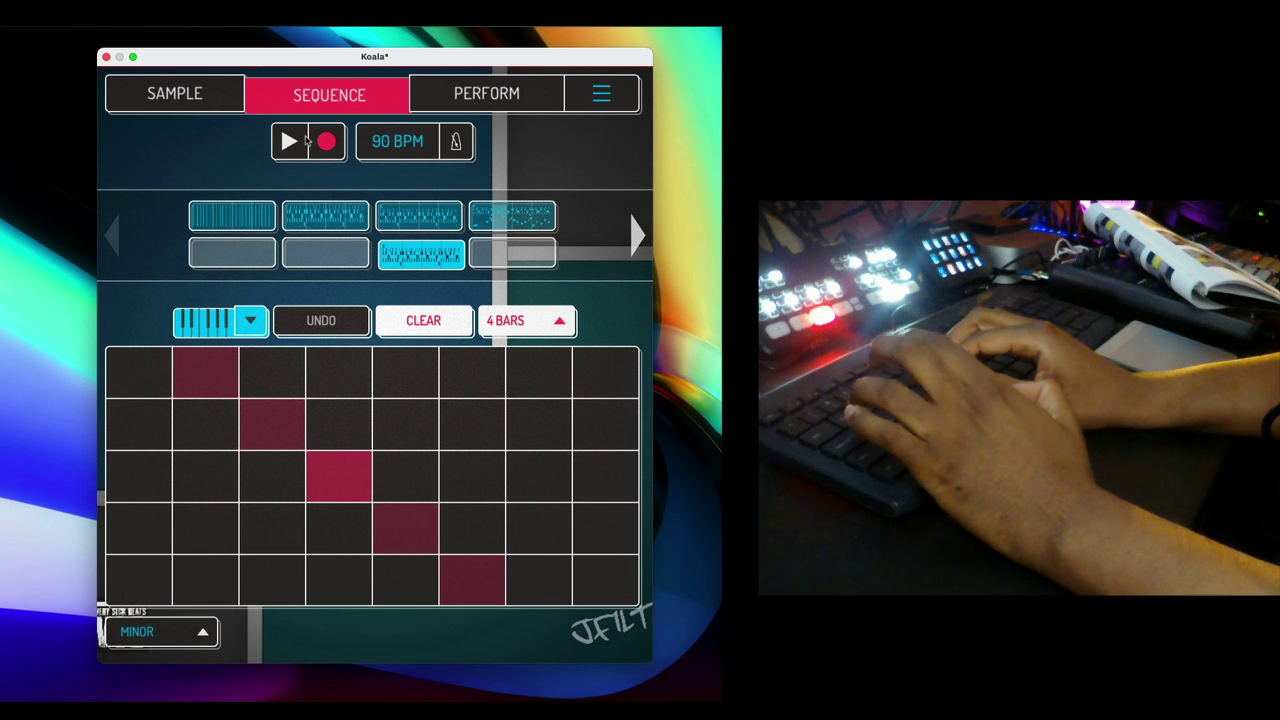
- Rehearse a short melody on the Minor note grid with the sequence stopped
key("g")
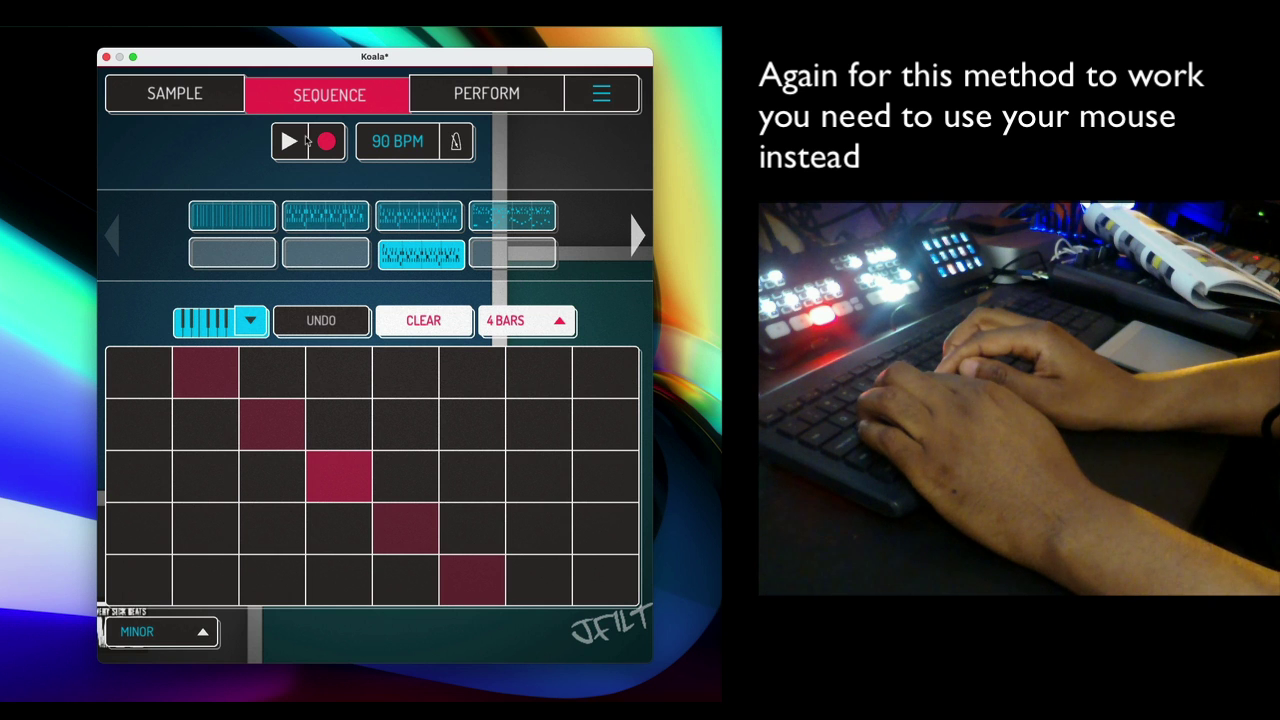
key("f")
key("g")
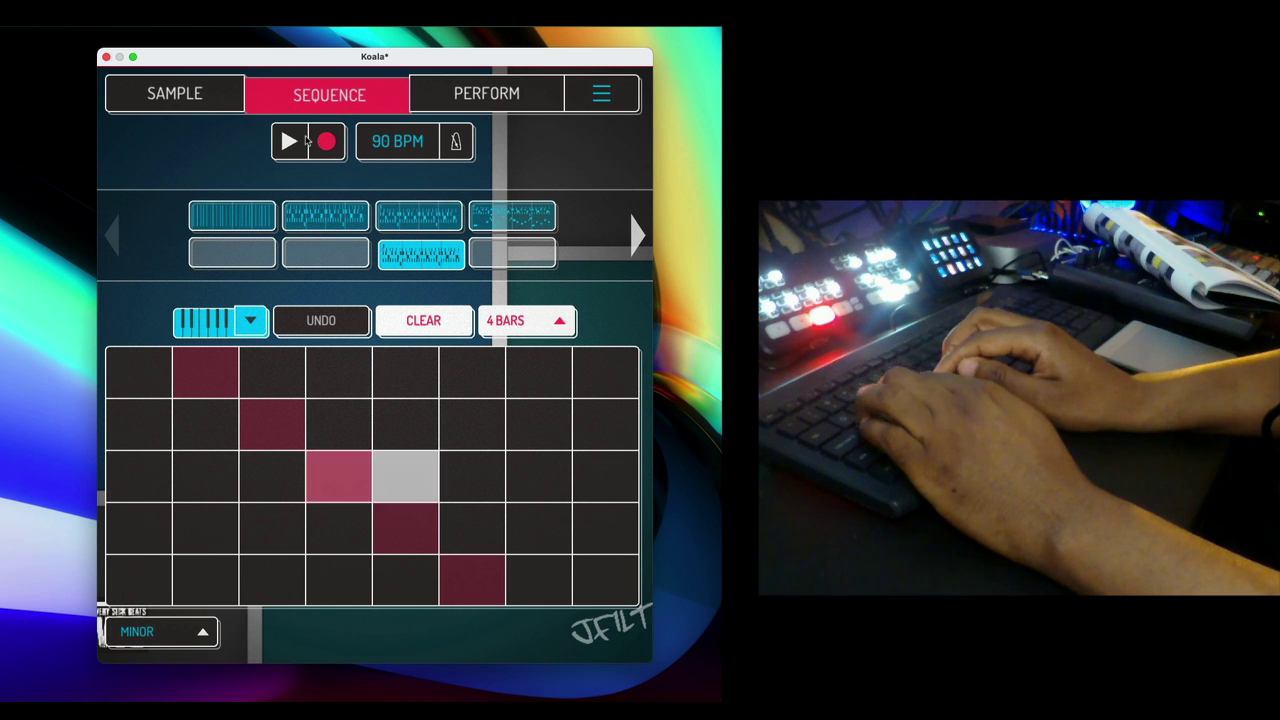
key("f")
key("e")
key("w")
key("f")
key("k")
key("g")
key("f")
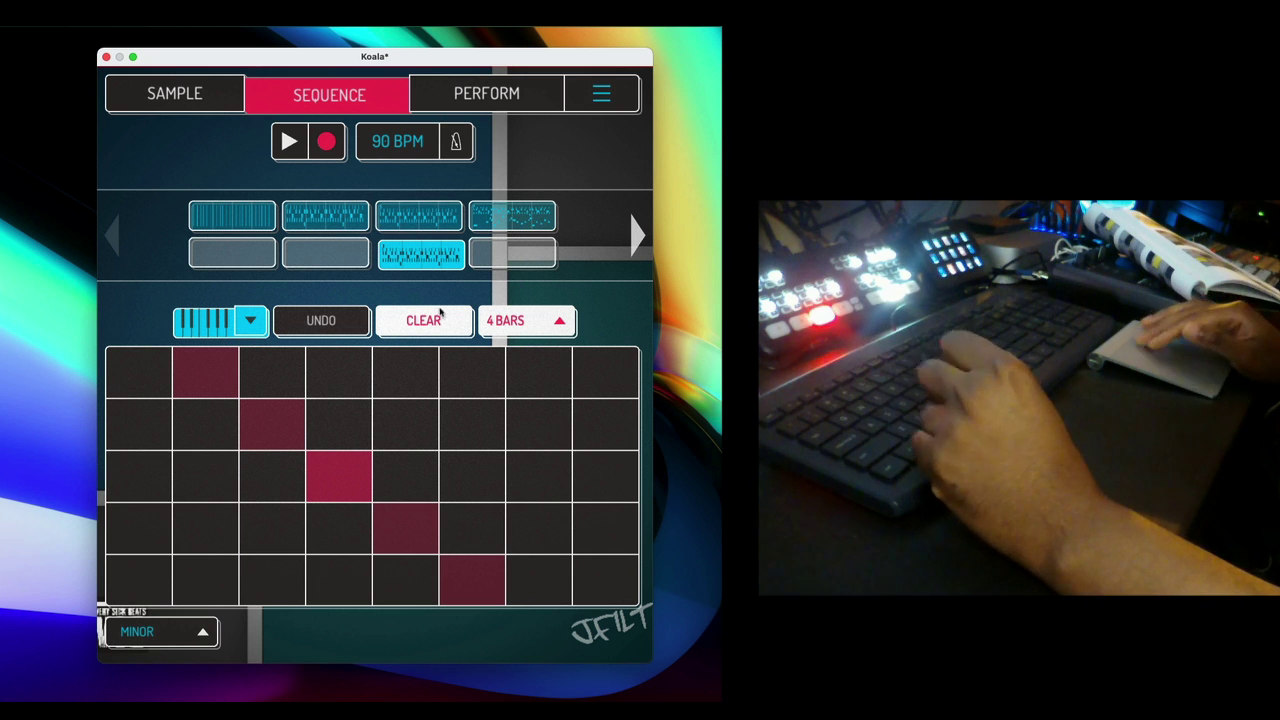
left_click(203, 631)
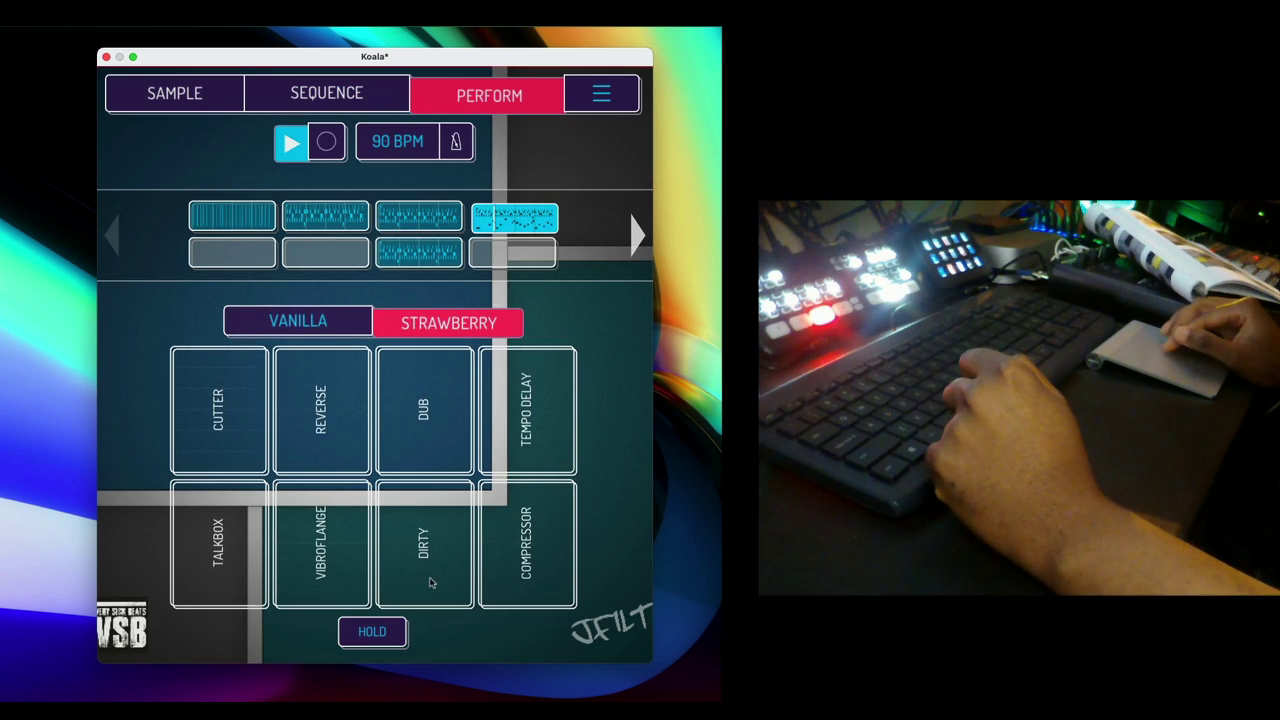
- Play the fourth sequence in Perform mode and apply the Strawberry effects Talkbox and Cutter to it live
left_click_drag(224, 583, 226, 633)
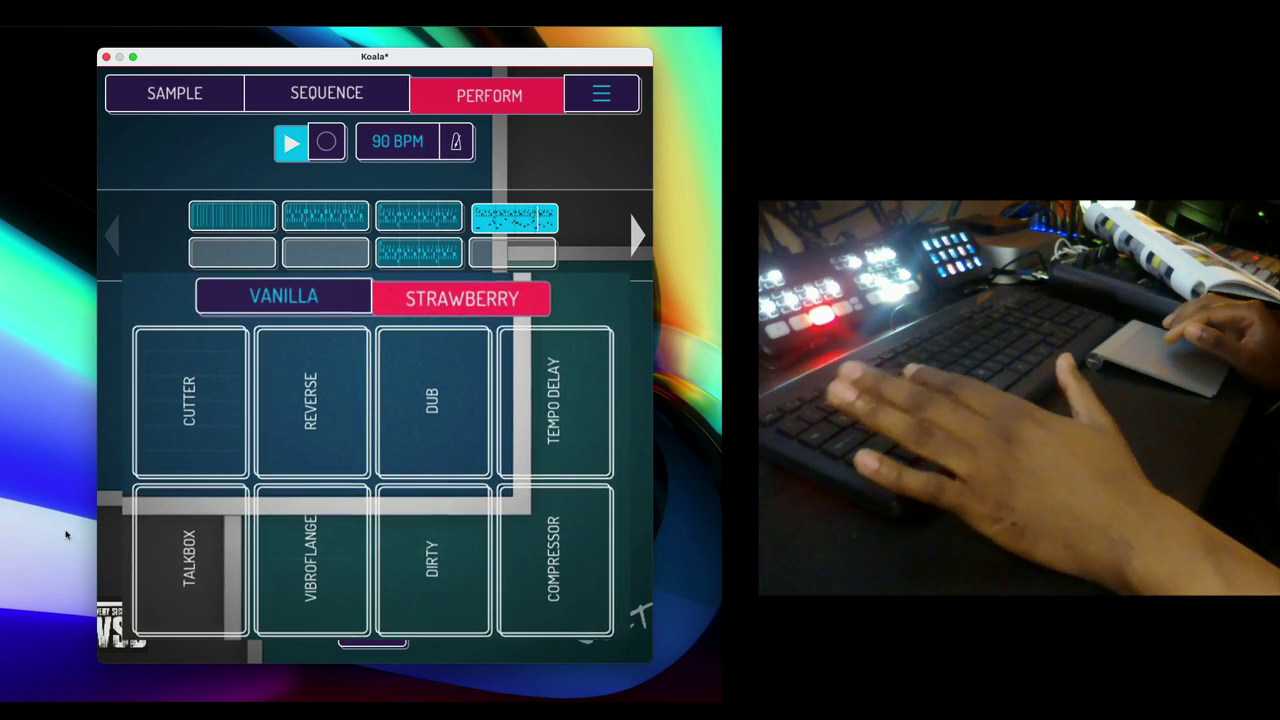
left_click_drag(195, 600, 188, 546)
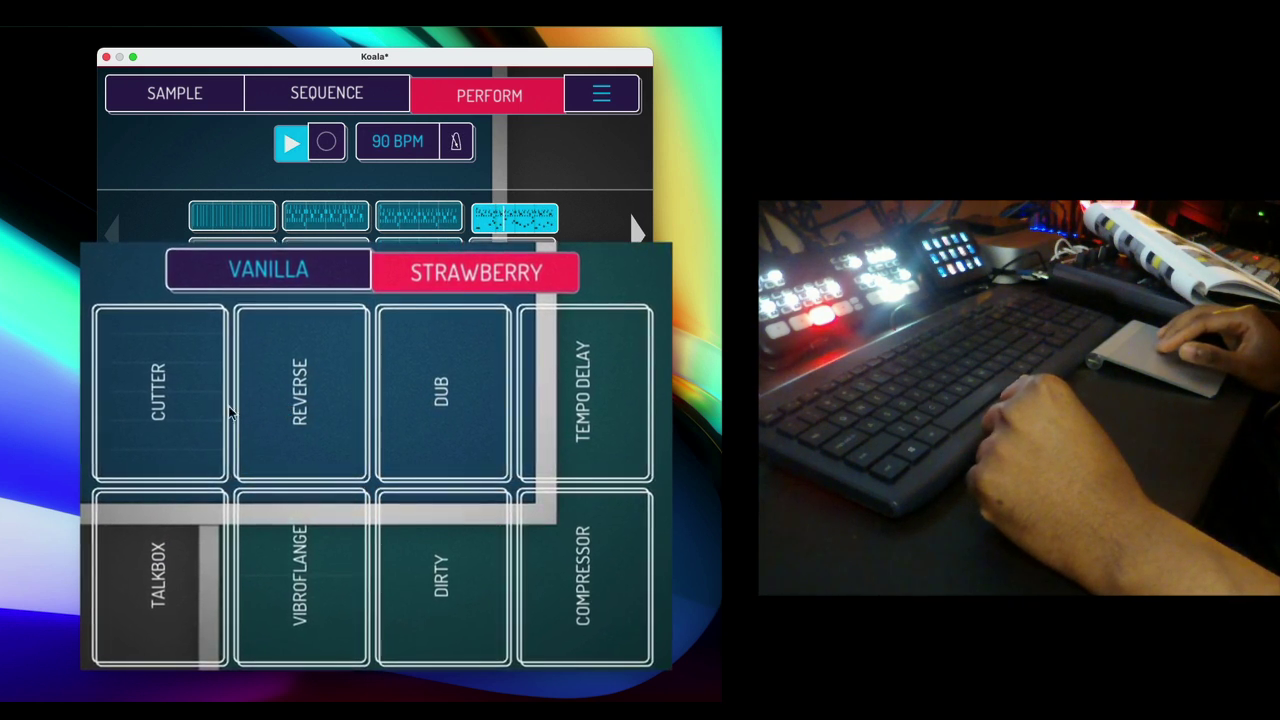
left_click_drag(154, 471, 150, 420)
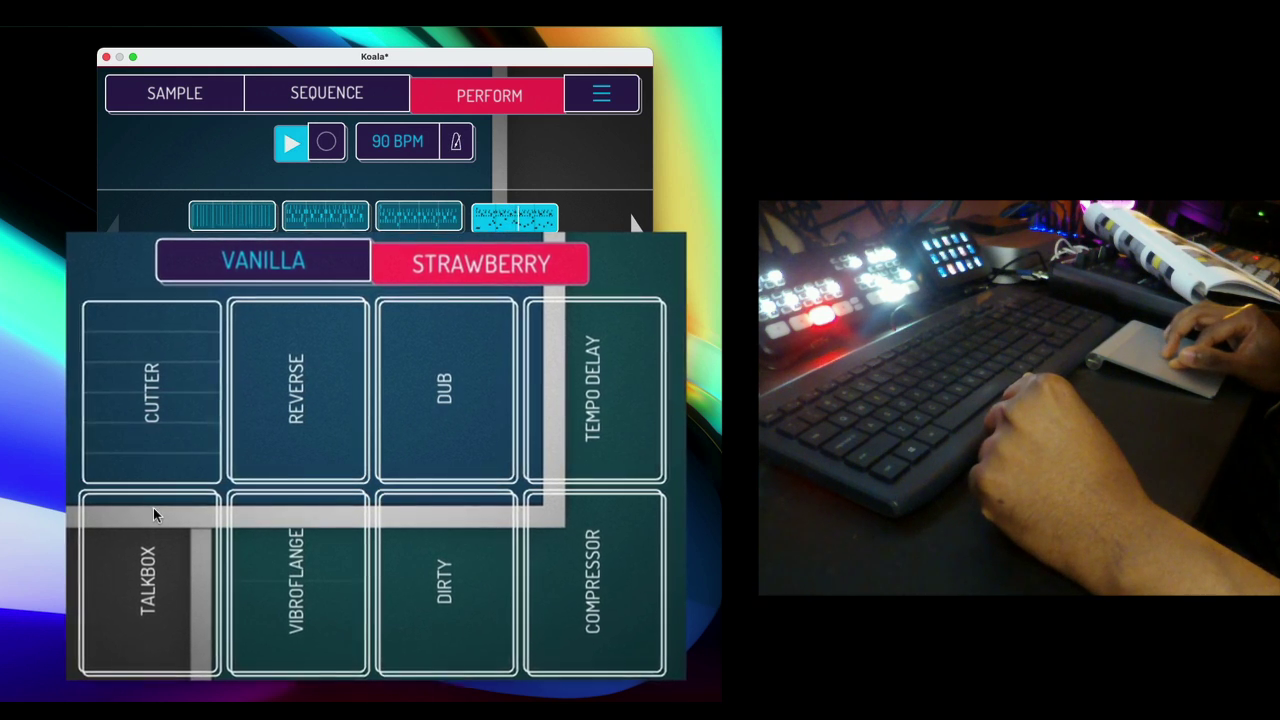
- Switch to the Vanilla effects and apply Filter and Stutter to the playing sequence
left_click(316, 240)
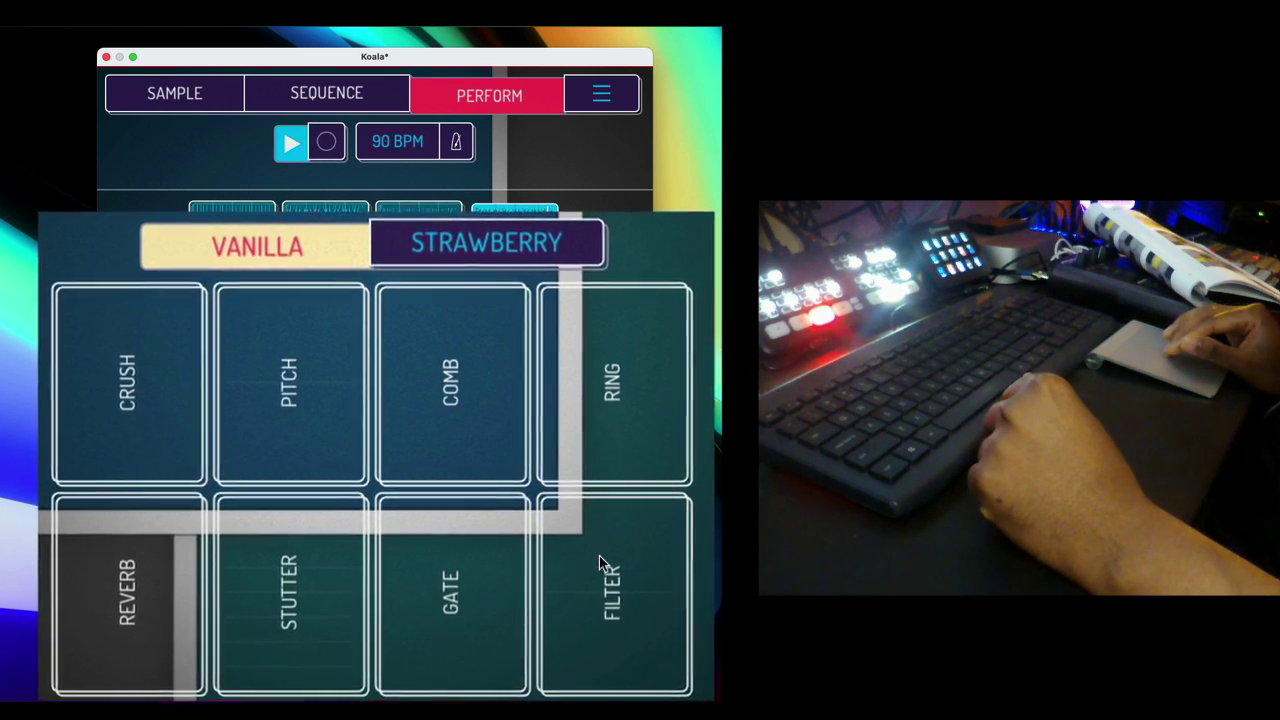
left_click_drag(608, 563, 560, 640)
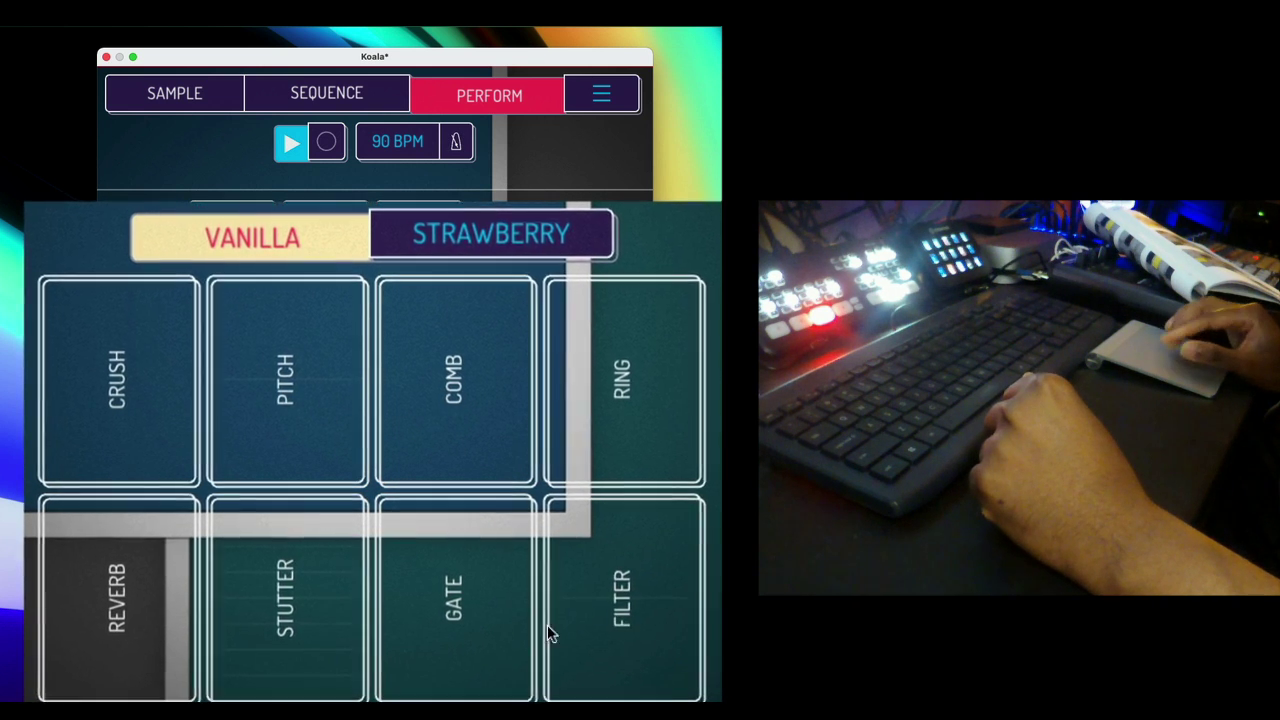
left_click(266, 540)
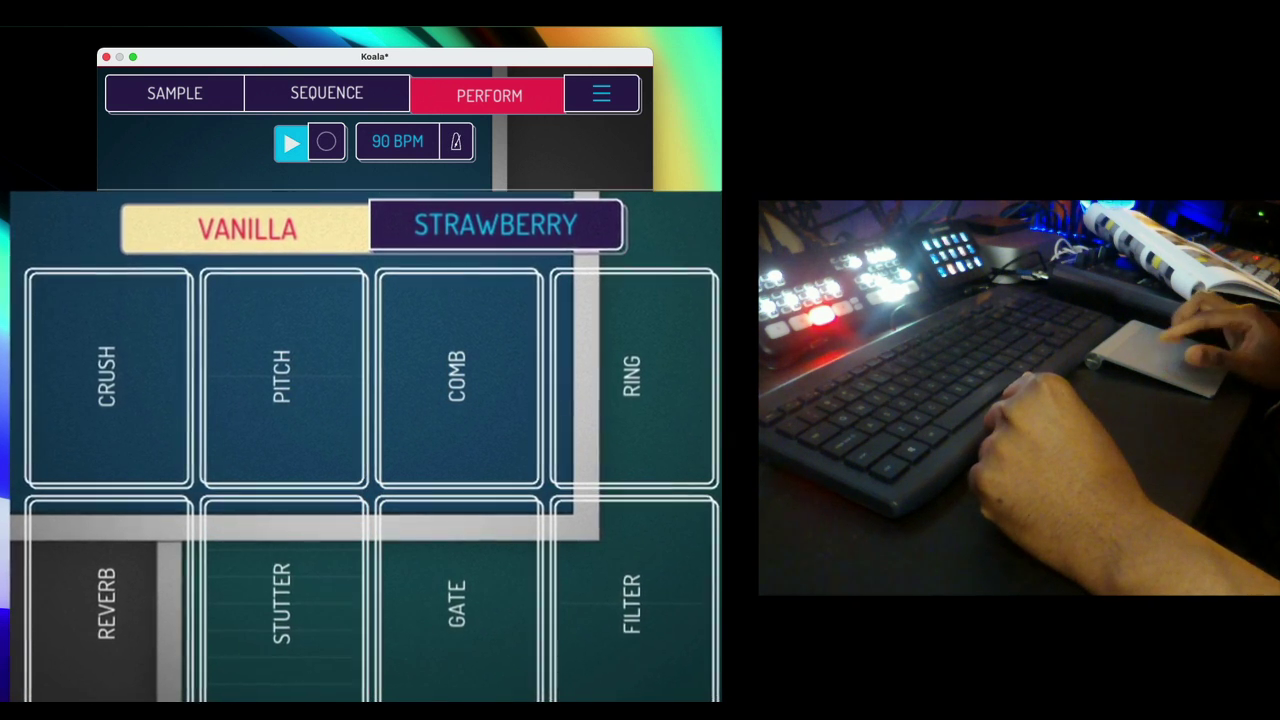
- Apply the Vanilla effect Stutter to the playing sequence again in short live bursts
left_click(265, 514)
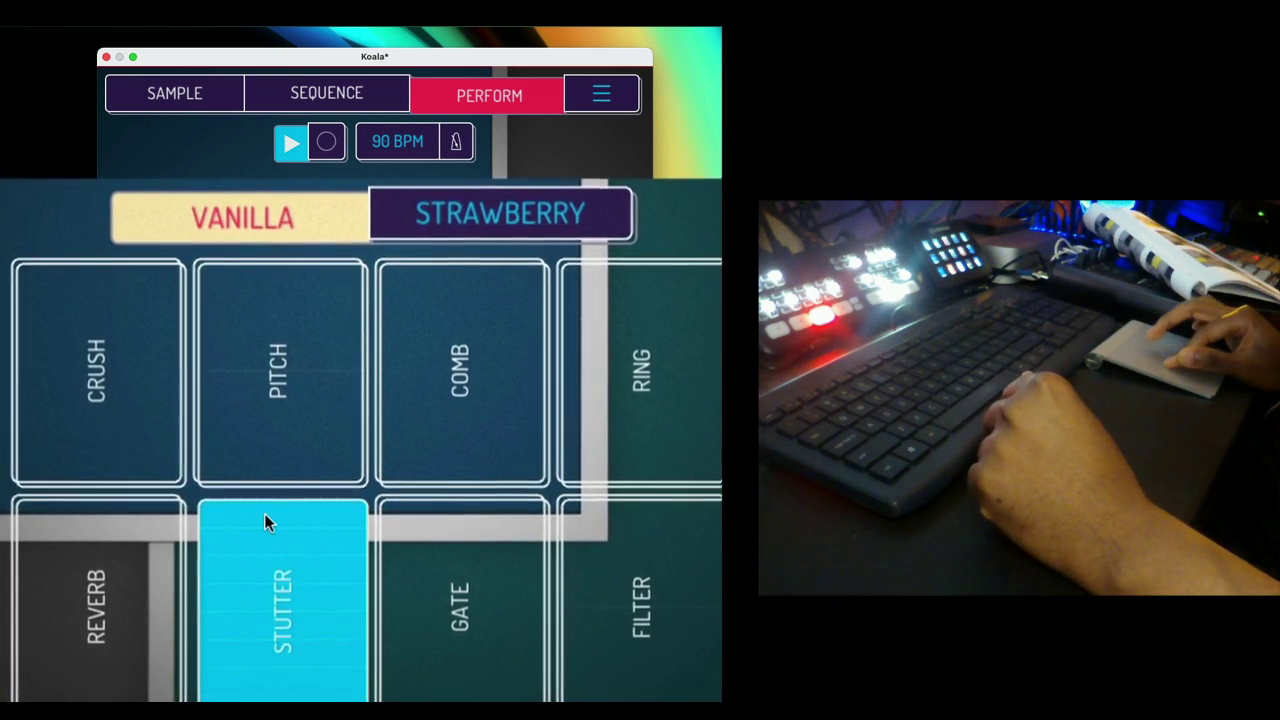
left_click(266, 530)
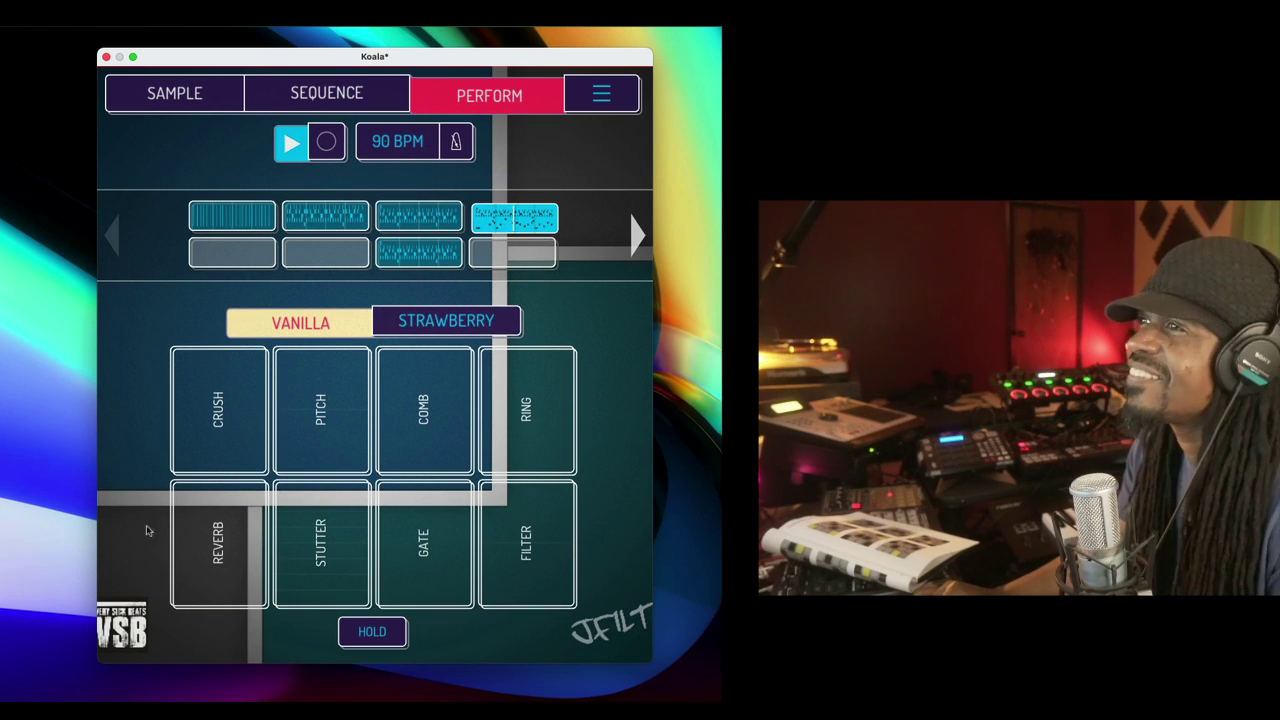
- Switch live playback to the second sequence, the third sequence of the lower row and the fourth sequence, and stop playback
left_click(305, 218)
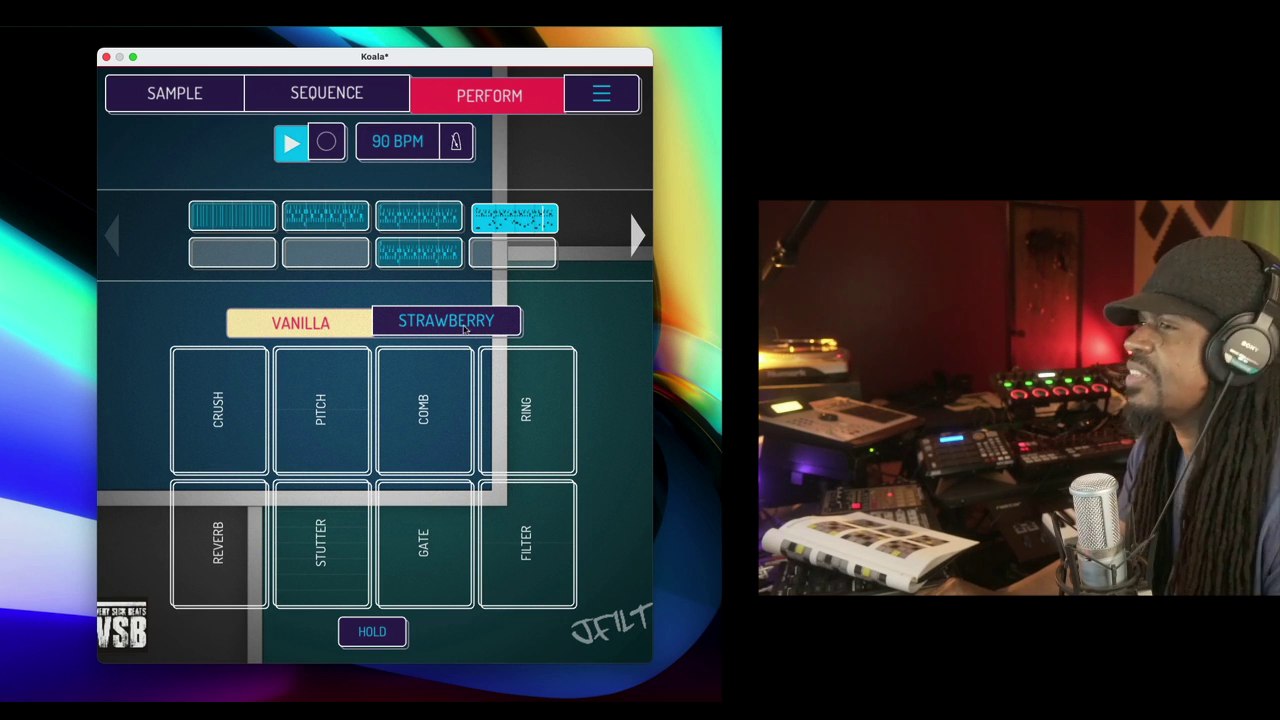
left_click(425, 250)
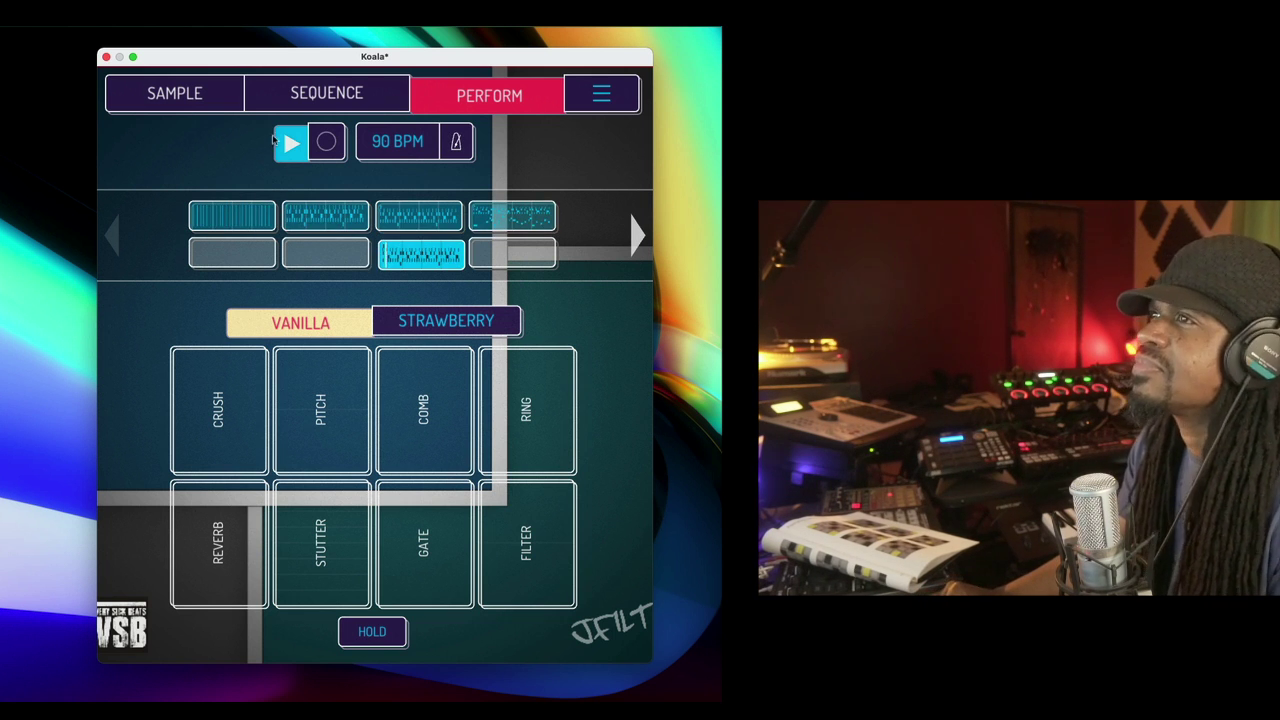
left_click(520, 216)
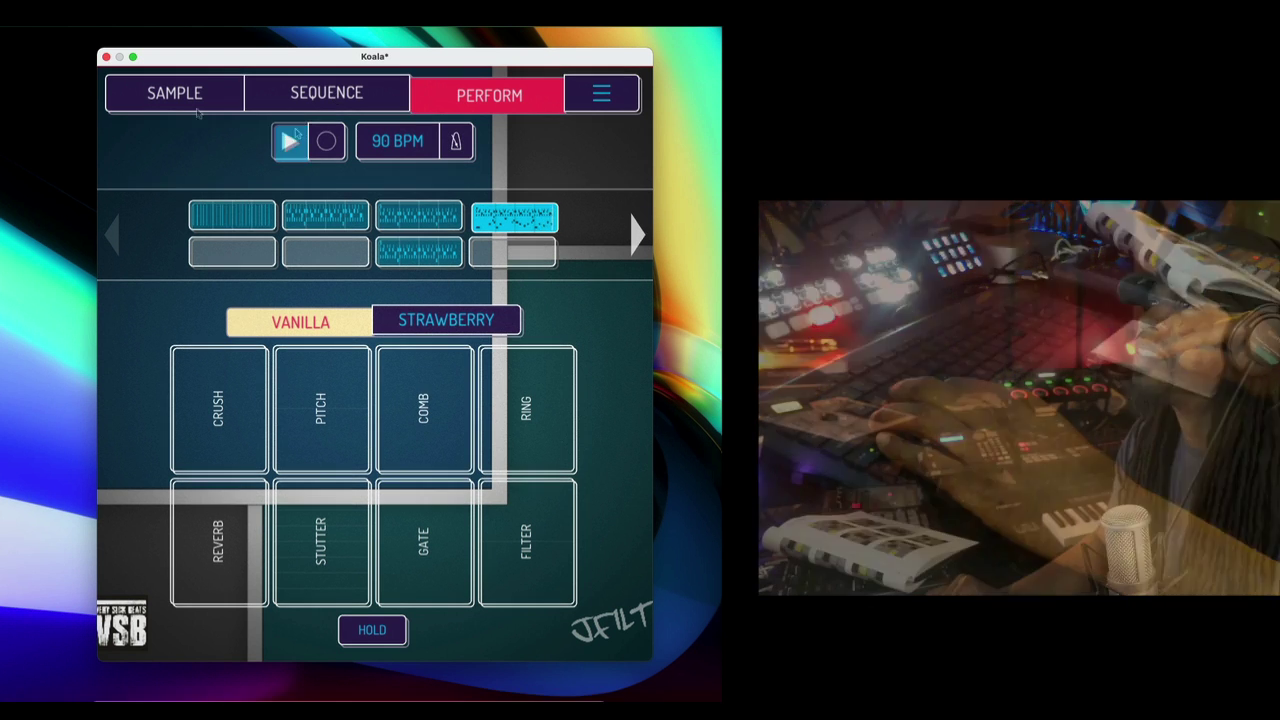
left_click(291, 141)
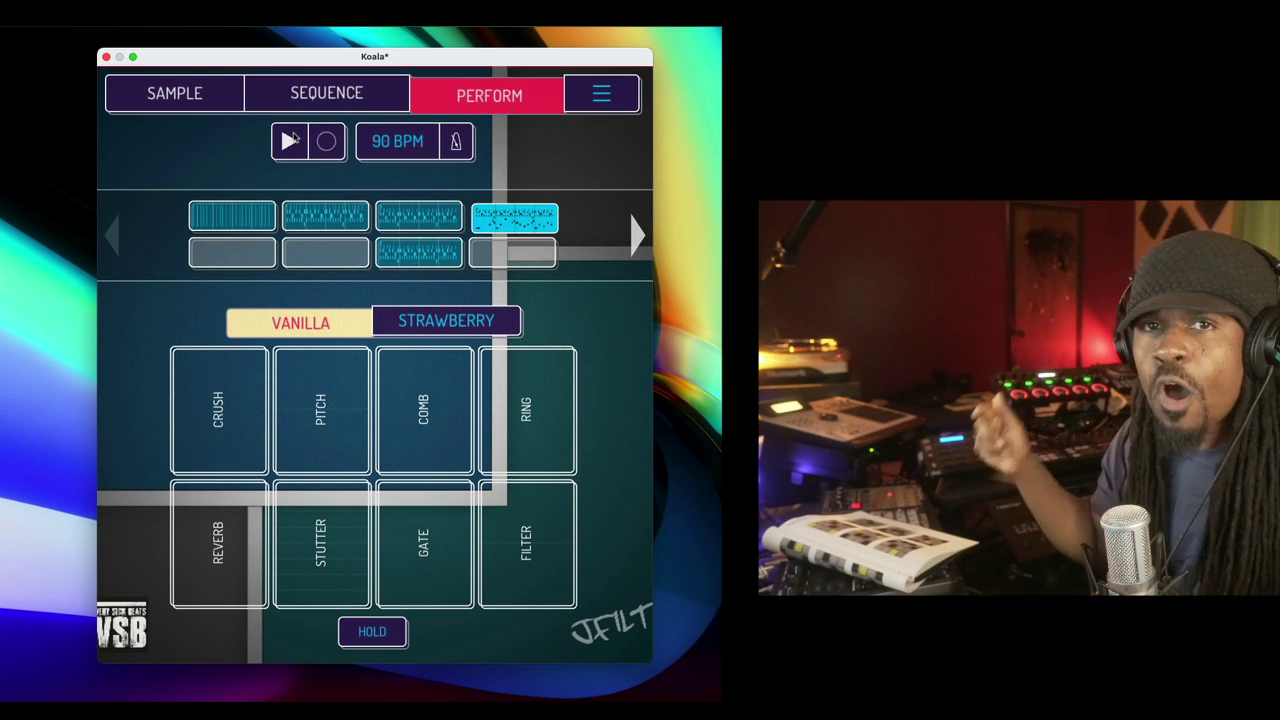